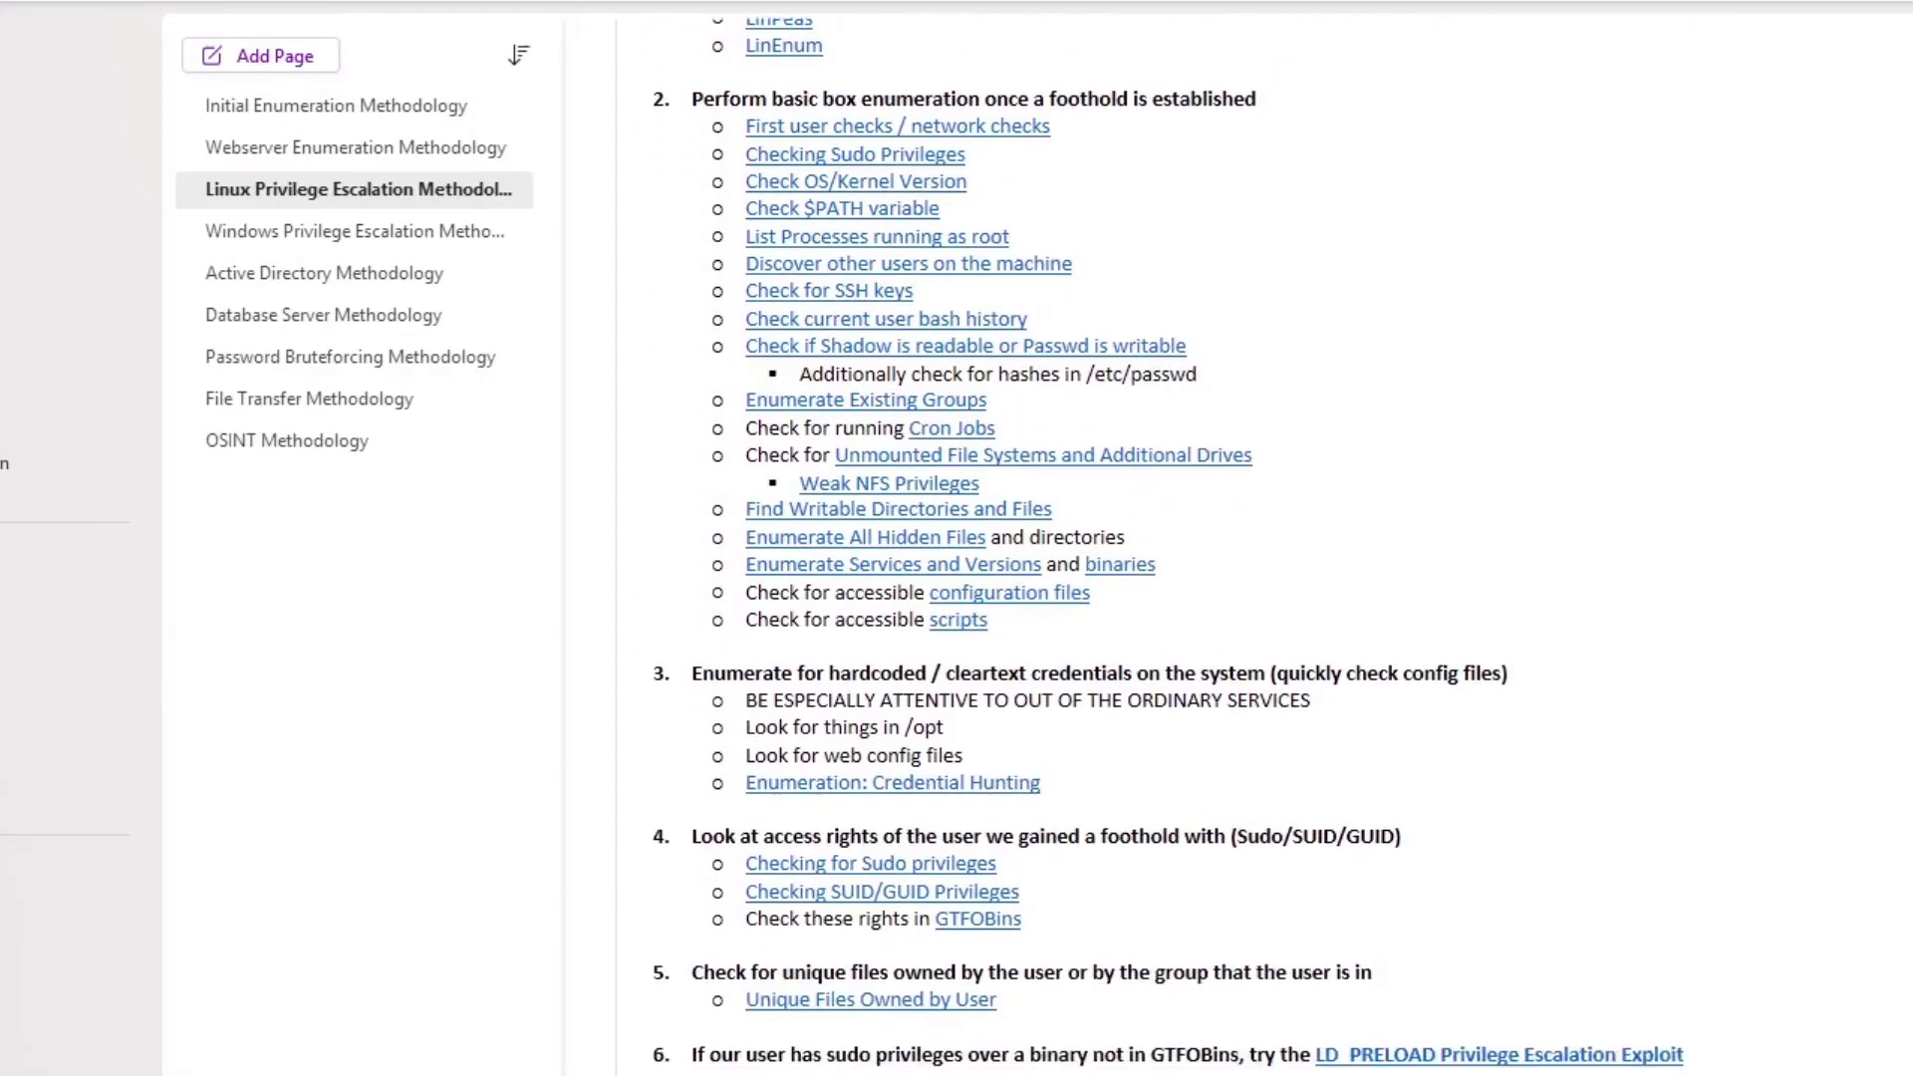
Step: Scroll the Linux Privilege Escalation checklist from item 5 down to item 17, kernel exploits
scroll(1175, 538, "down", 9)
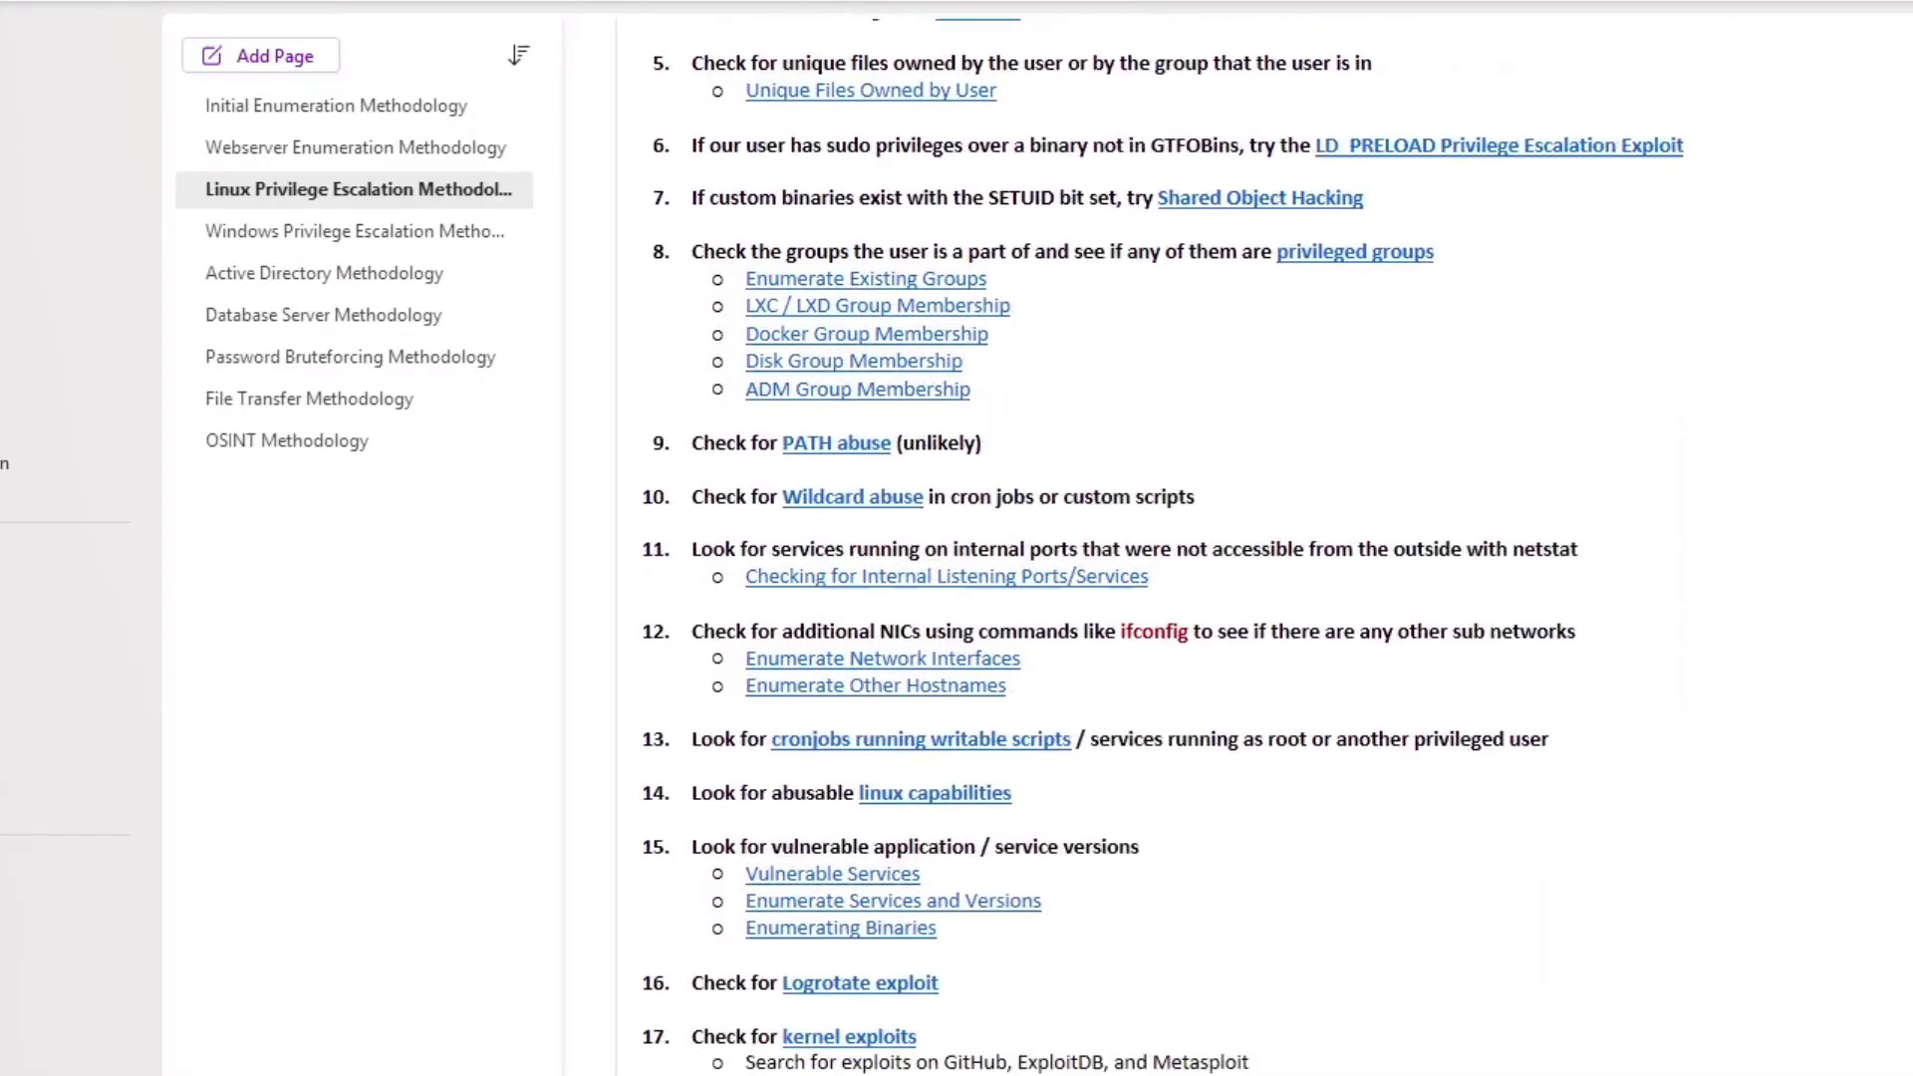
scroll(1175, 538, "down", 5)
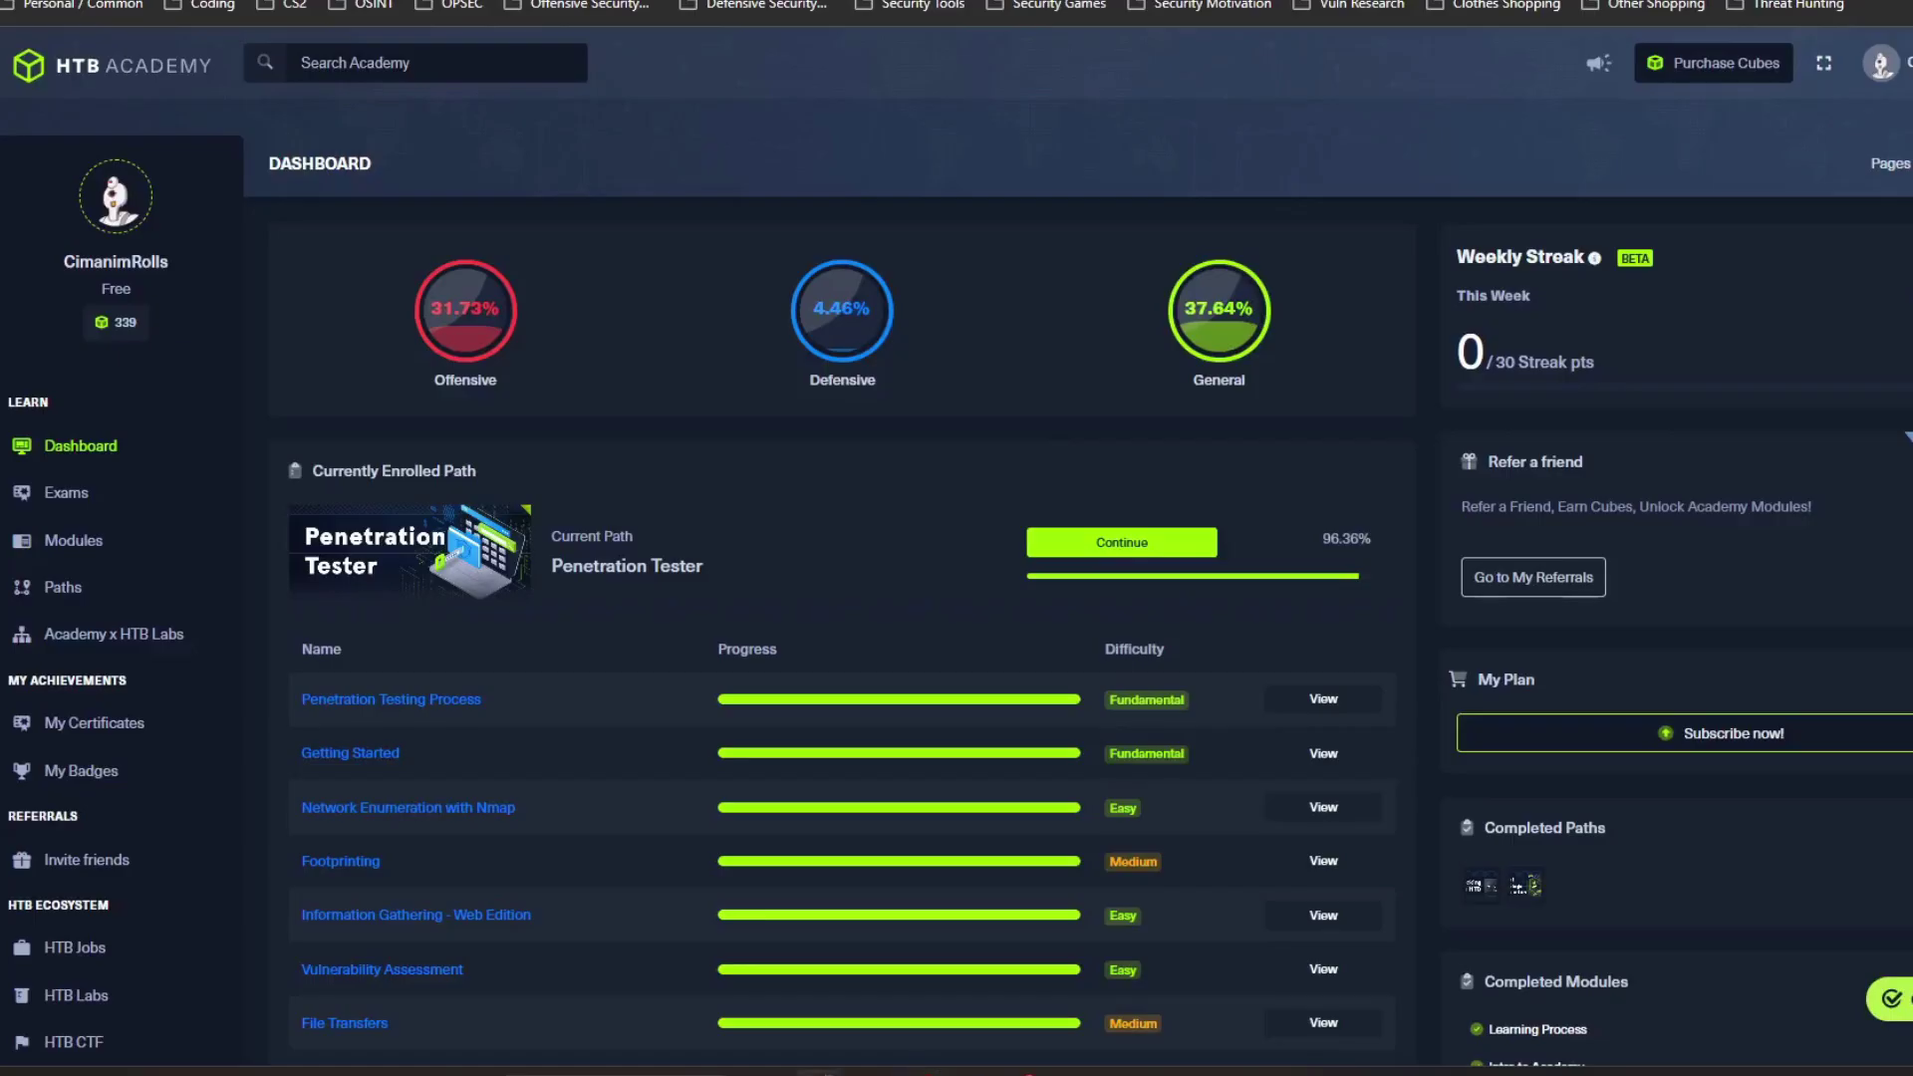
Step: Scroll down the HTB Academy dashboard through the Penetration Tester path modules and completed-modules list
scroll(956, 551, "down", 4)
scroll(957, 551, "down", 6)
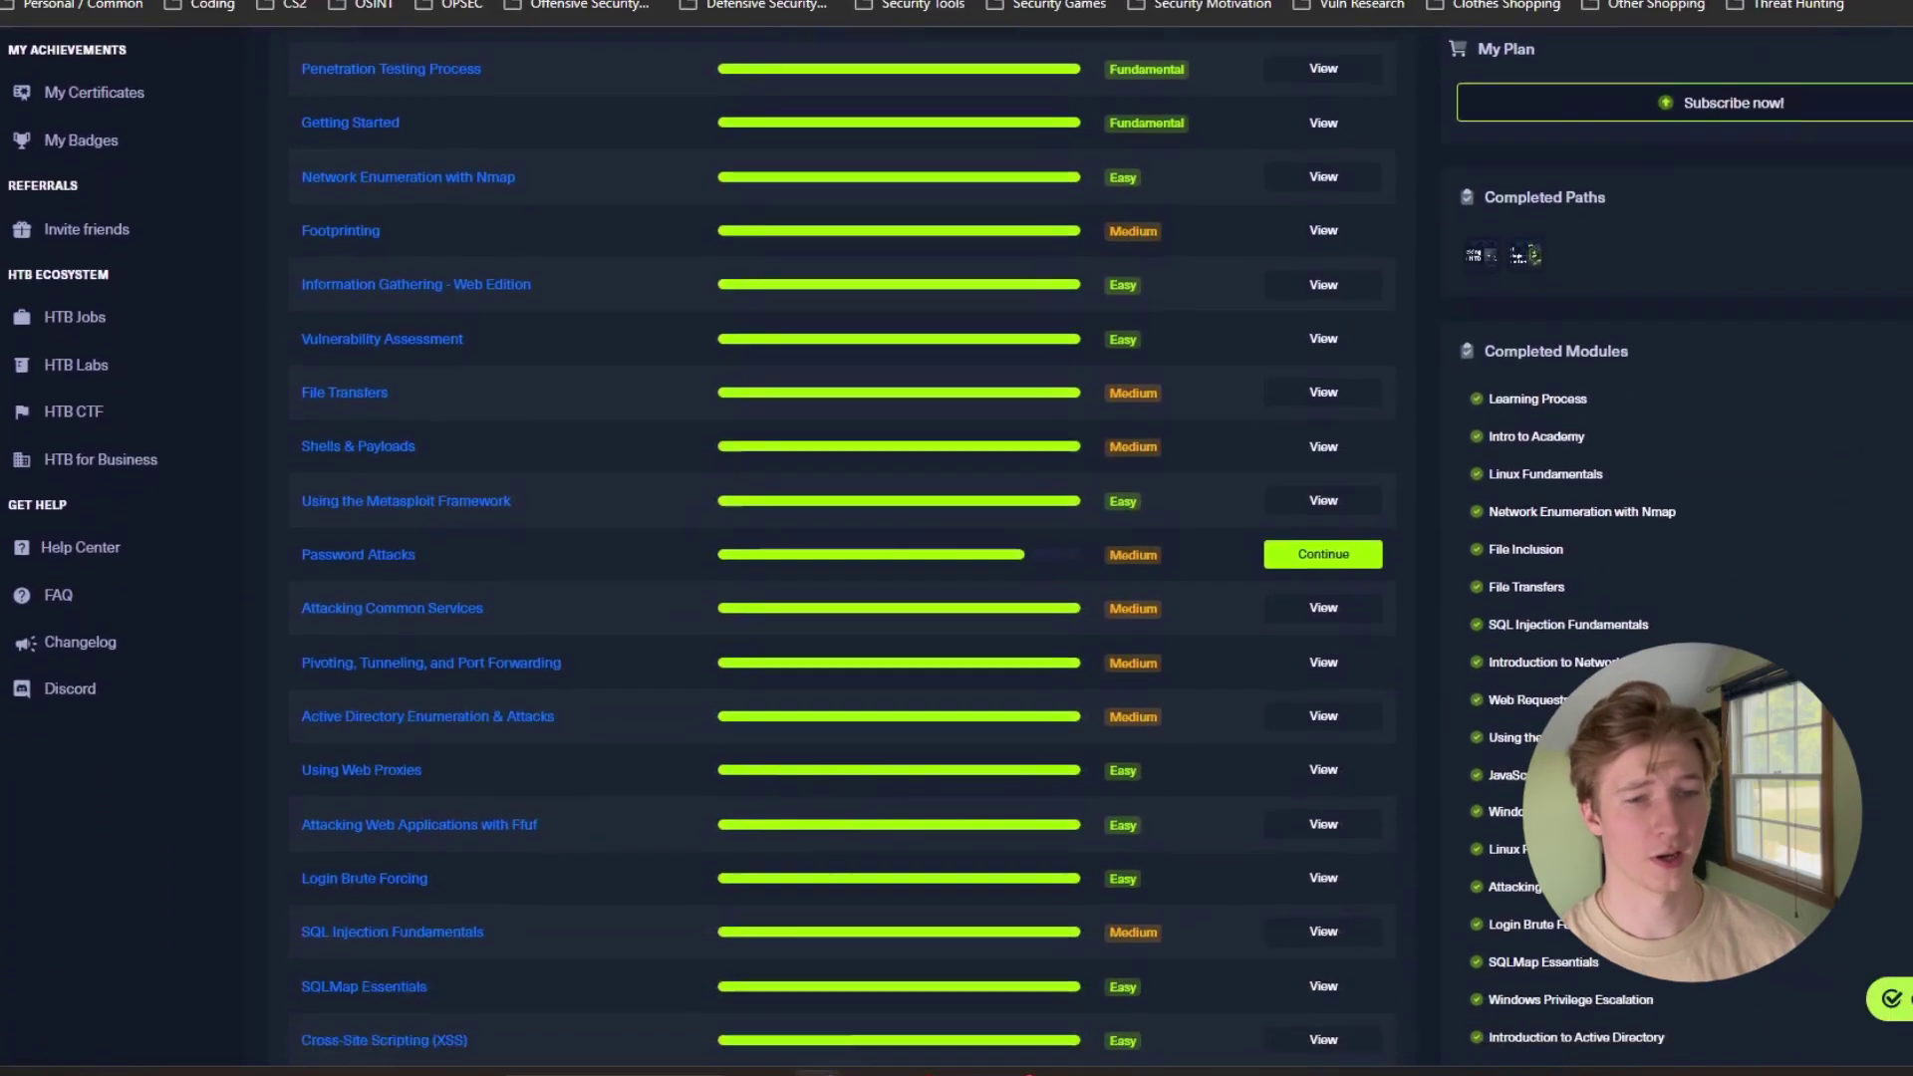
scroll(957, 551, "down", 5)
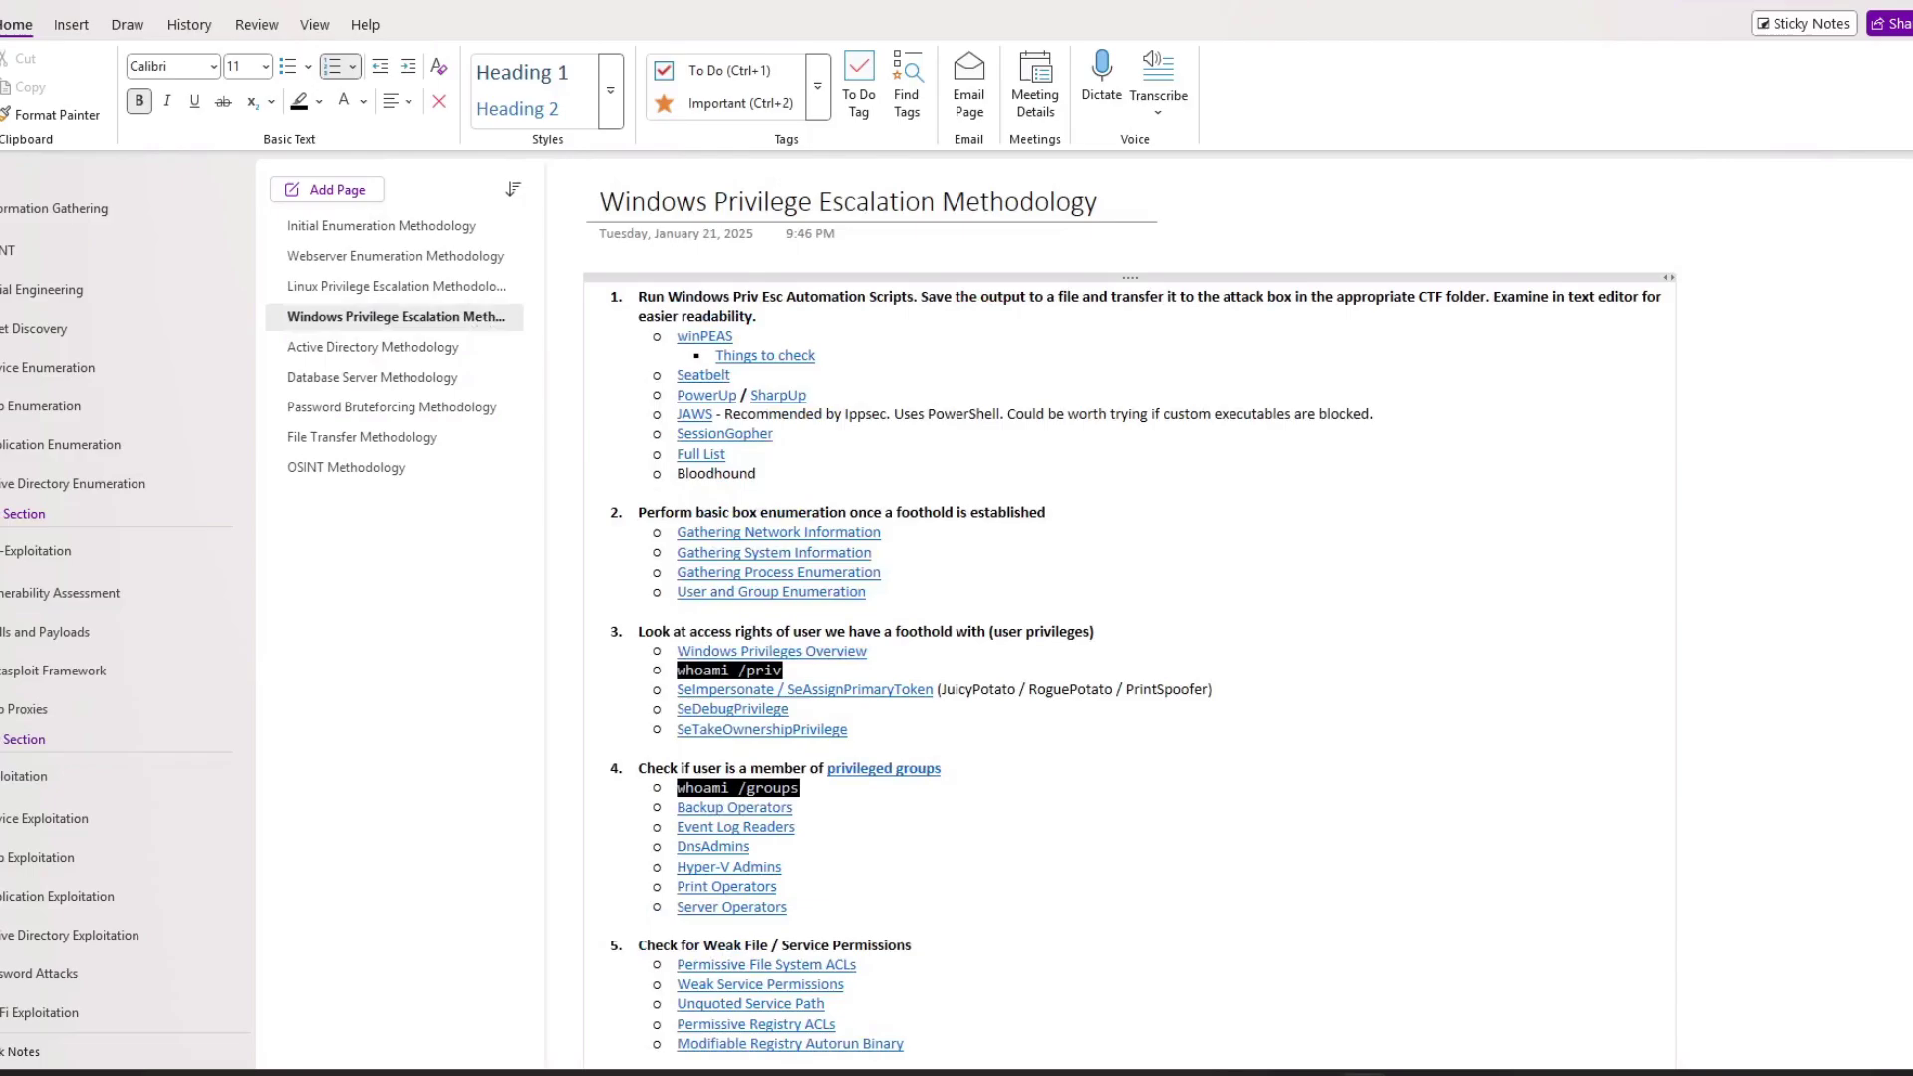
Step: Scroll to the end of the Windows Privilege Escalation checklist
scroll(1129, 615, "down", 3)
scroll(1130, 616, "down", 5)
scroll(1144, 840, "down", 5)
scroll(1130, 616, "down", 2)
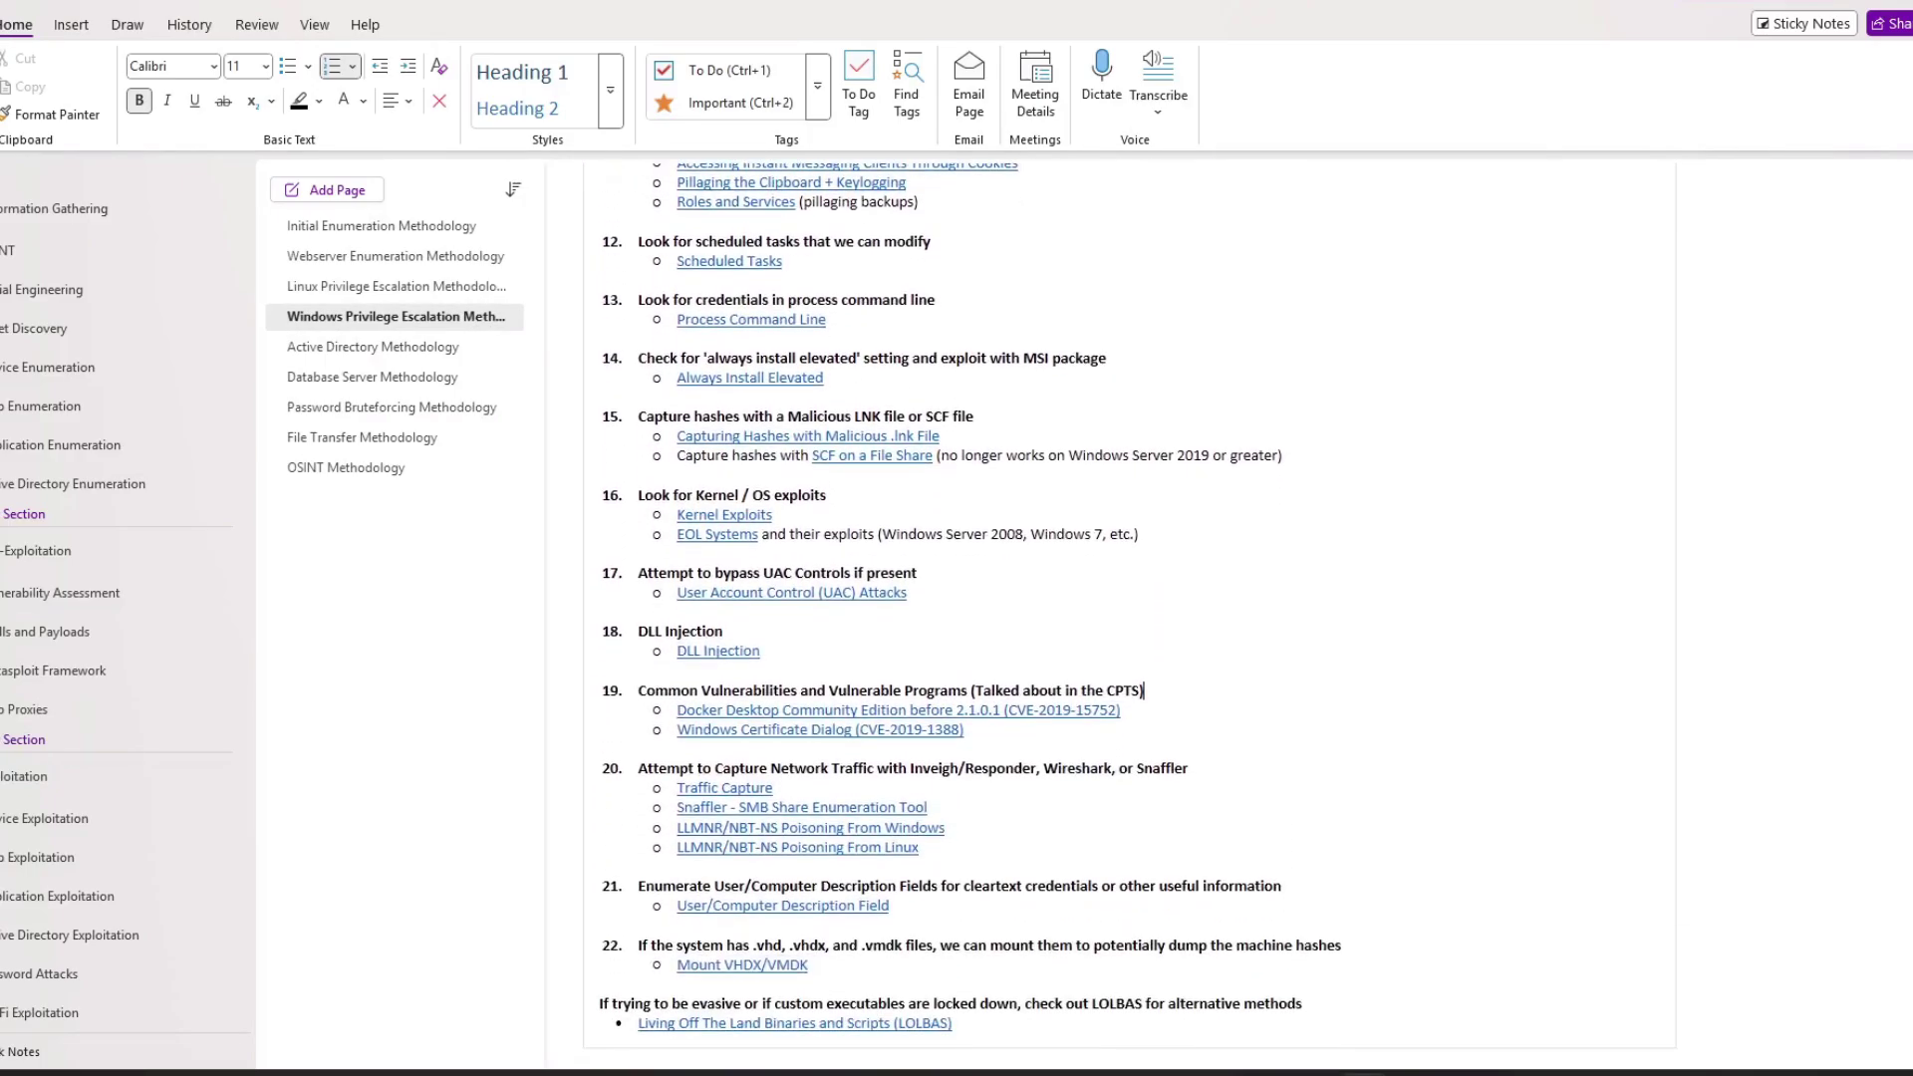
Step: Switch to the Active Directory Methodology page and scroll to its credentialed enumeration section
left_click(384, 347)
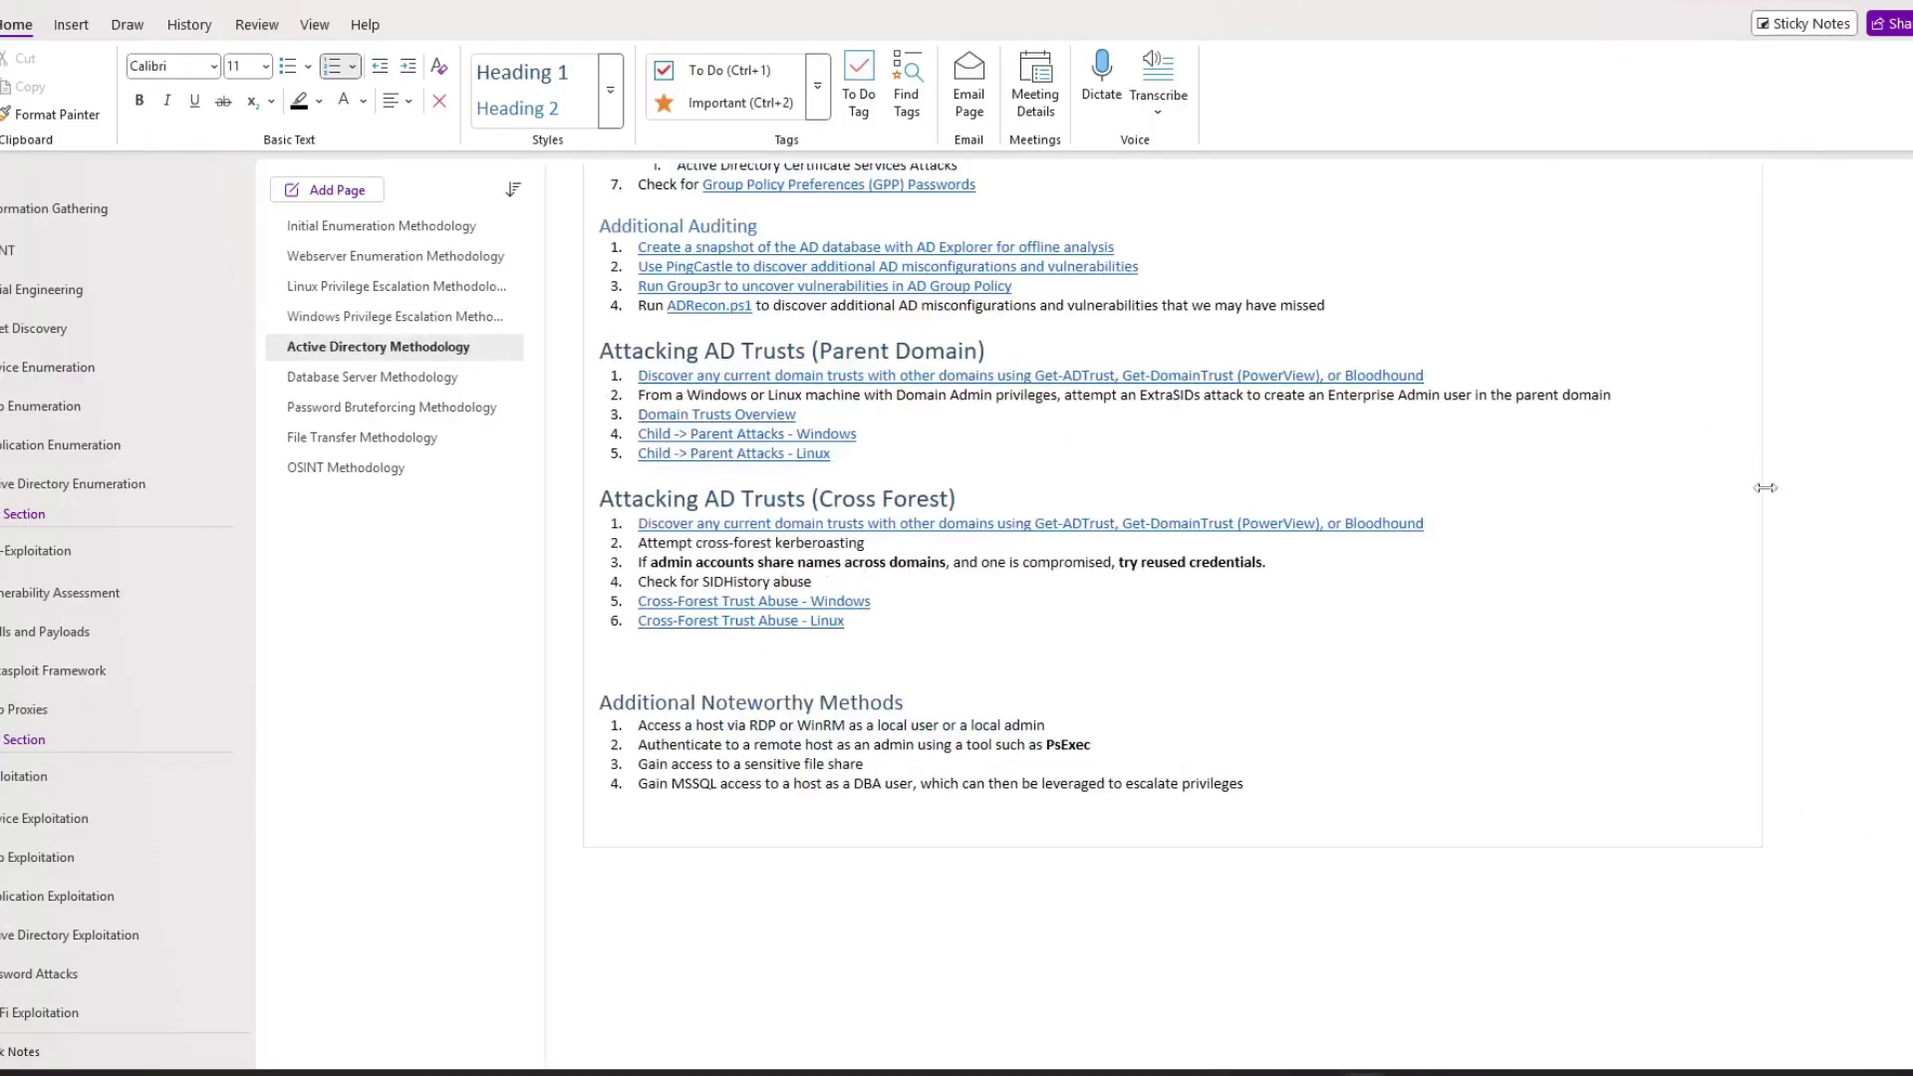
scroll(1172, 617, "up", 15)
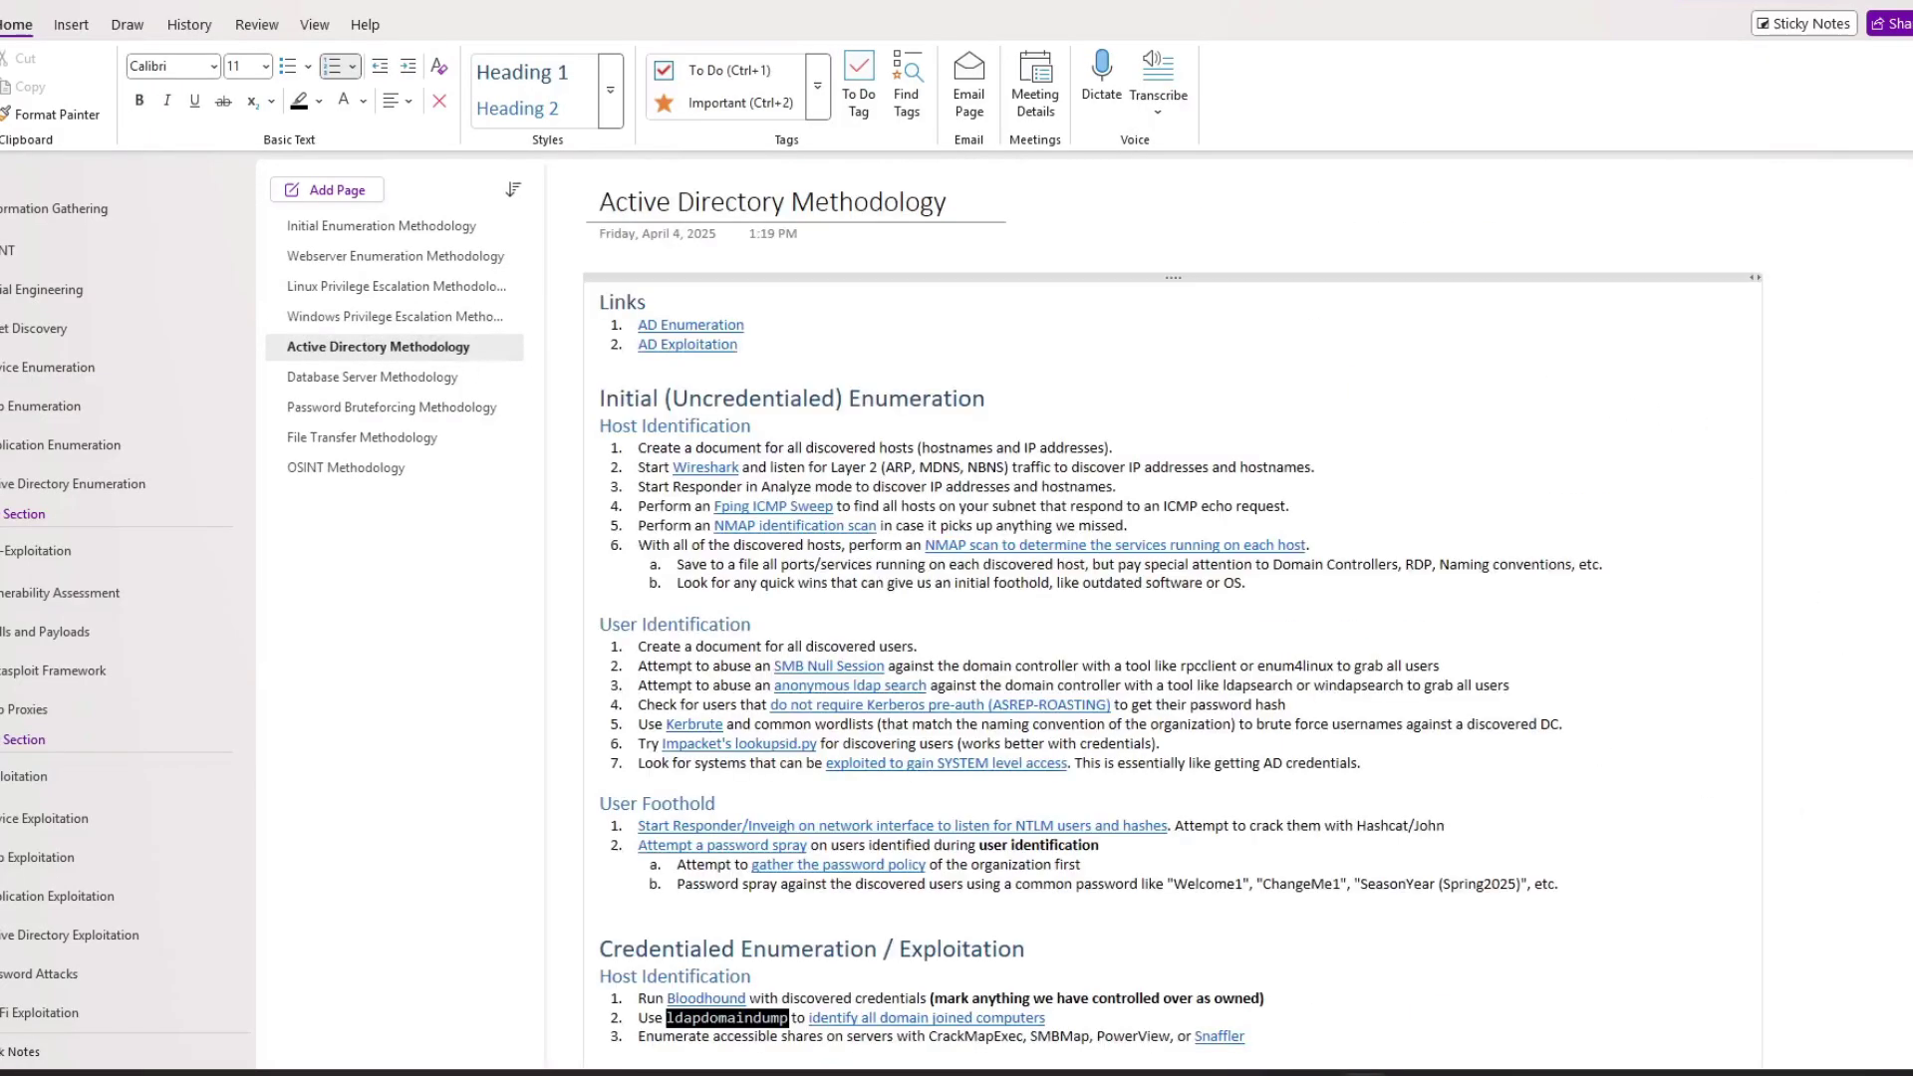
scroll(1172, 616, "down", 5)
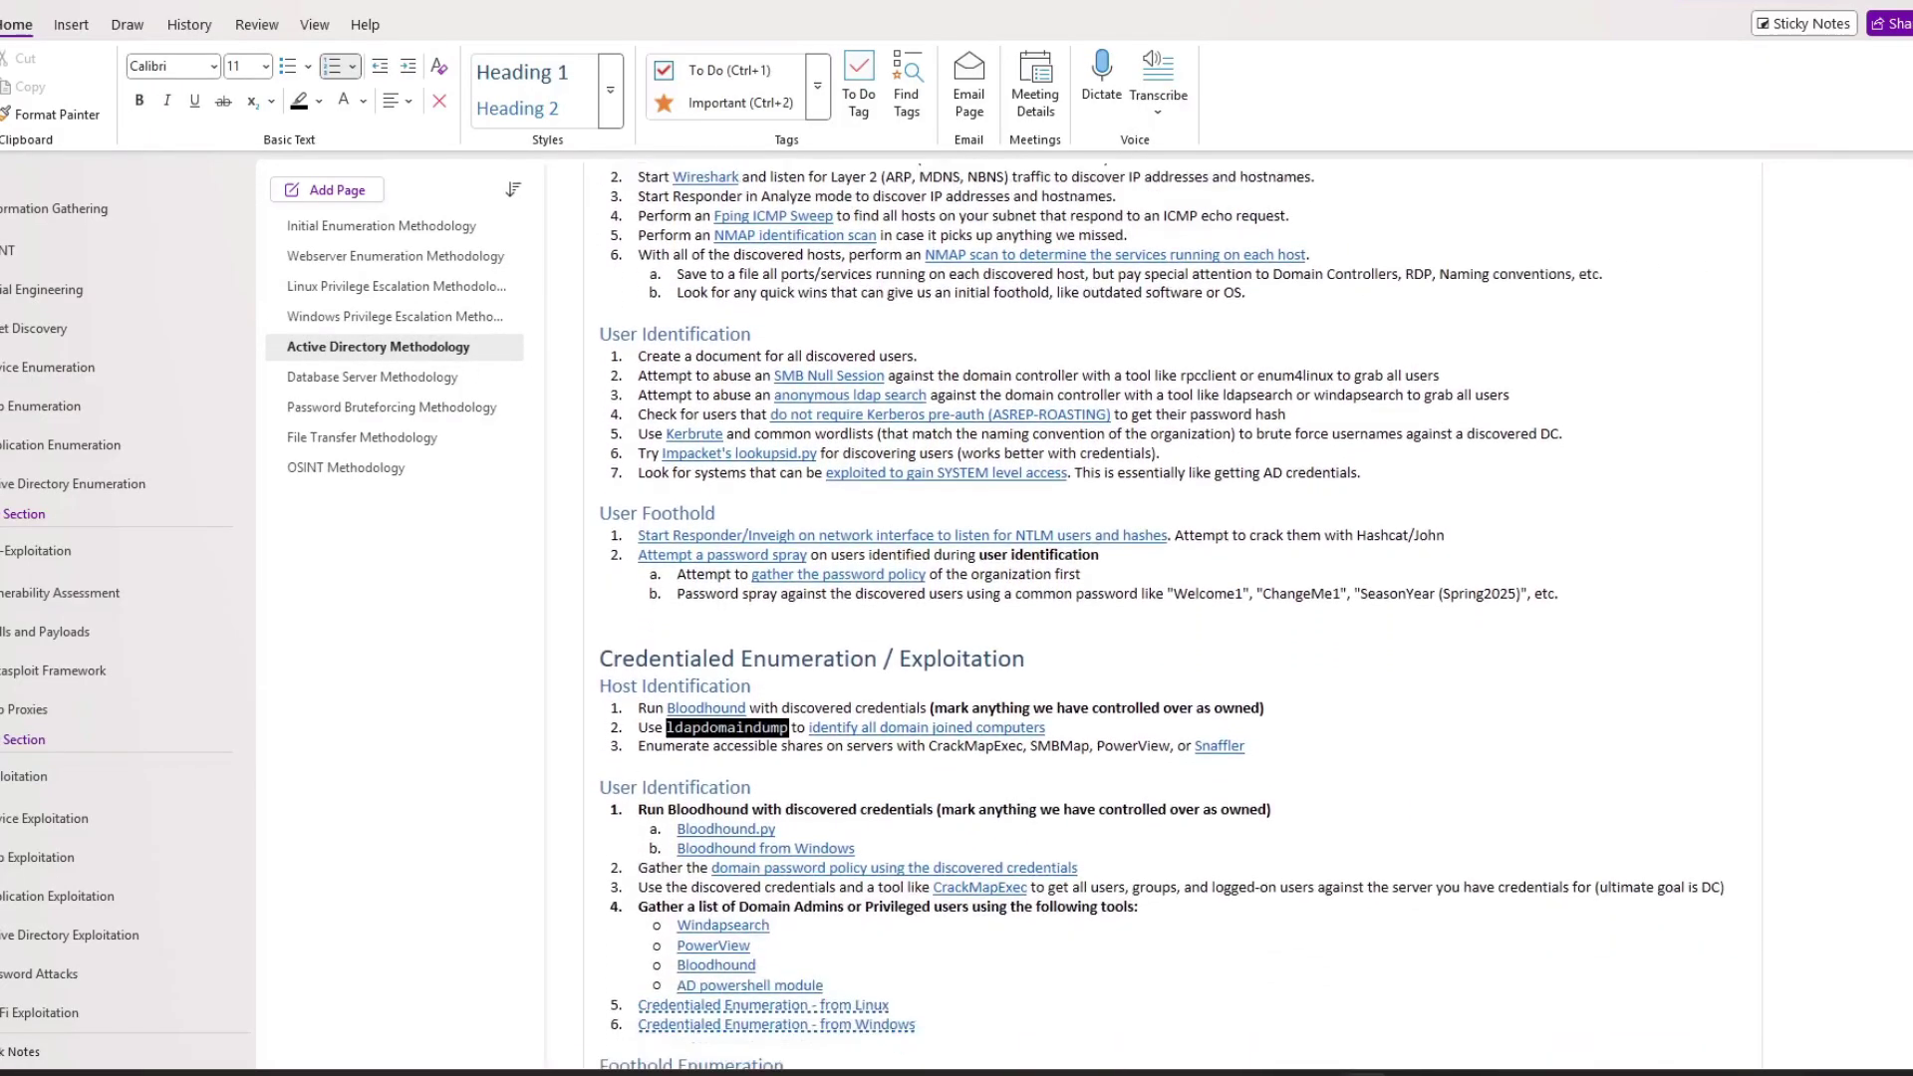
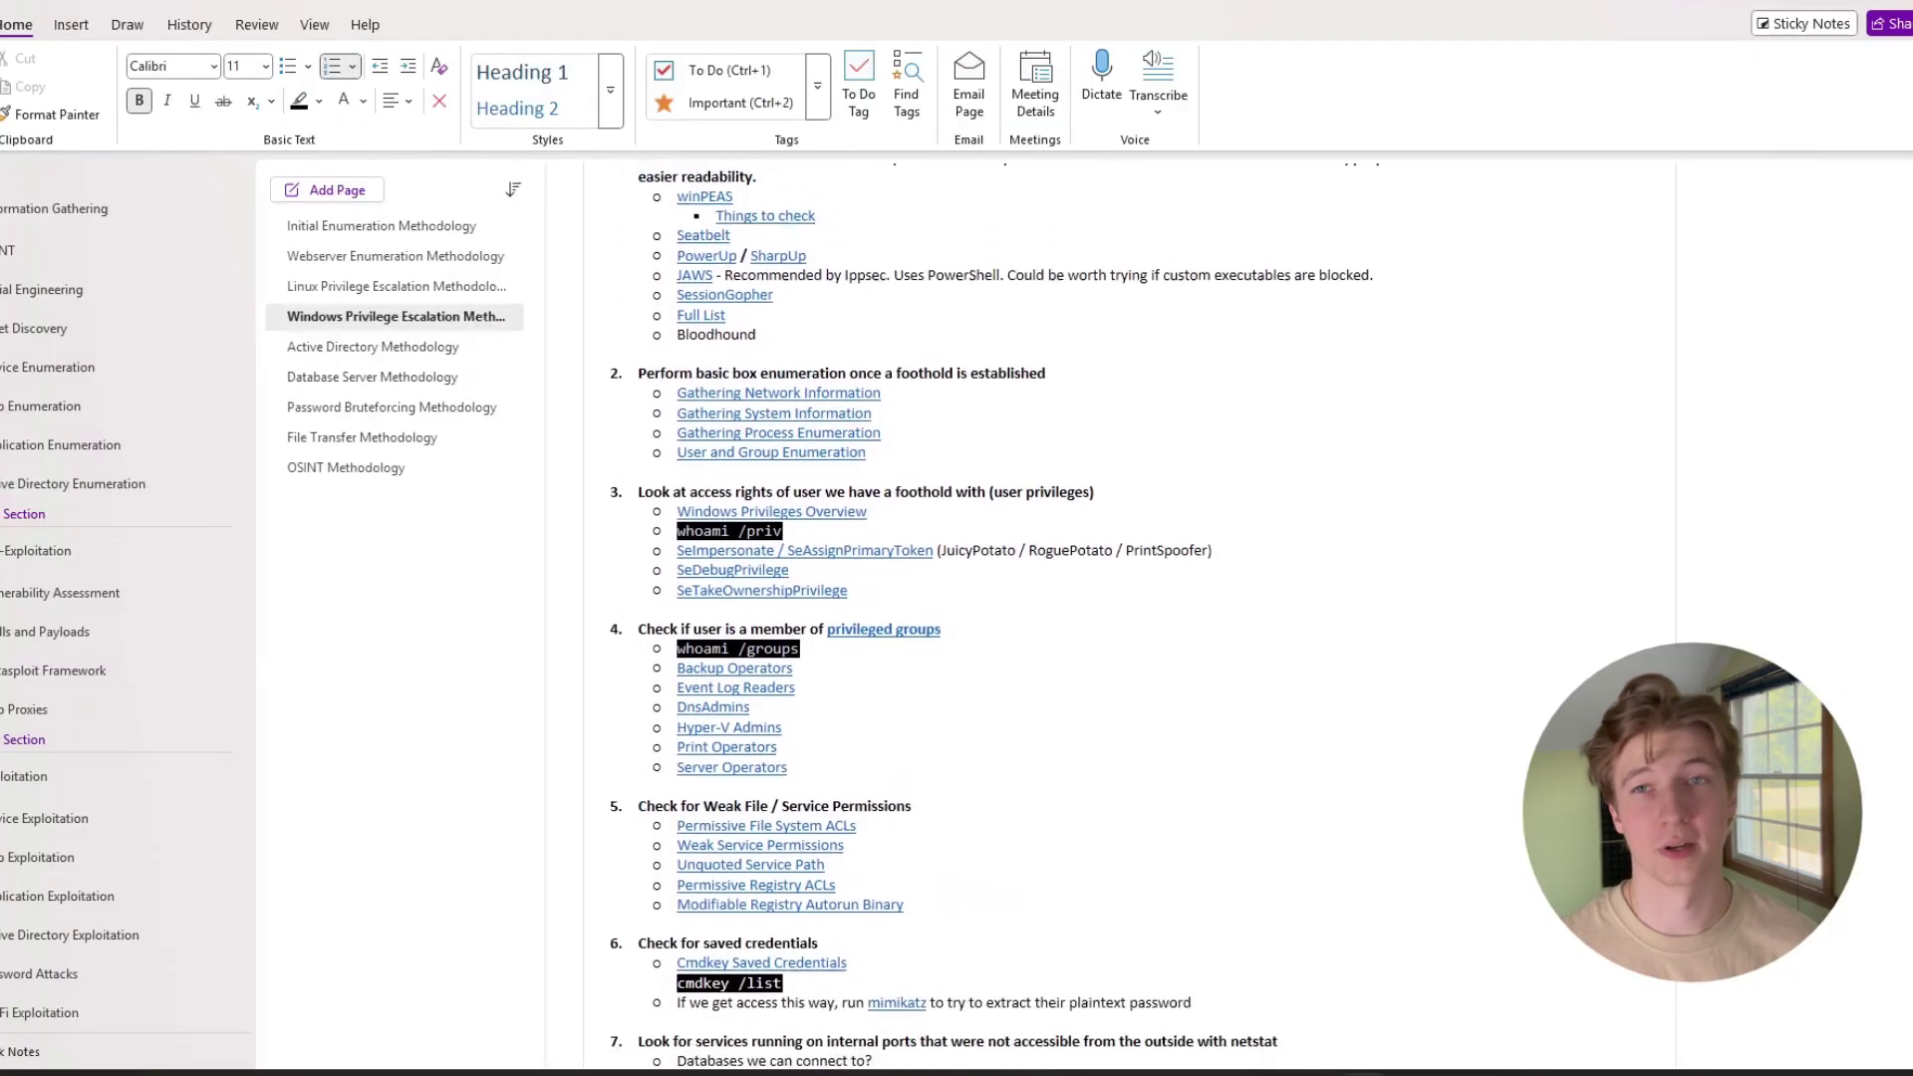
Step: Scroll through the Windows Privilege Escalation Methodology page, then switch to Active Directory Methodology
scroll(1130, 598, "down", 5)
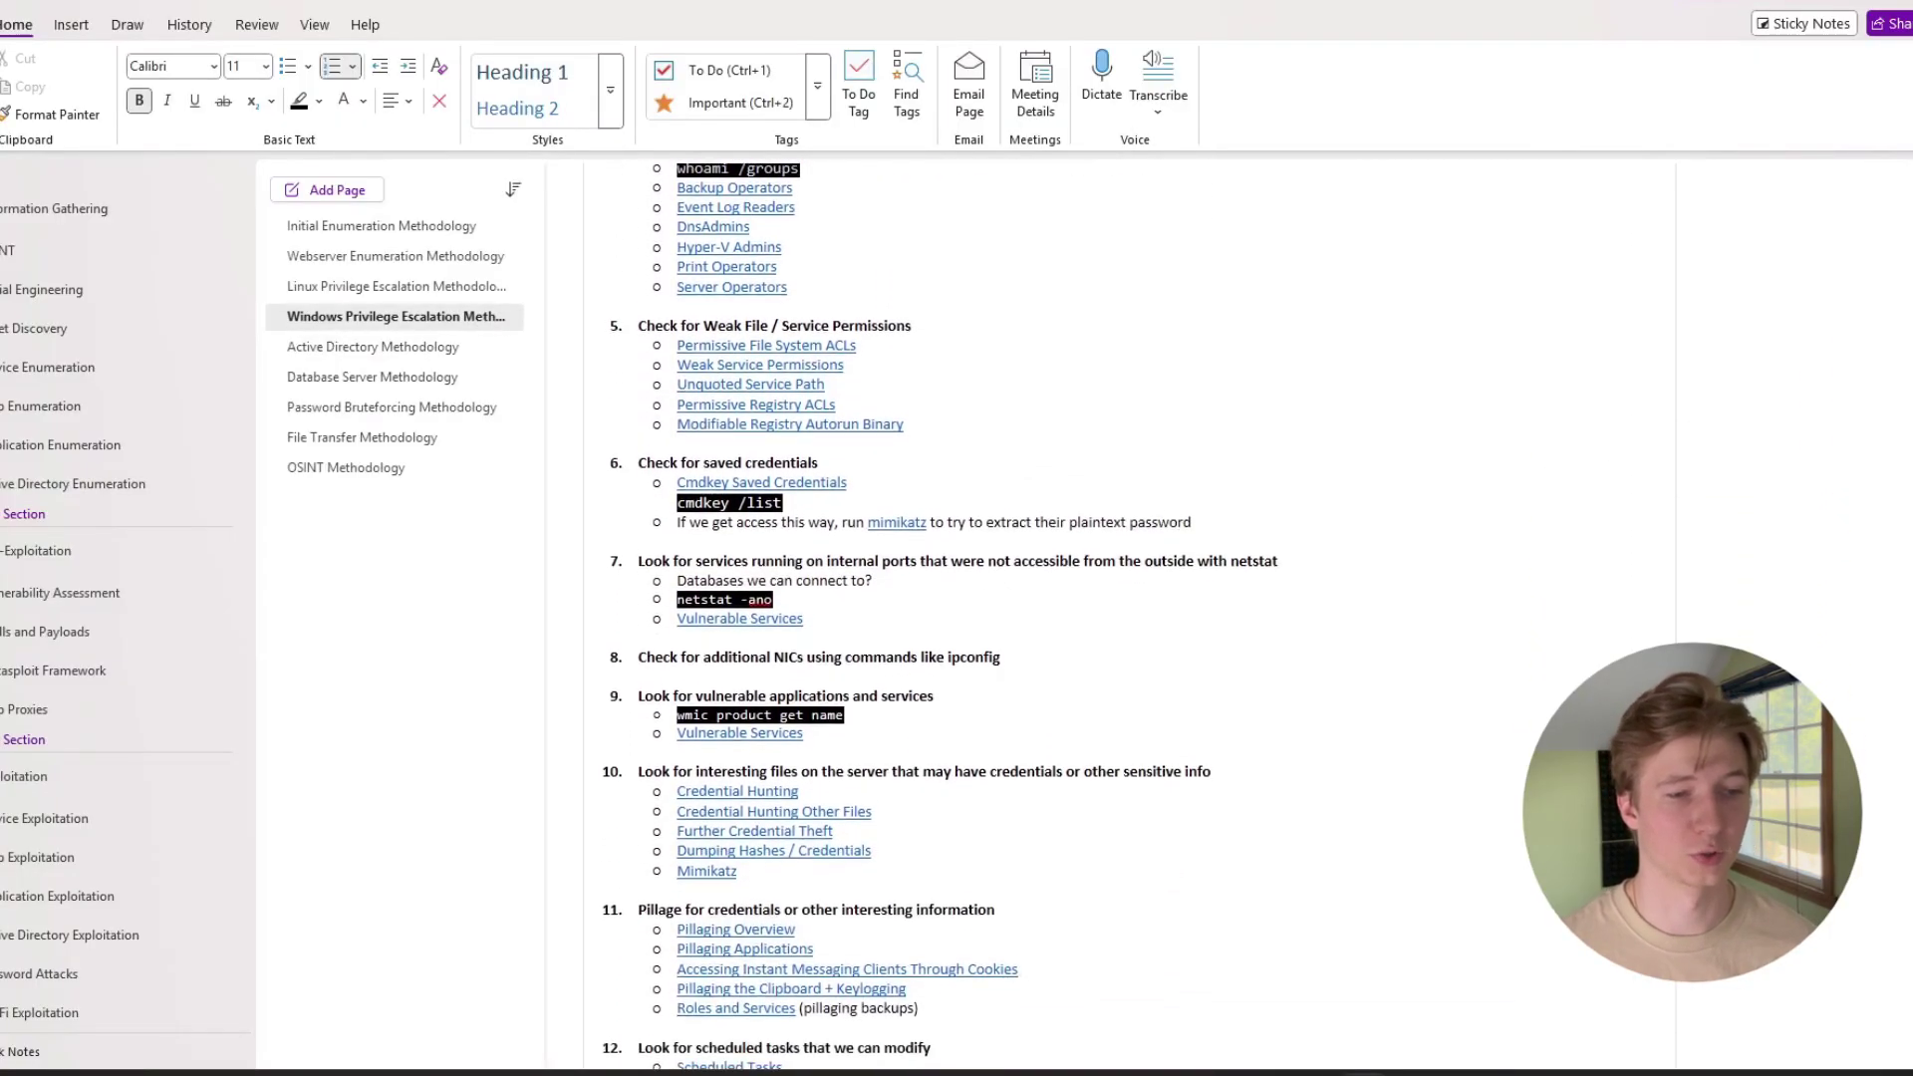
scroll(1130, 598, "down", 5)
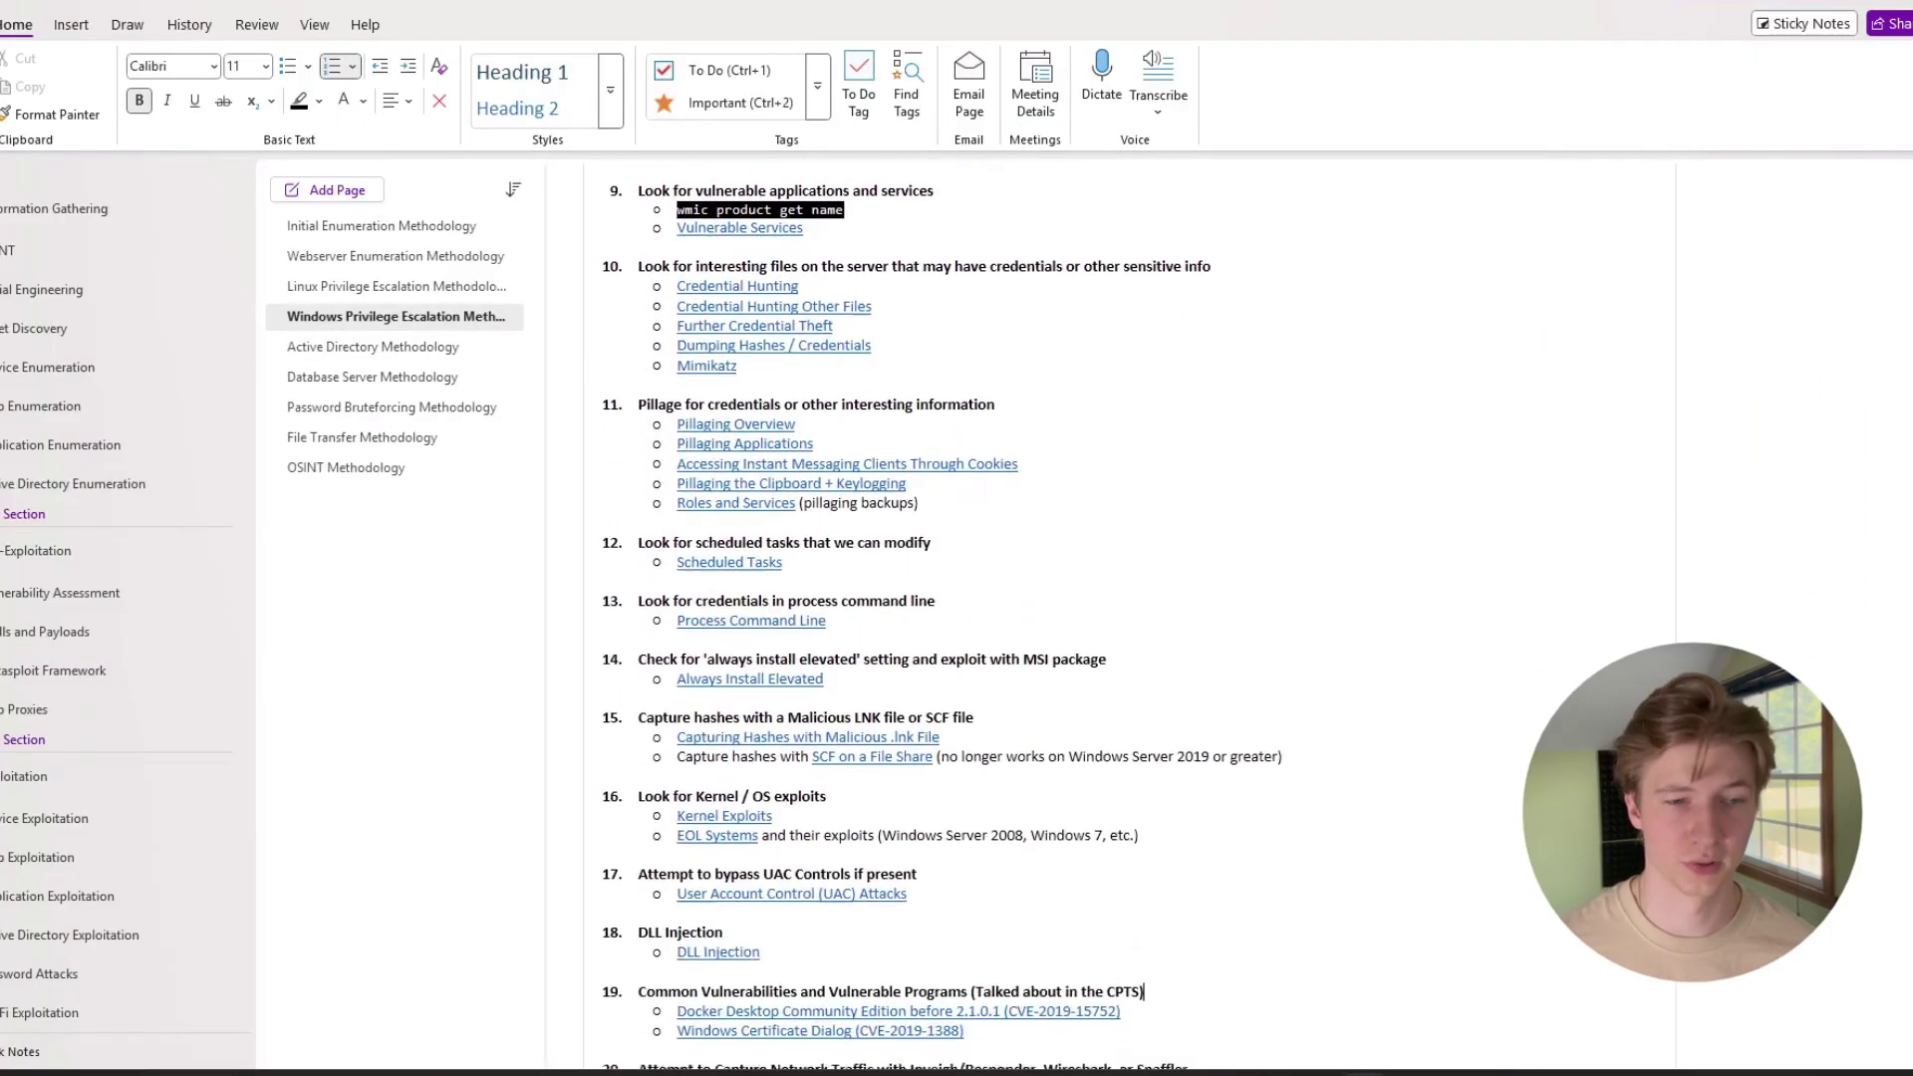
scroll(1129, 598, "down", 2)
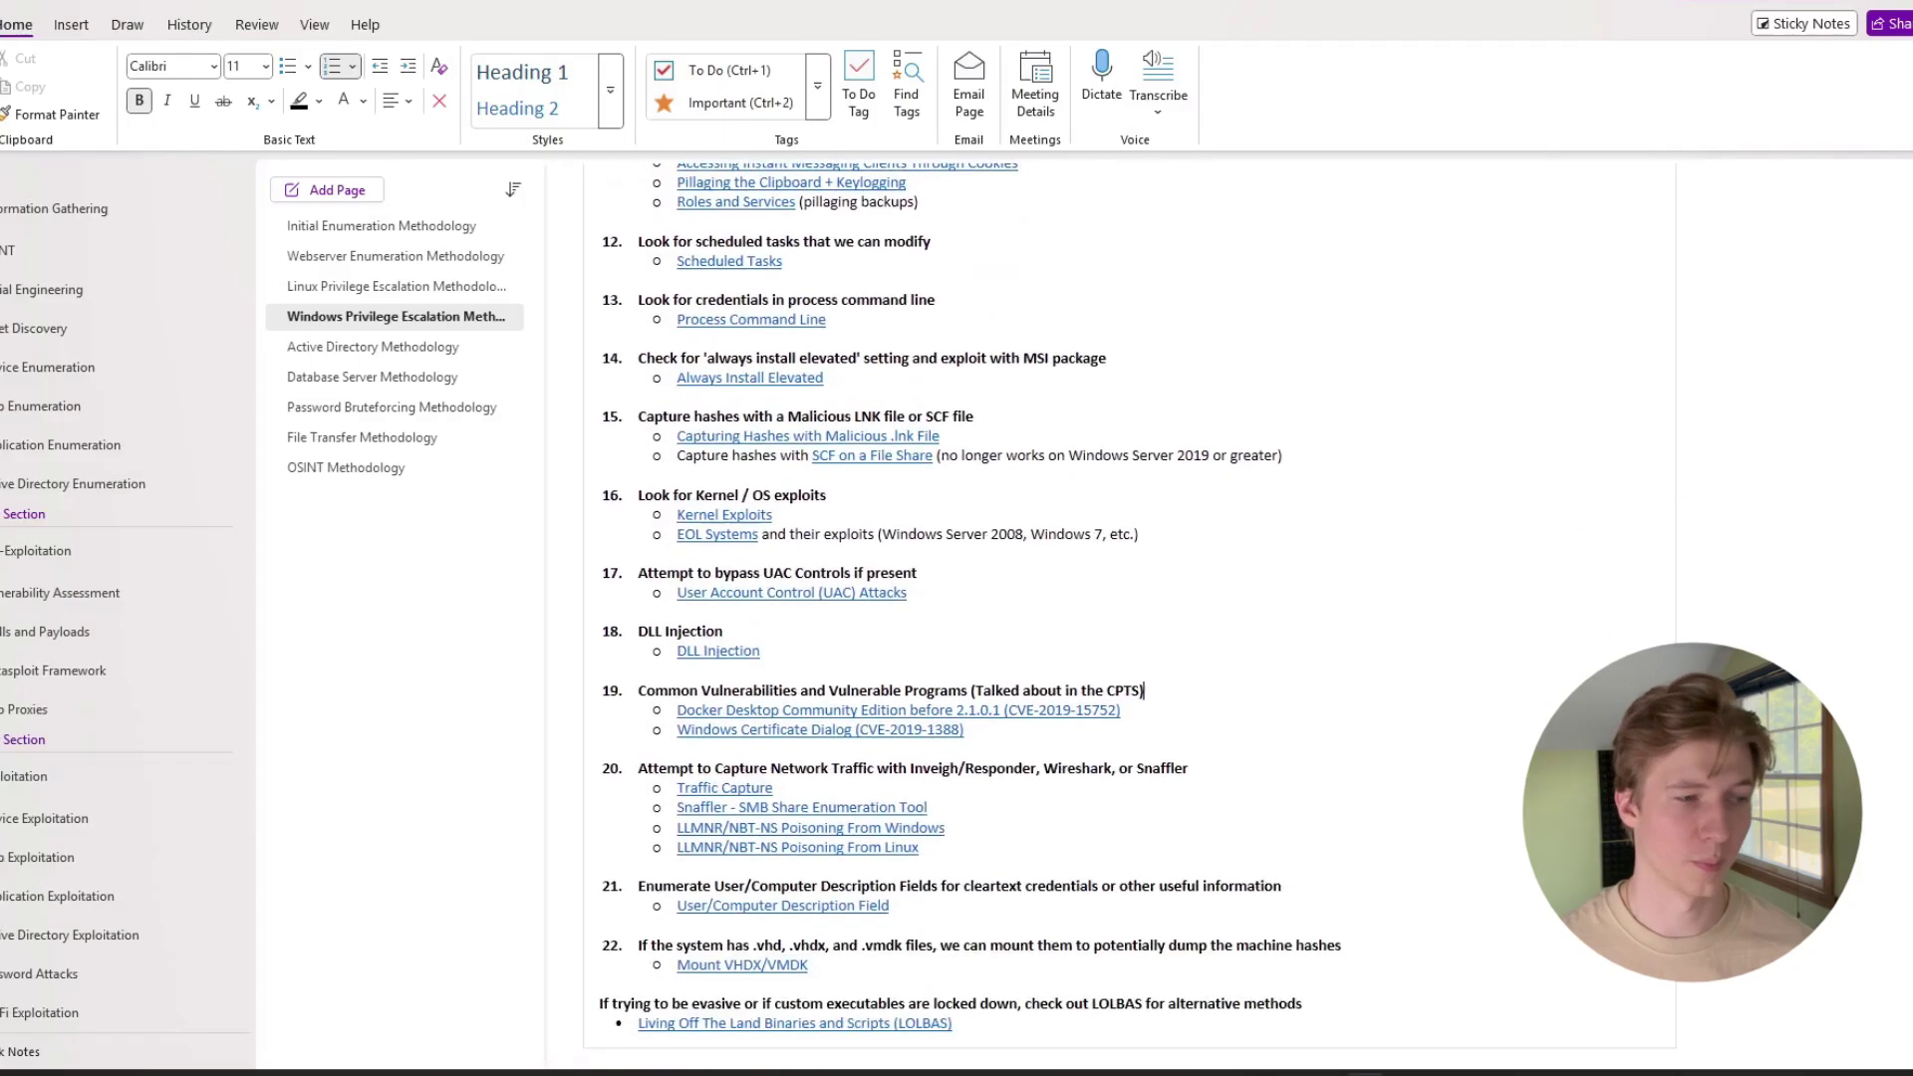
left_click(384, 346)
scroll(1173, 597, "up", 15)
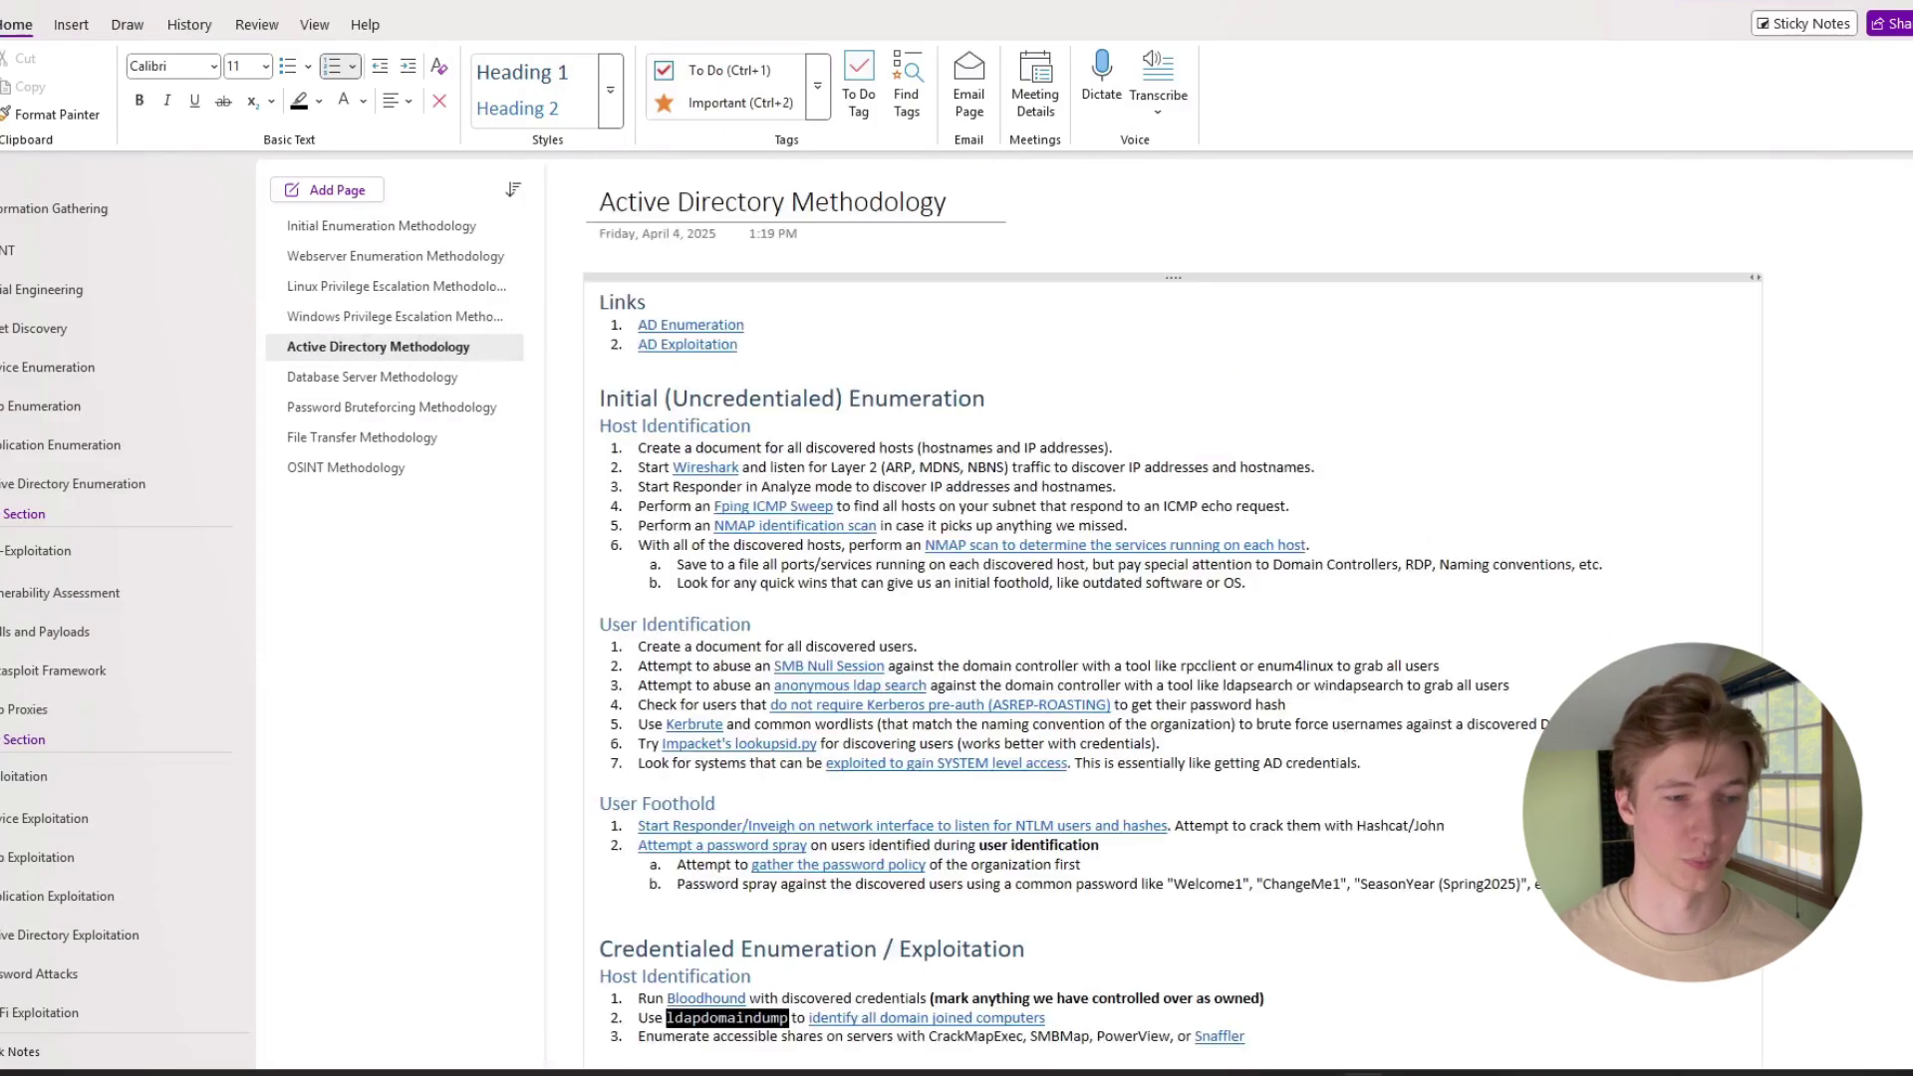
scroll(1173, 615, "down", 4)
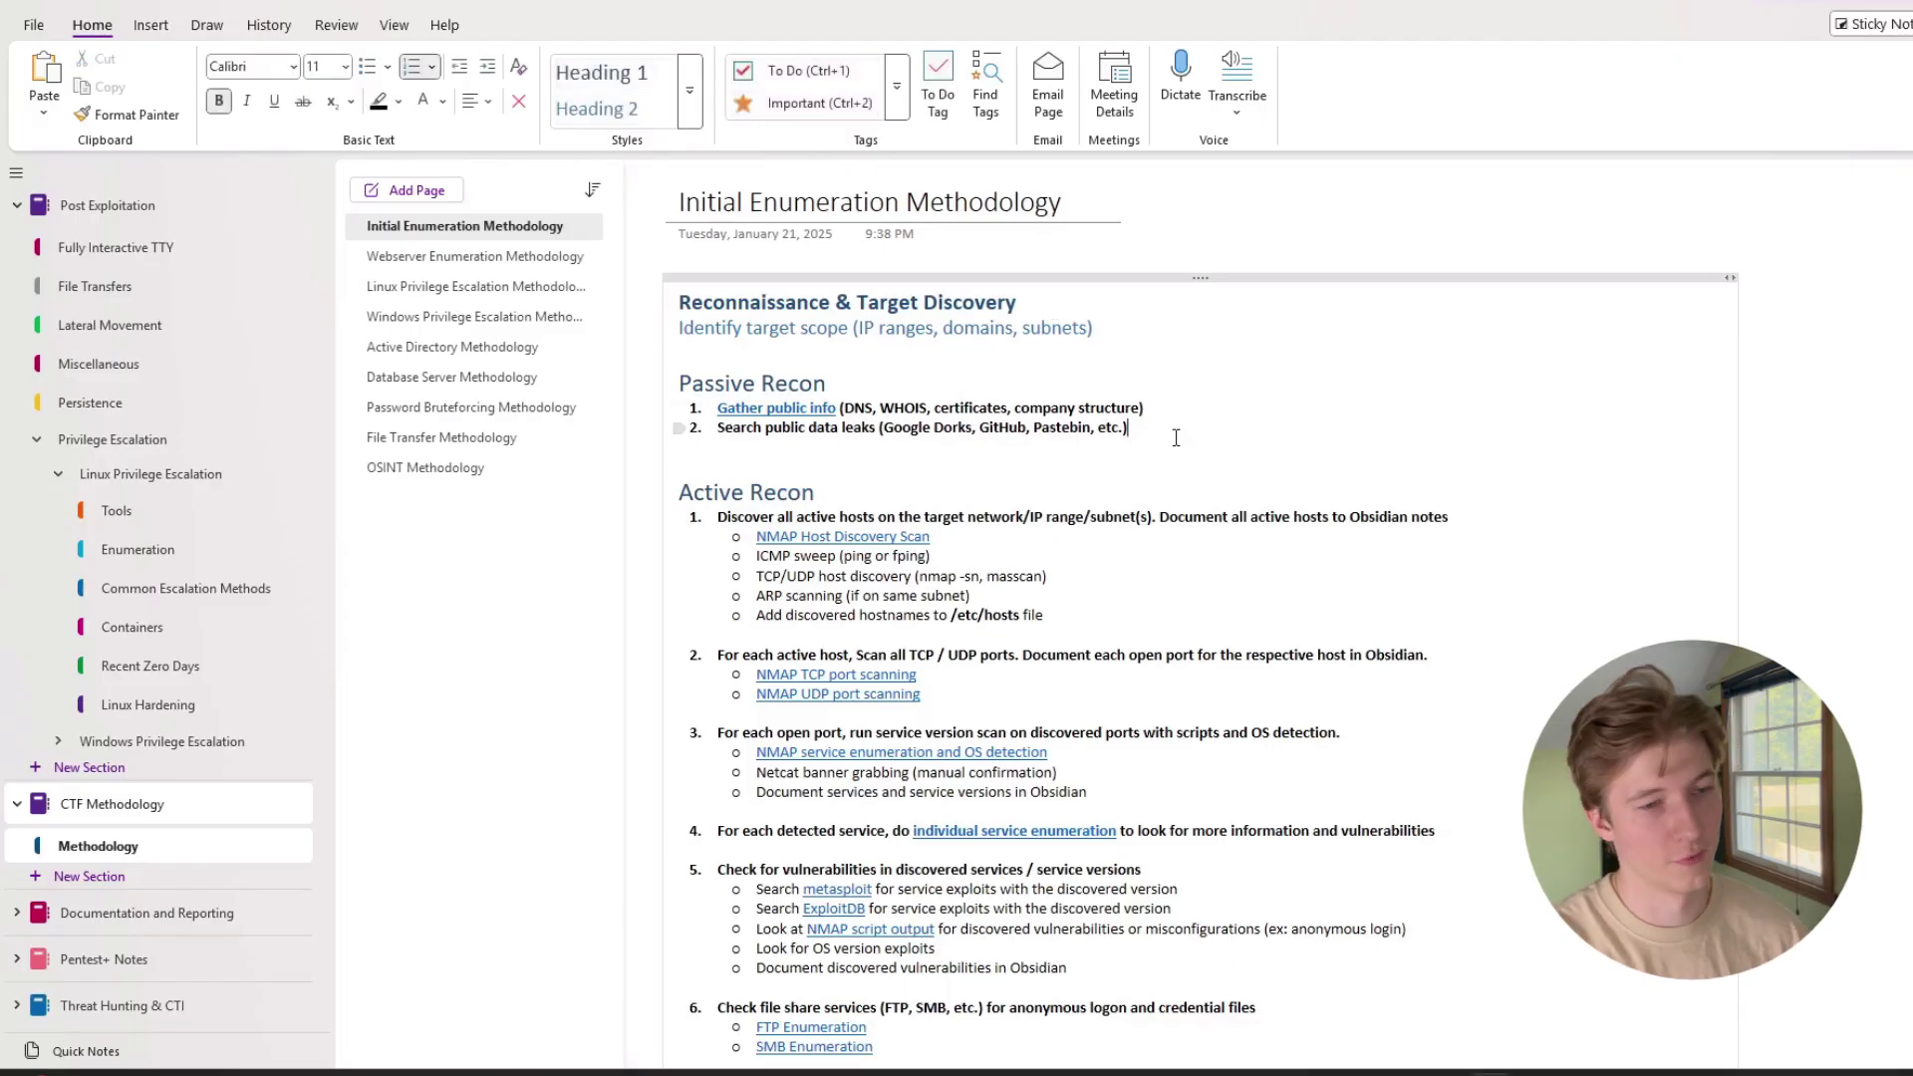
Step: Select and then deselect the Passive Recon steps, and scroll down the Initial Enumeration page
left_click_drag(1136, 437, 871, 346)
left_click(1254, 414)
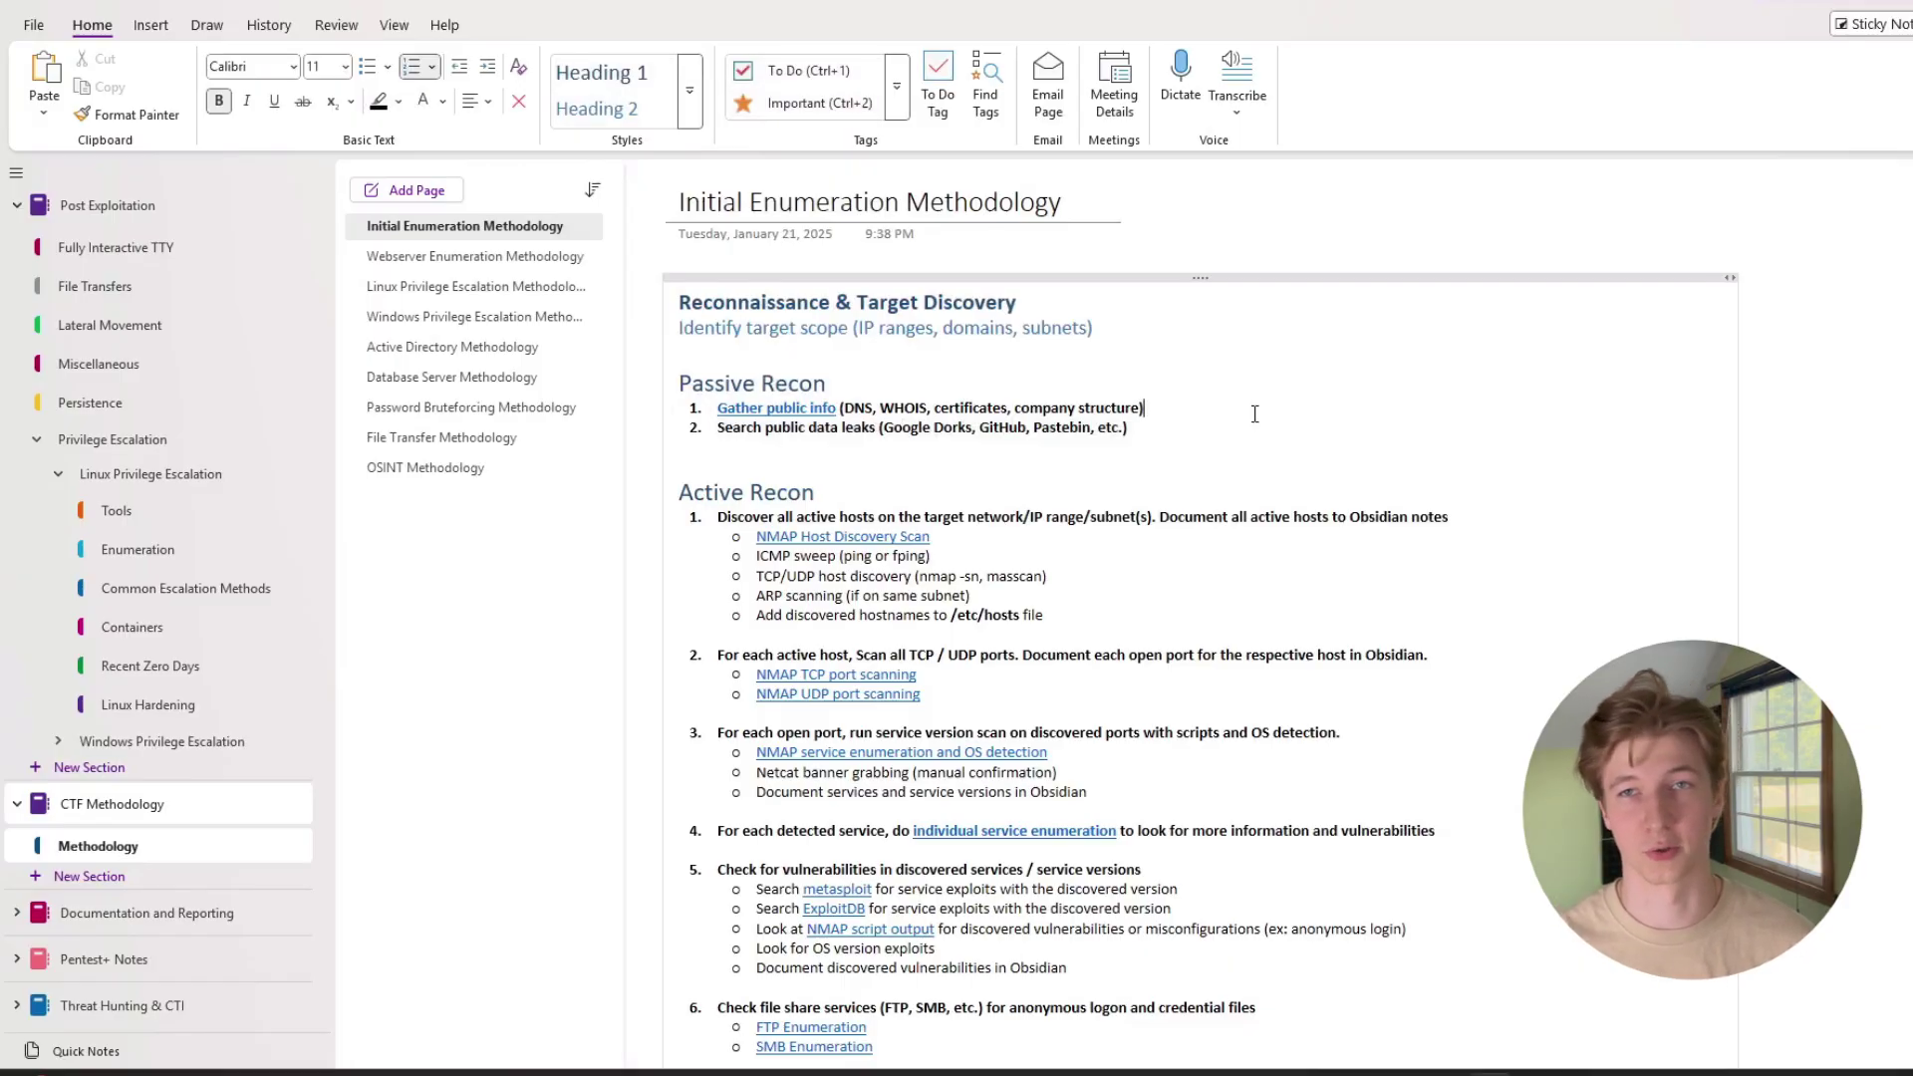
scroll(1260, 414, "down", 3)
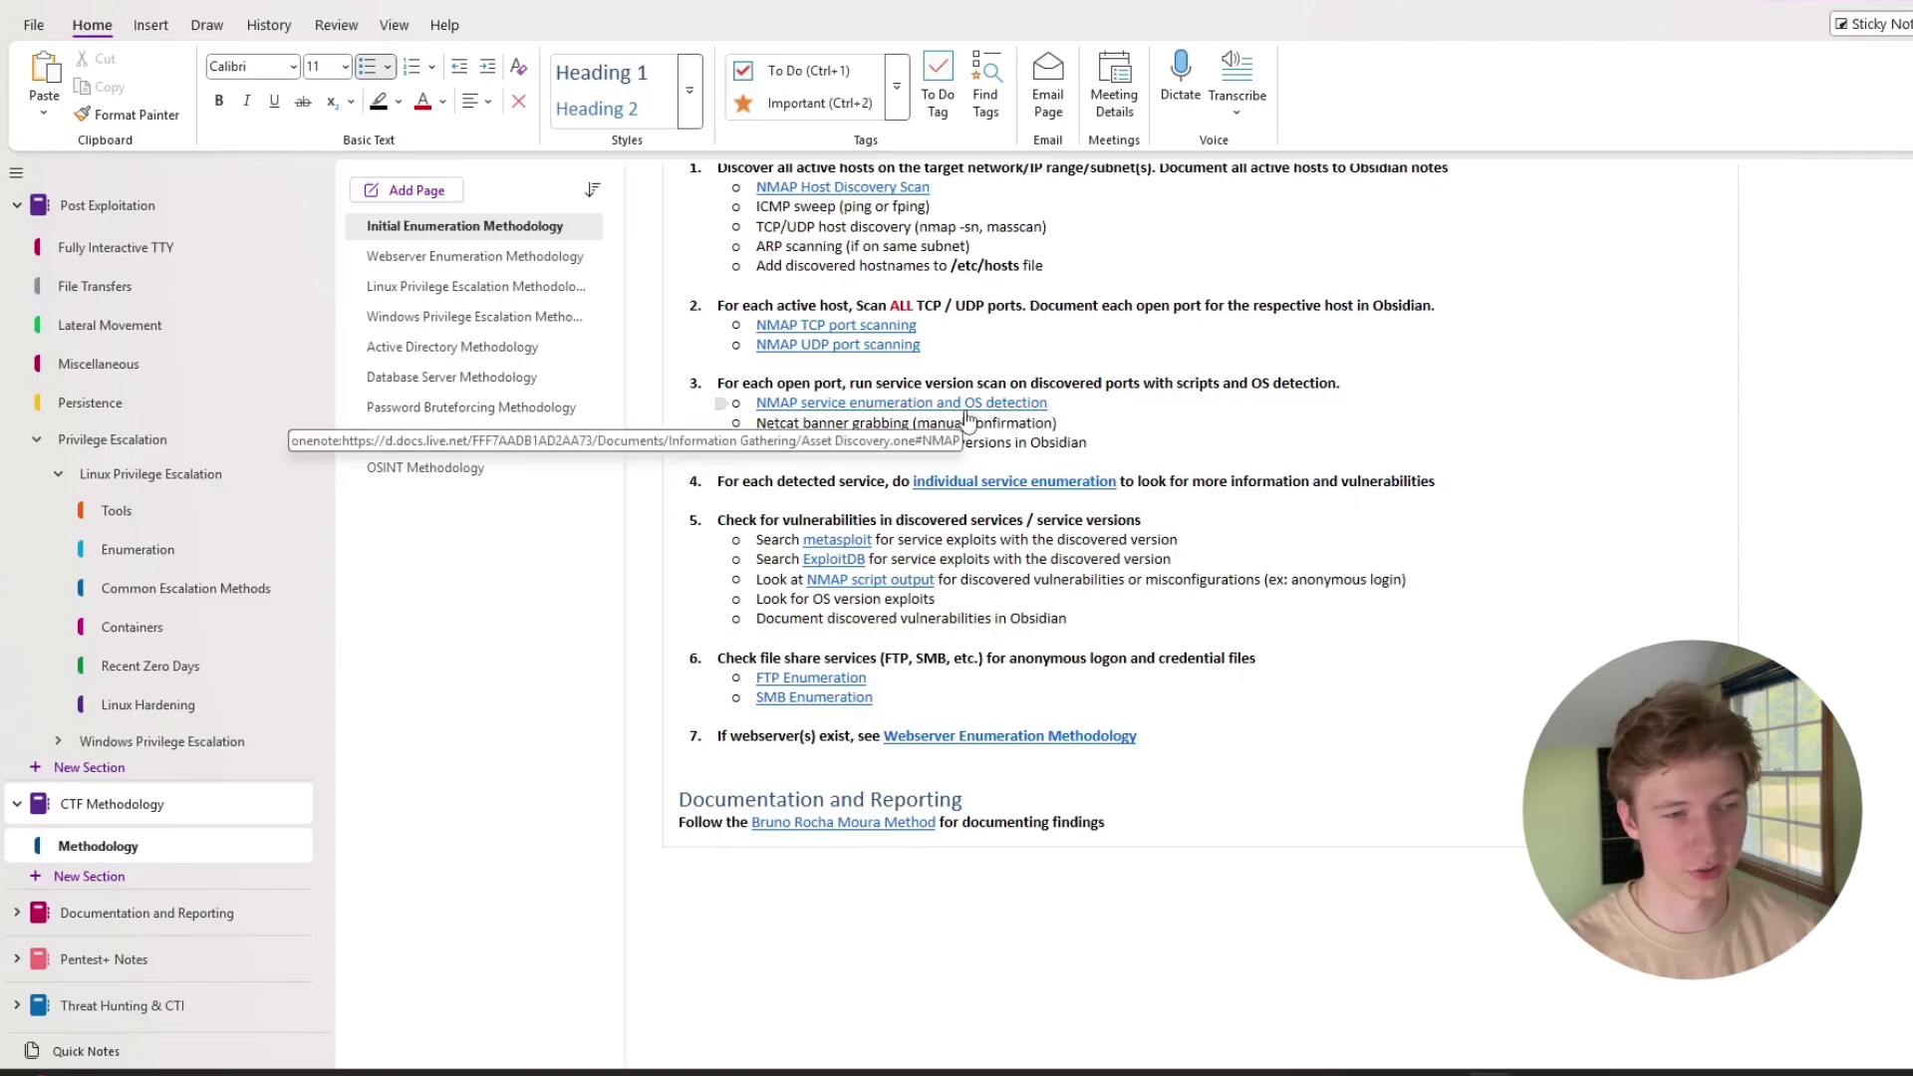
Step: Review the Netcat banner-grabbing and Document services lines, then follow step 4's service enumeration link to FTP (21)
left_click_drag(965, 421, 754, 428)
left_click(1087, 445)
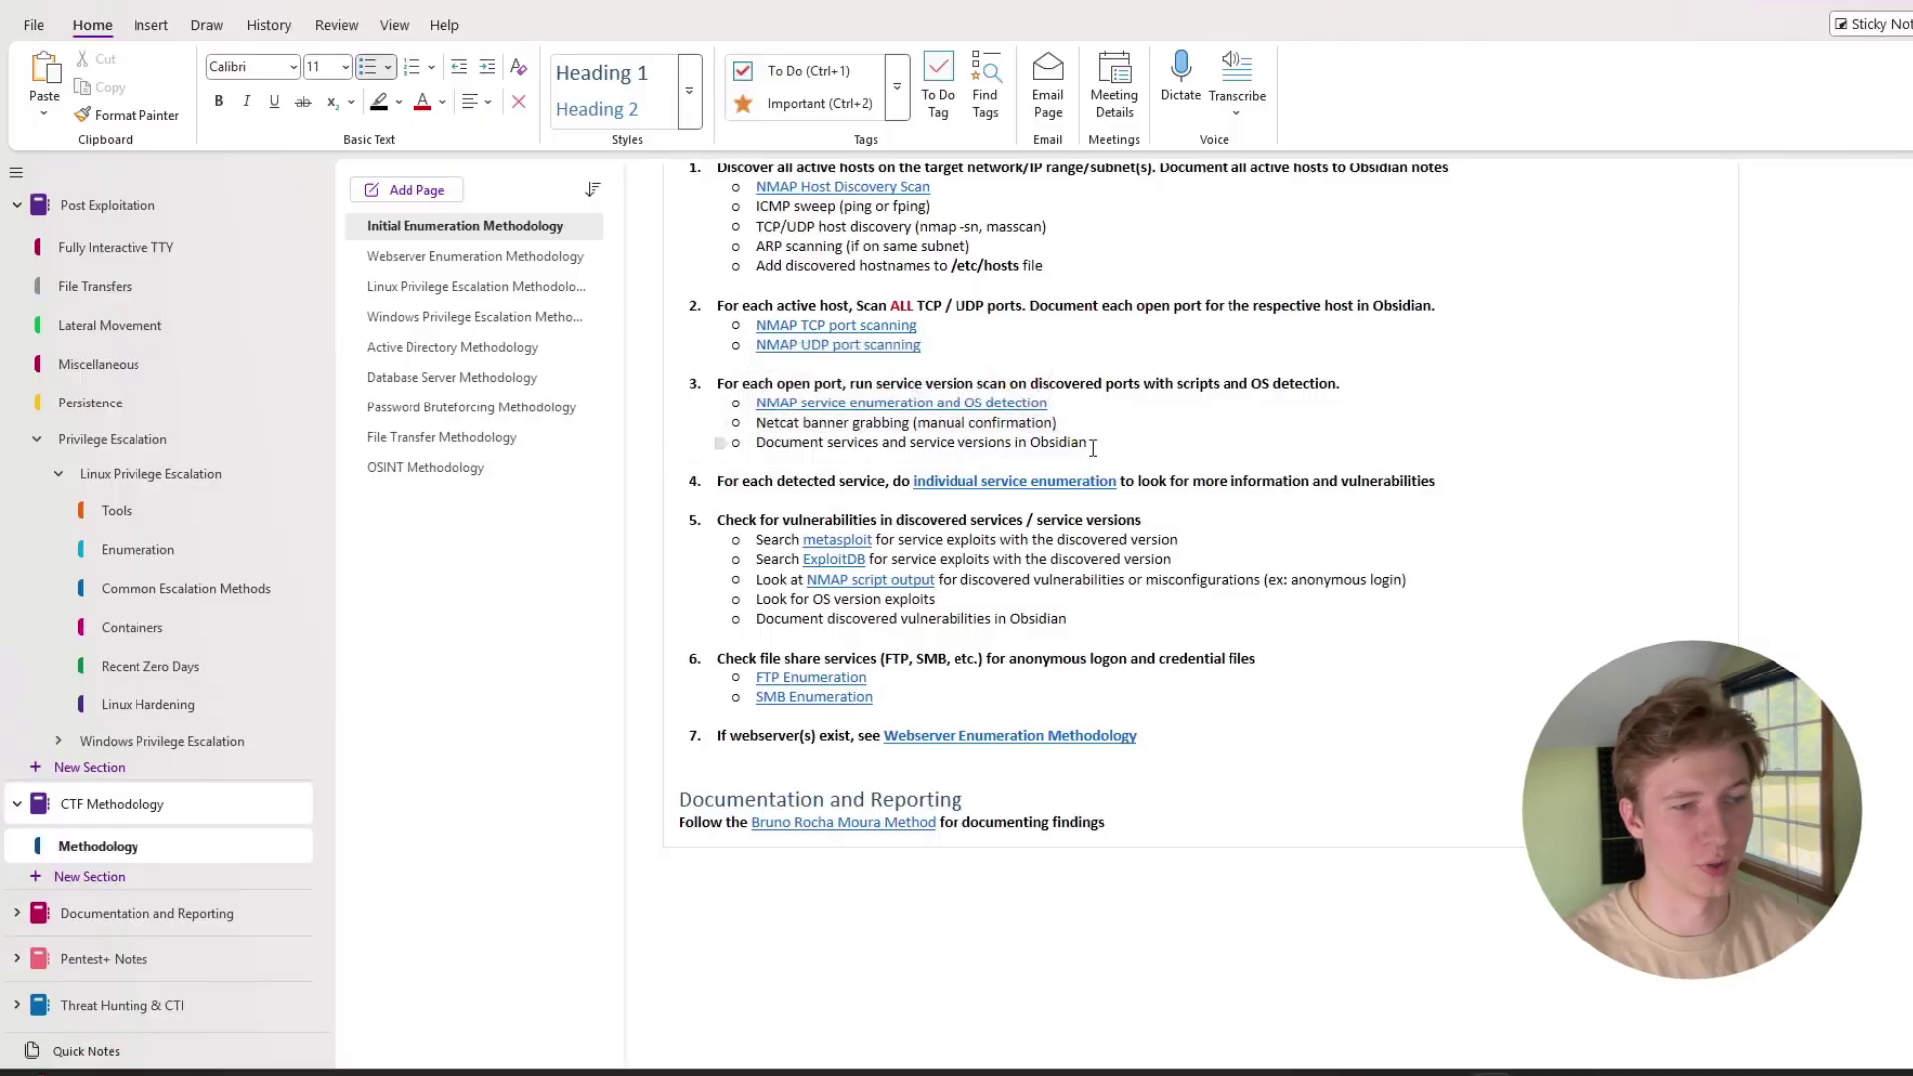
left_click(1072, 425)
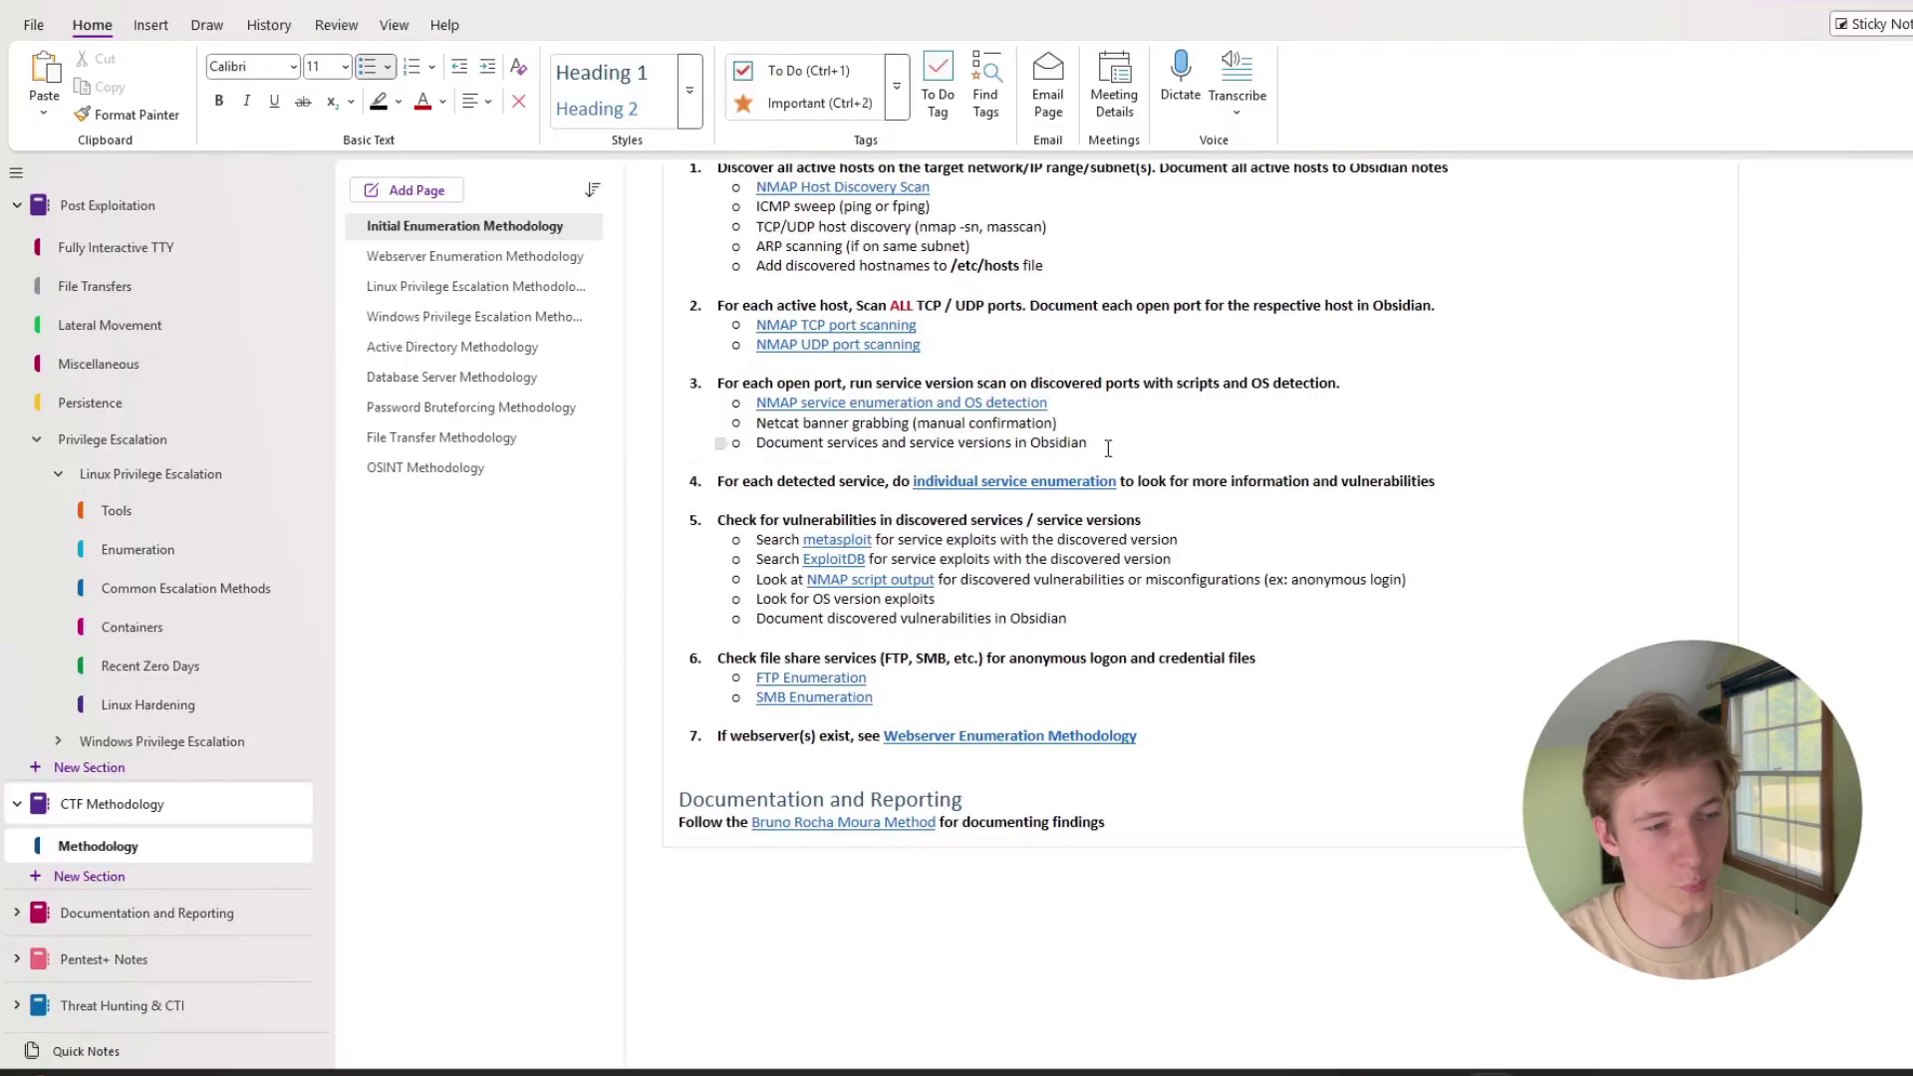
left_click_drag(1123, 445, 755, 448)
left_click(820, 445)
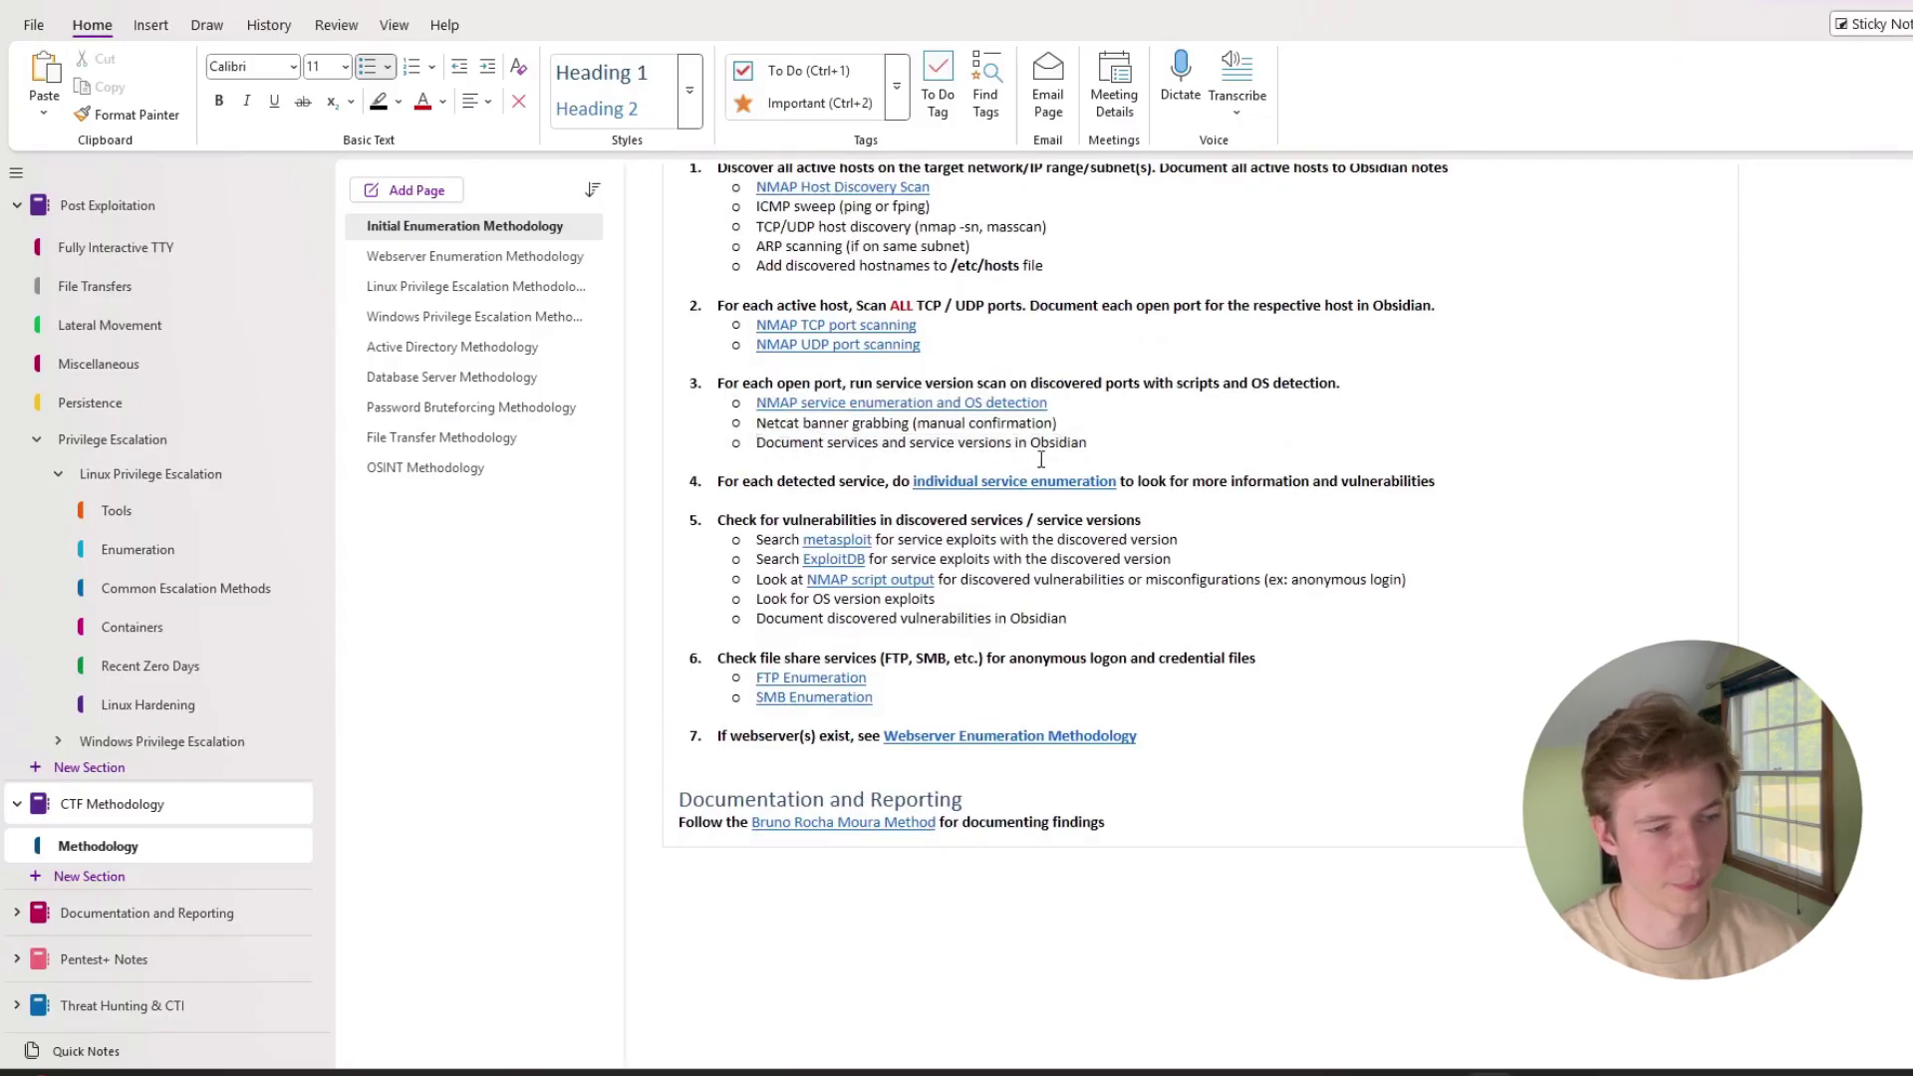
left_click(782, 483)
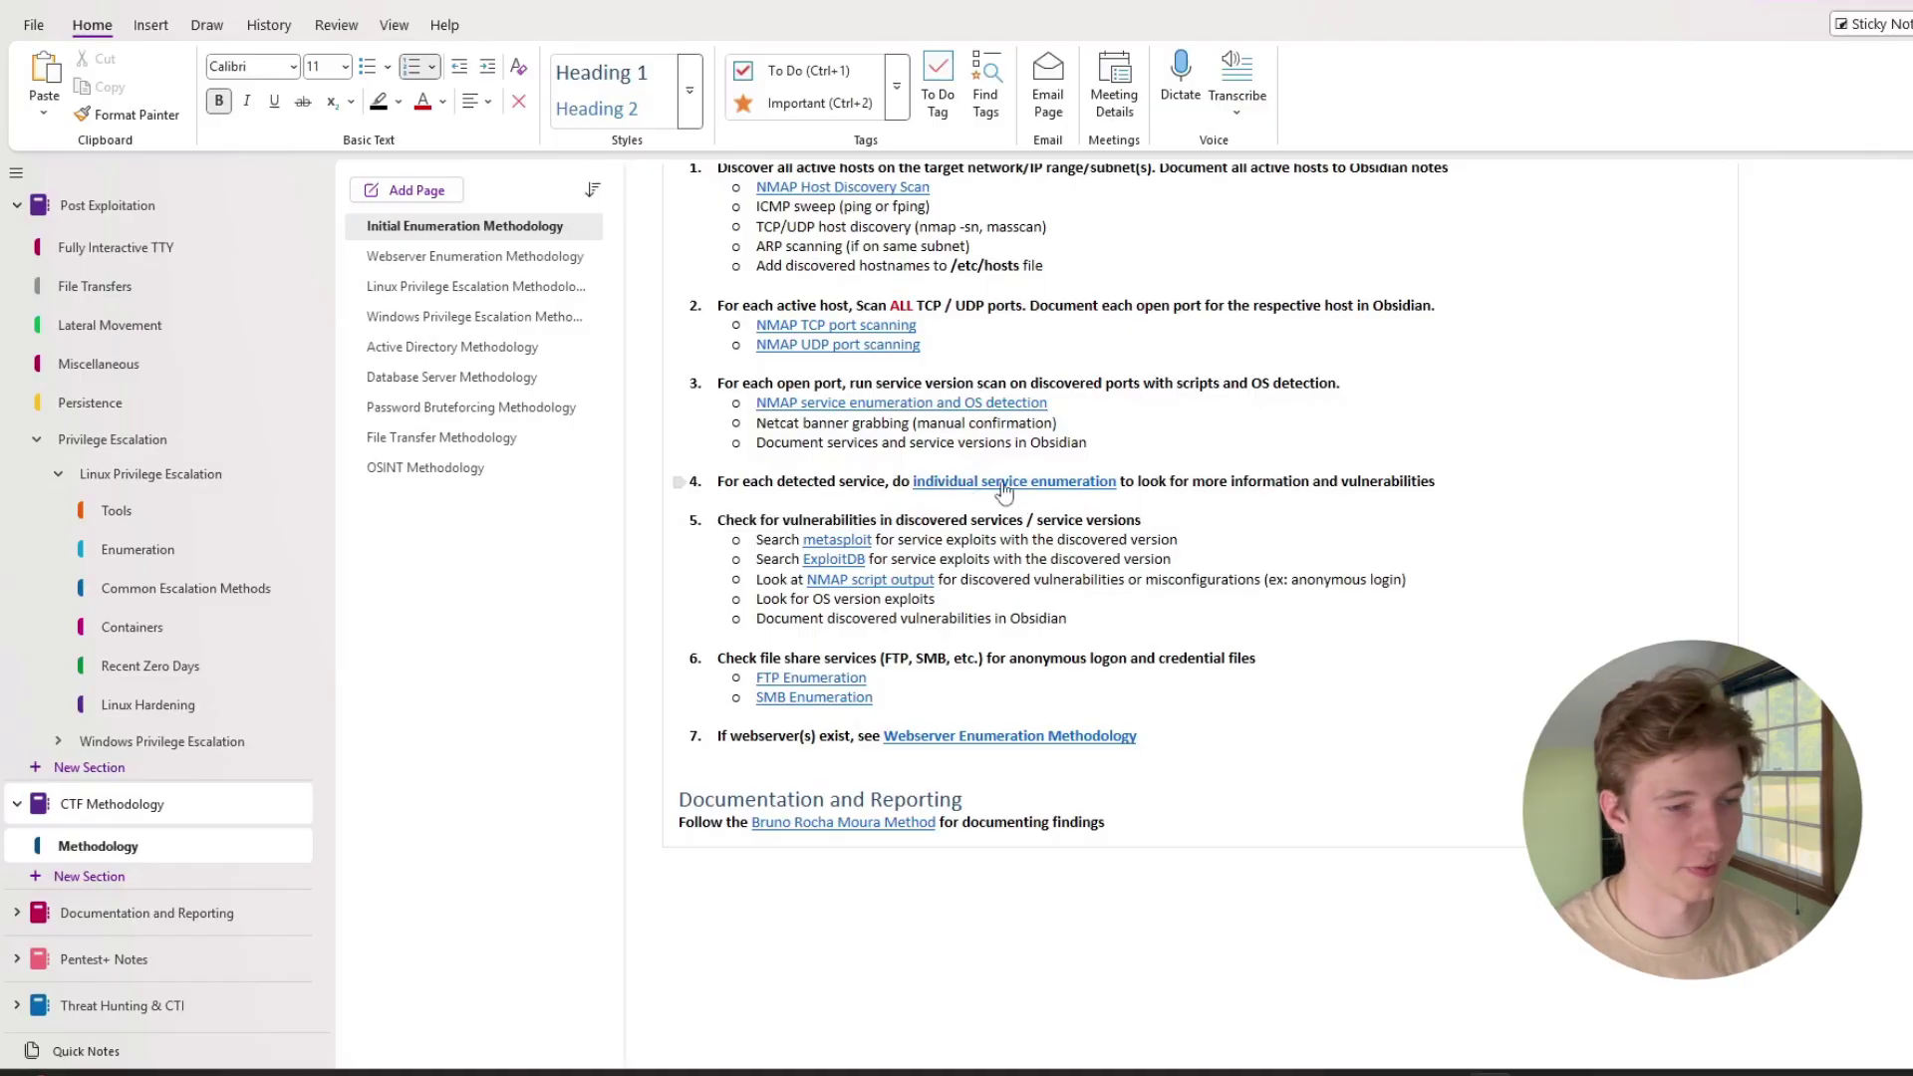
left_click(1092, 488)
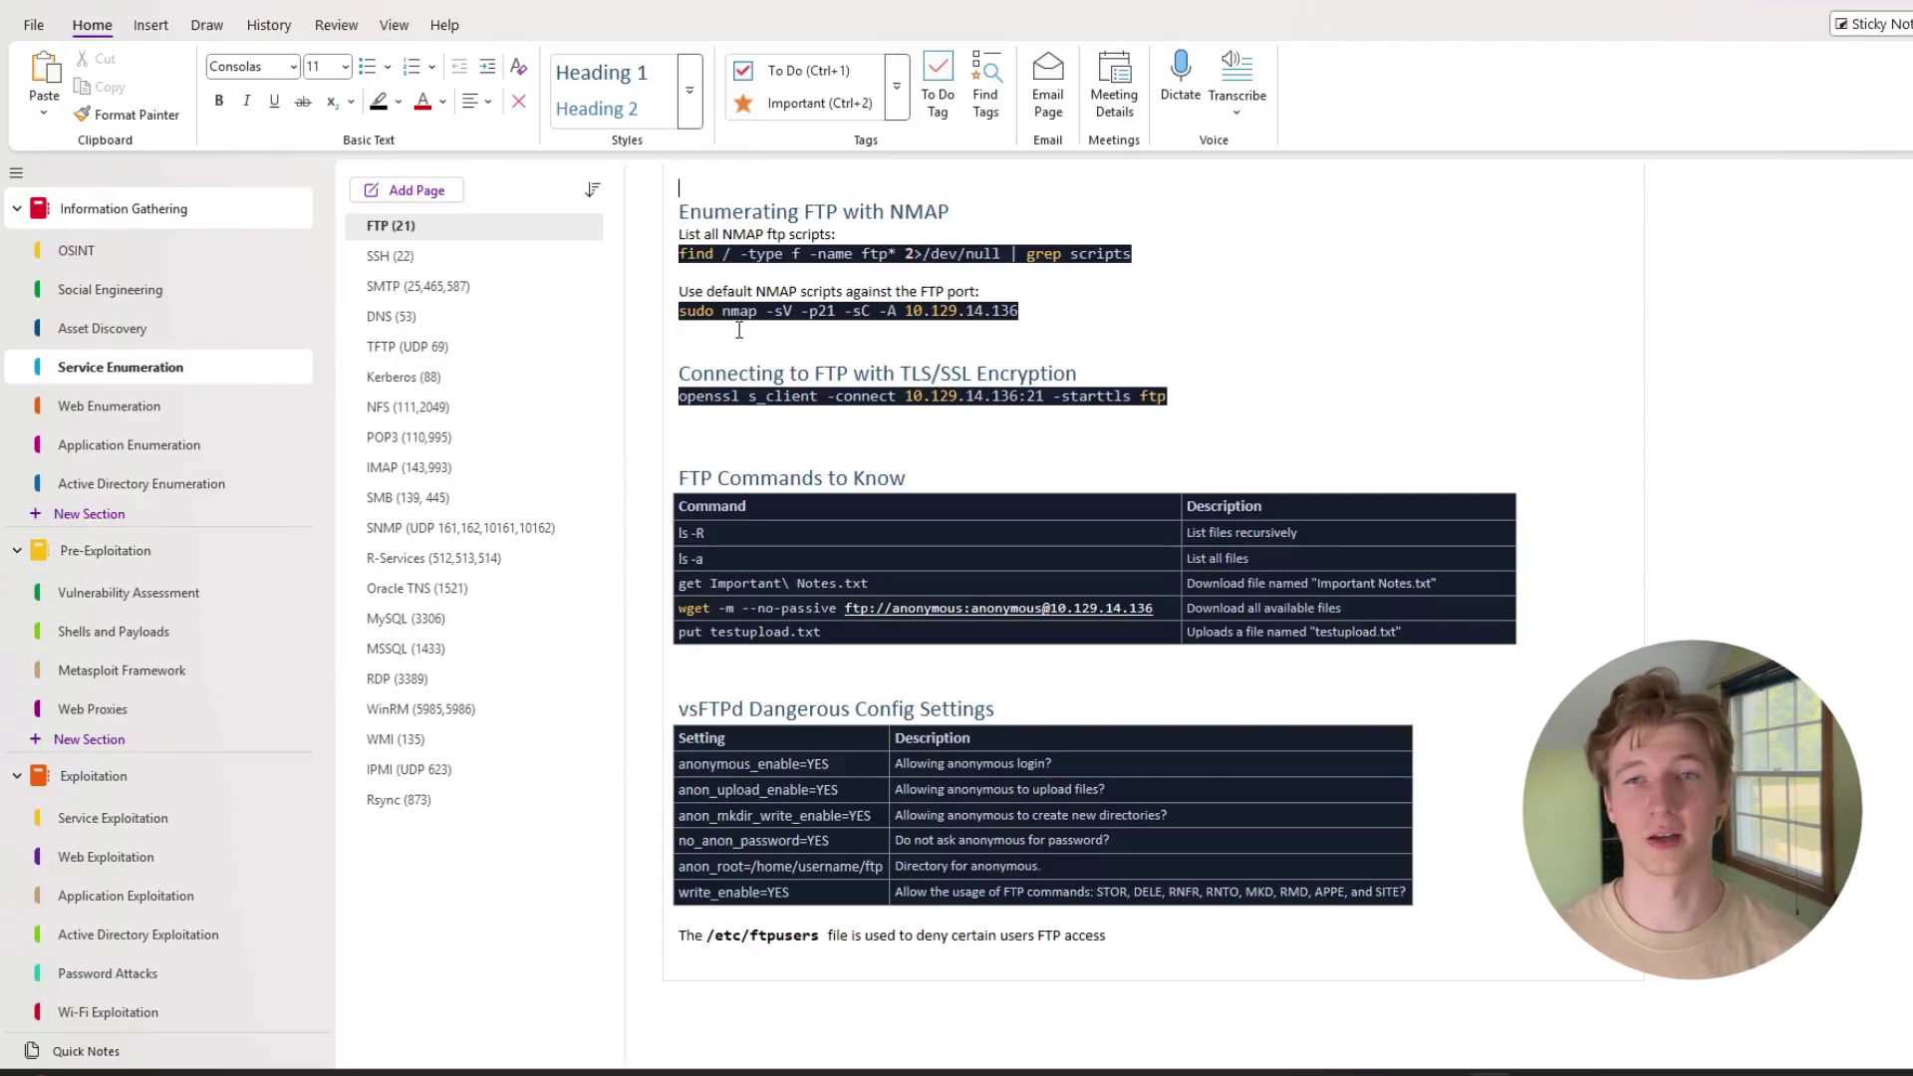
Step: Go back from FTP (21) to the Initial Enumeration Methodology page with Alt+Left
key("alt+Left")
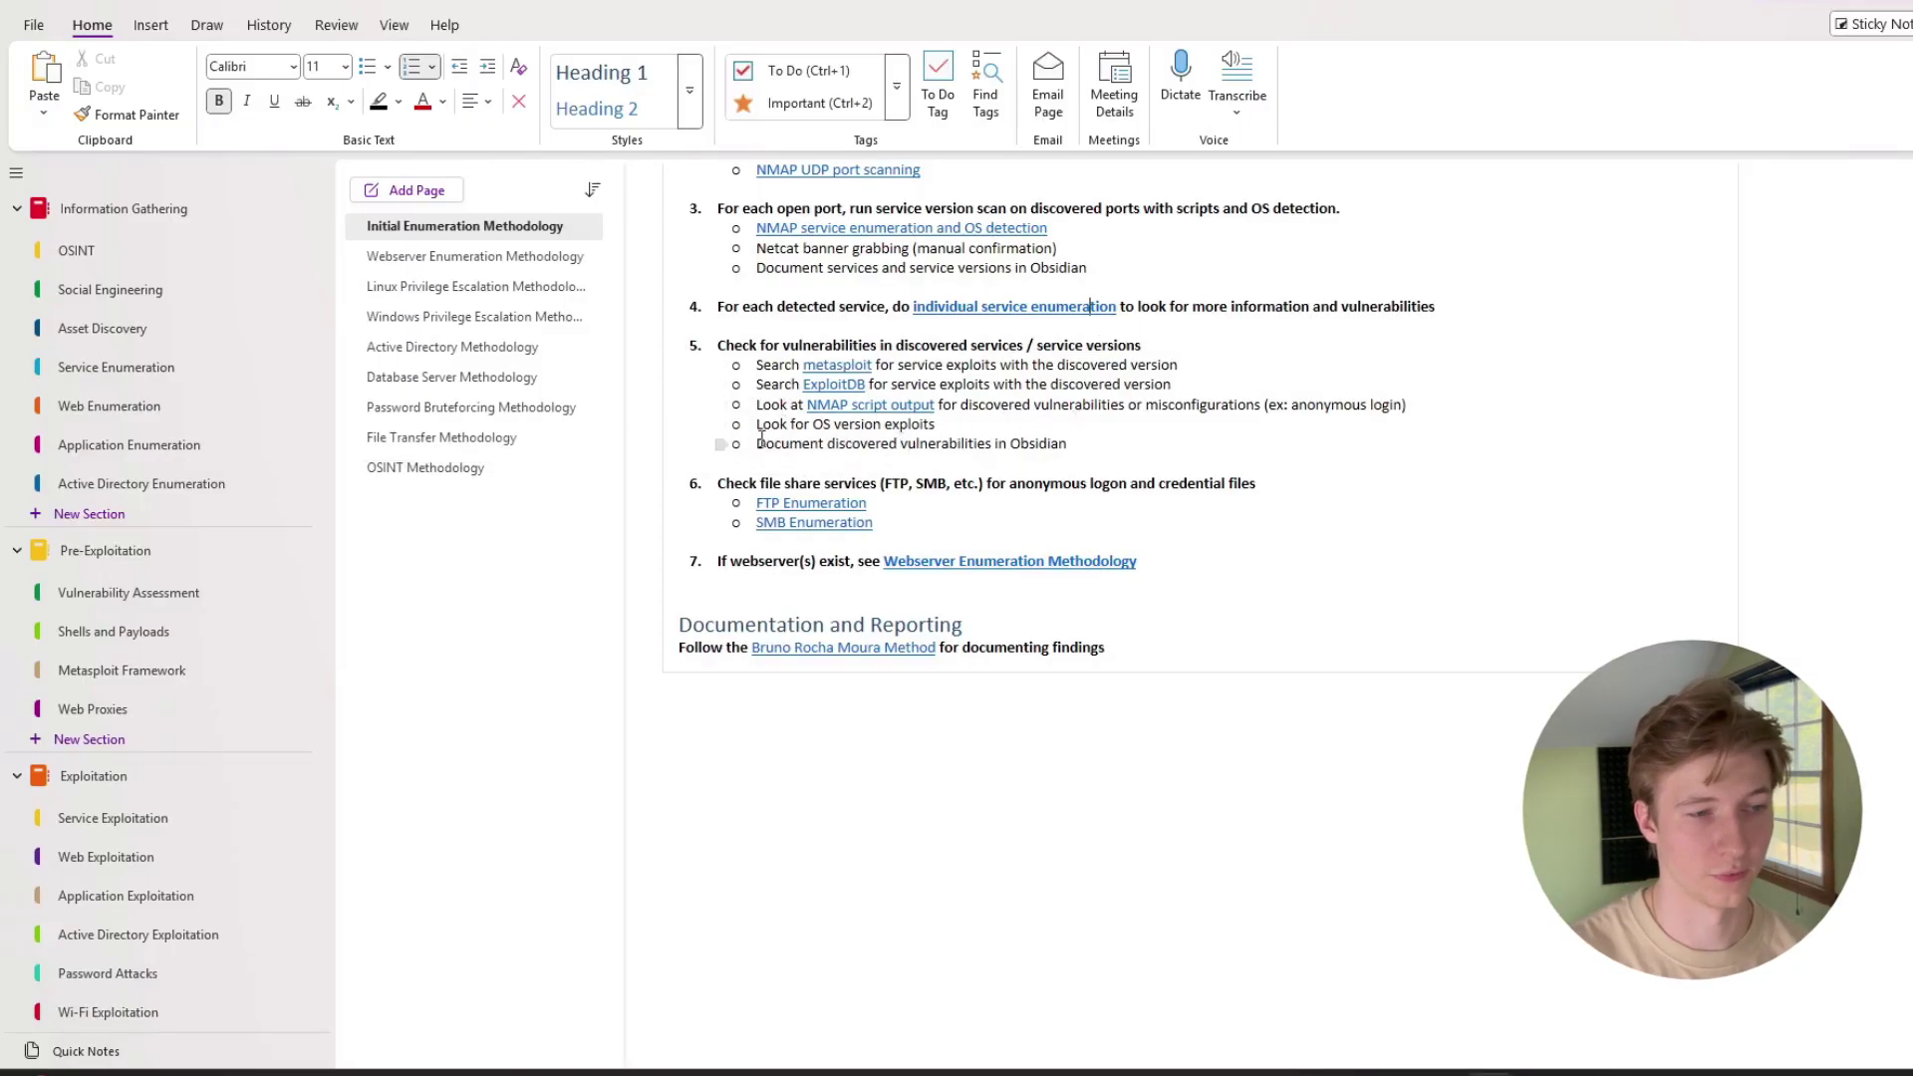
Step: Add a bullet after 'Look for OS version exploits' to Google '<Service> <Version> Exploit GitHub'
left_click_drag(757, 424, 938, 425)
left_click(939, 425)
key("Return")
type("Search Google for \"<Service> <Version> Exploit GitHub\"")
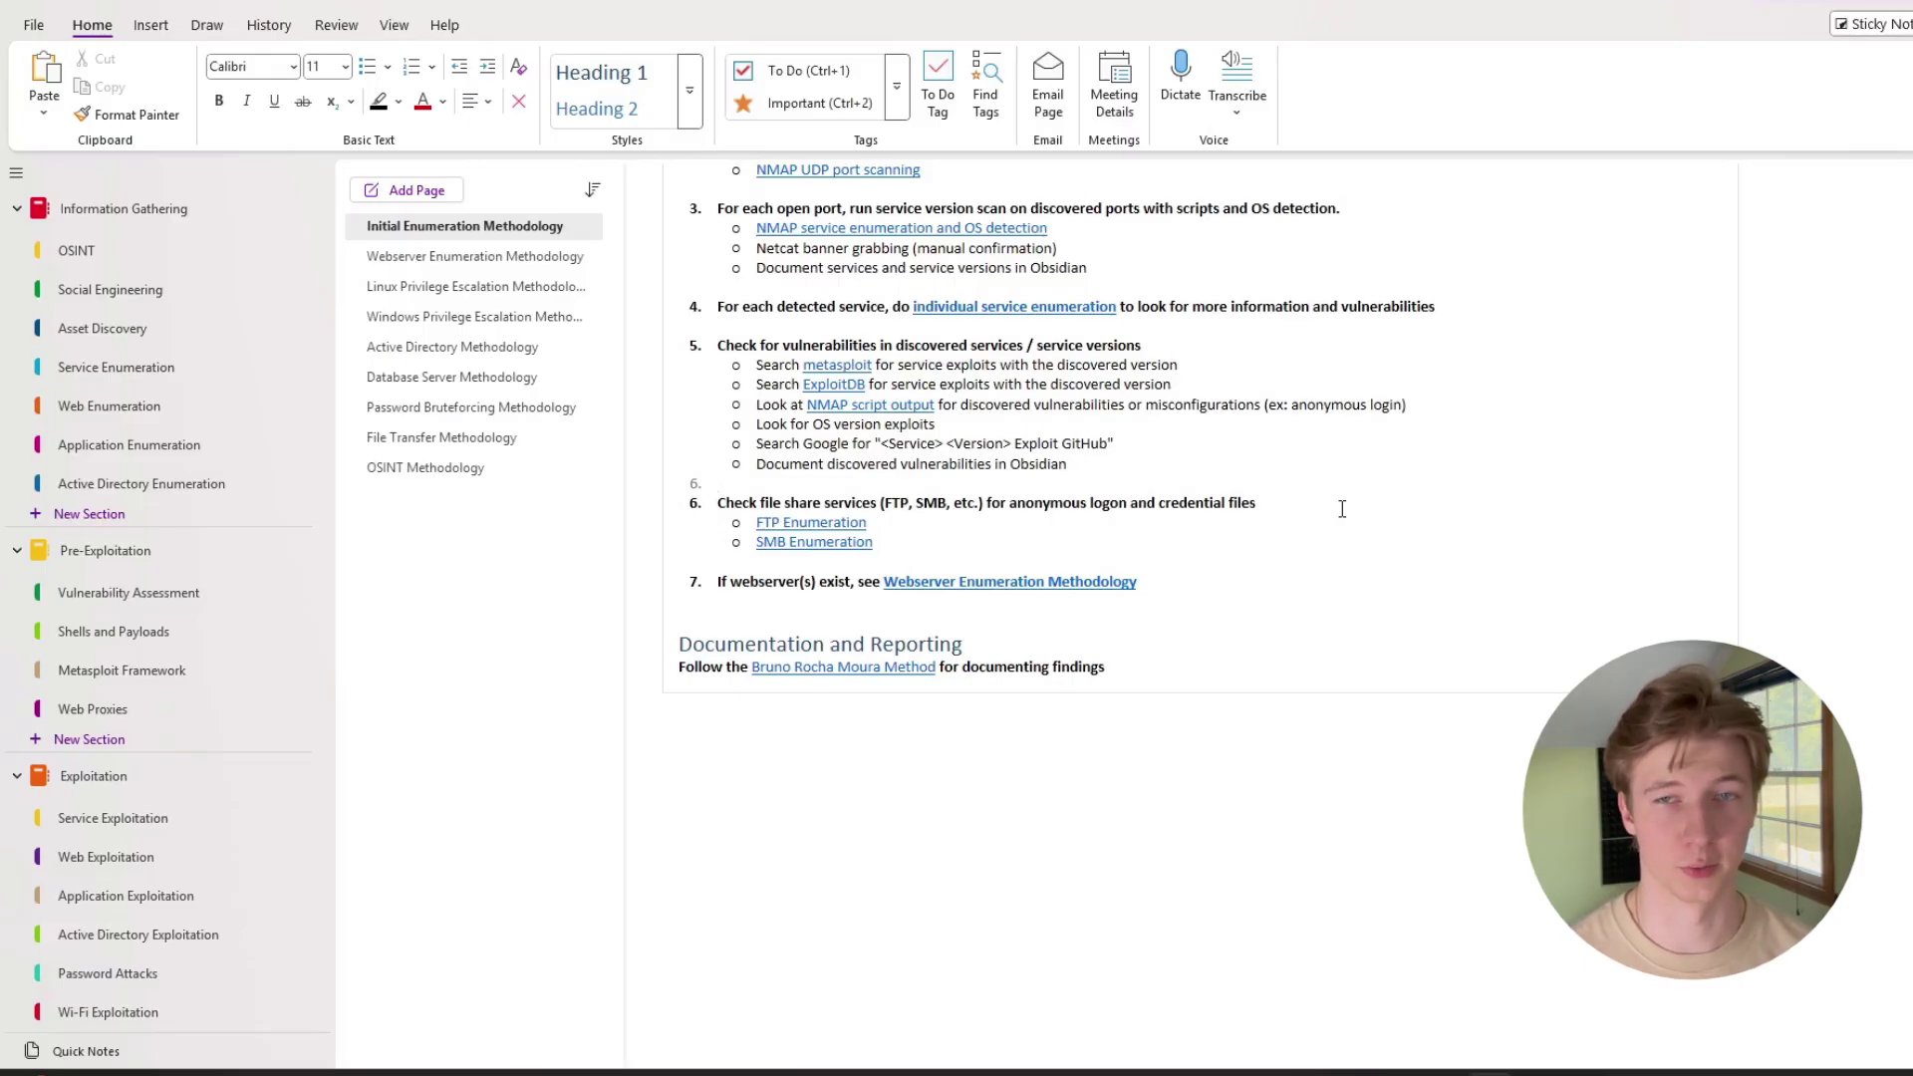
key("BackSpace")
scroll(982, 681, "up", 3)
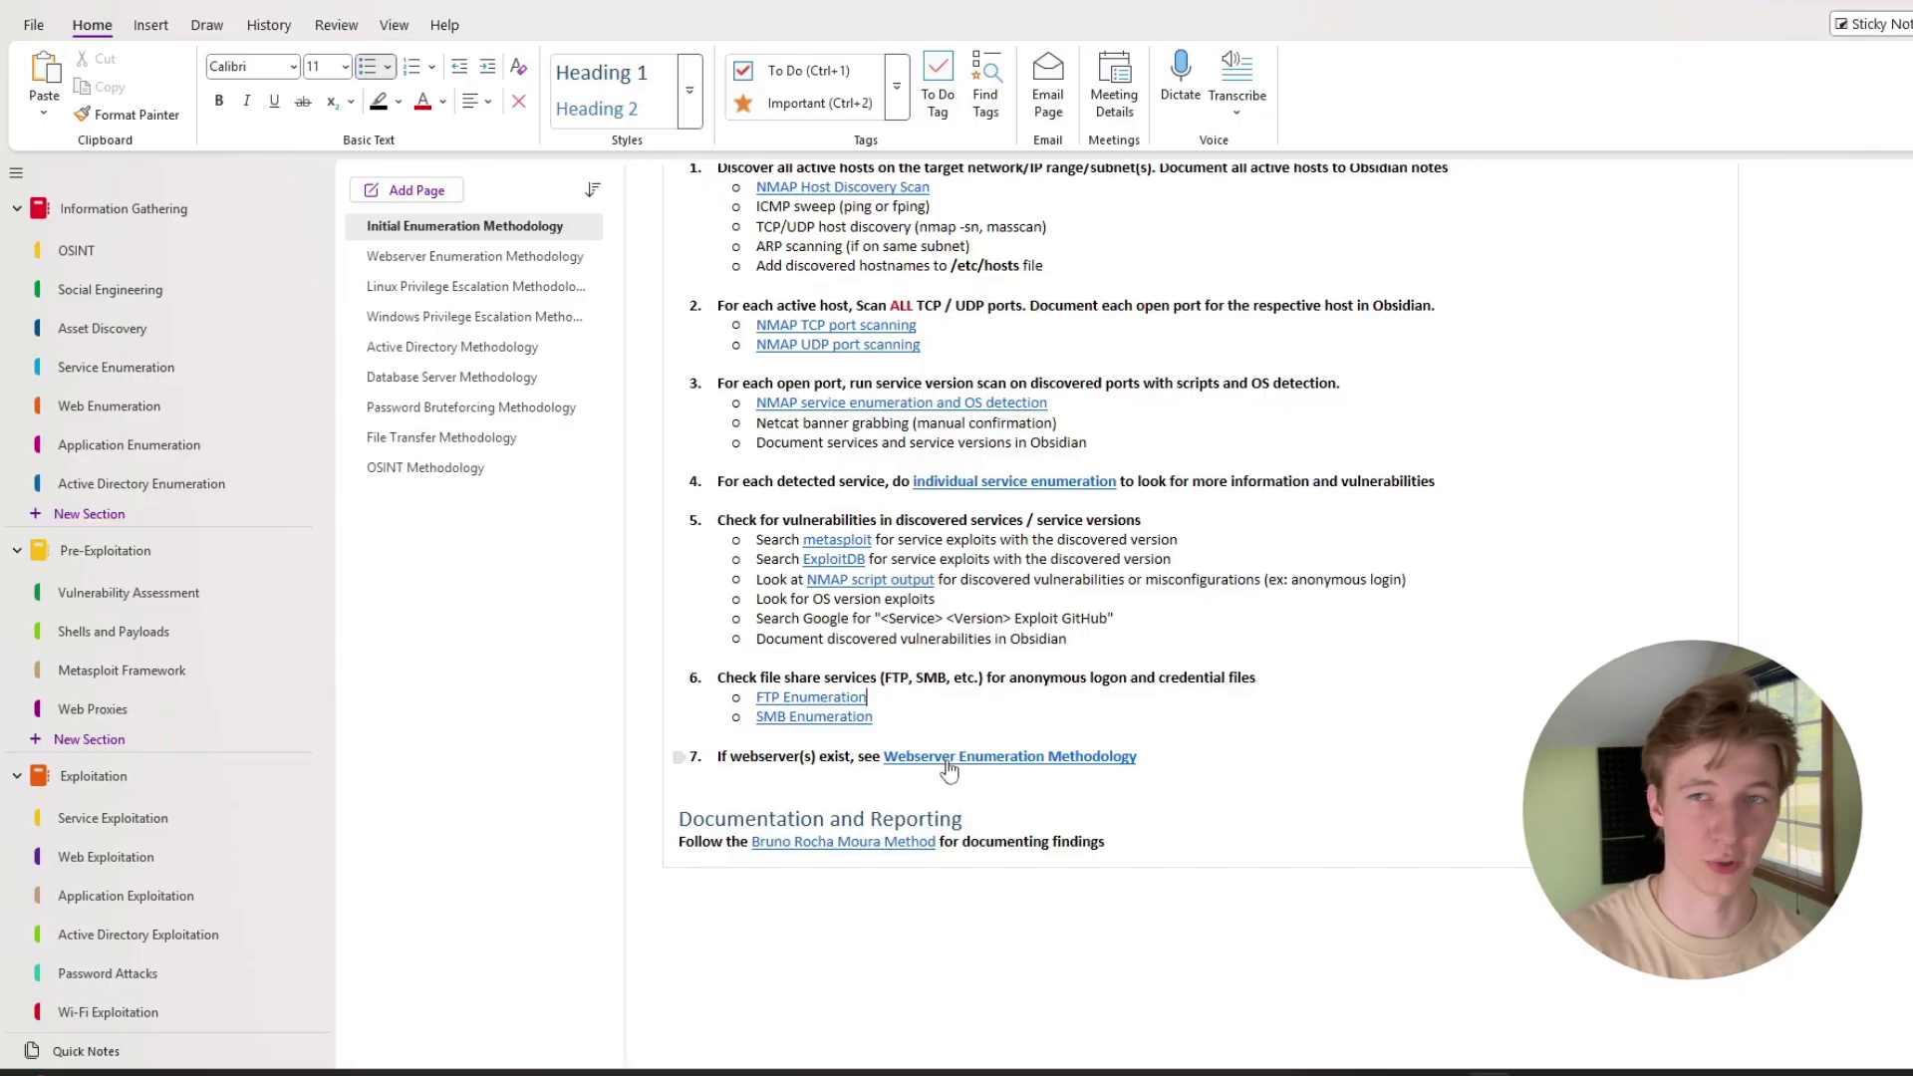
Step: Open Webserver Enumeration Methodology and scroll through its robots.txt, vhost, crawling and CMS steps
left_click(991, 757)
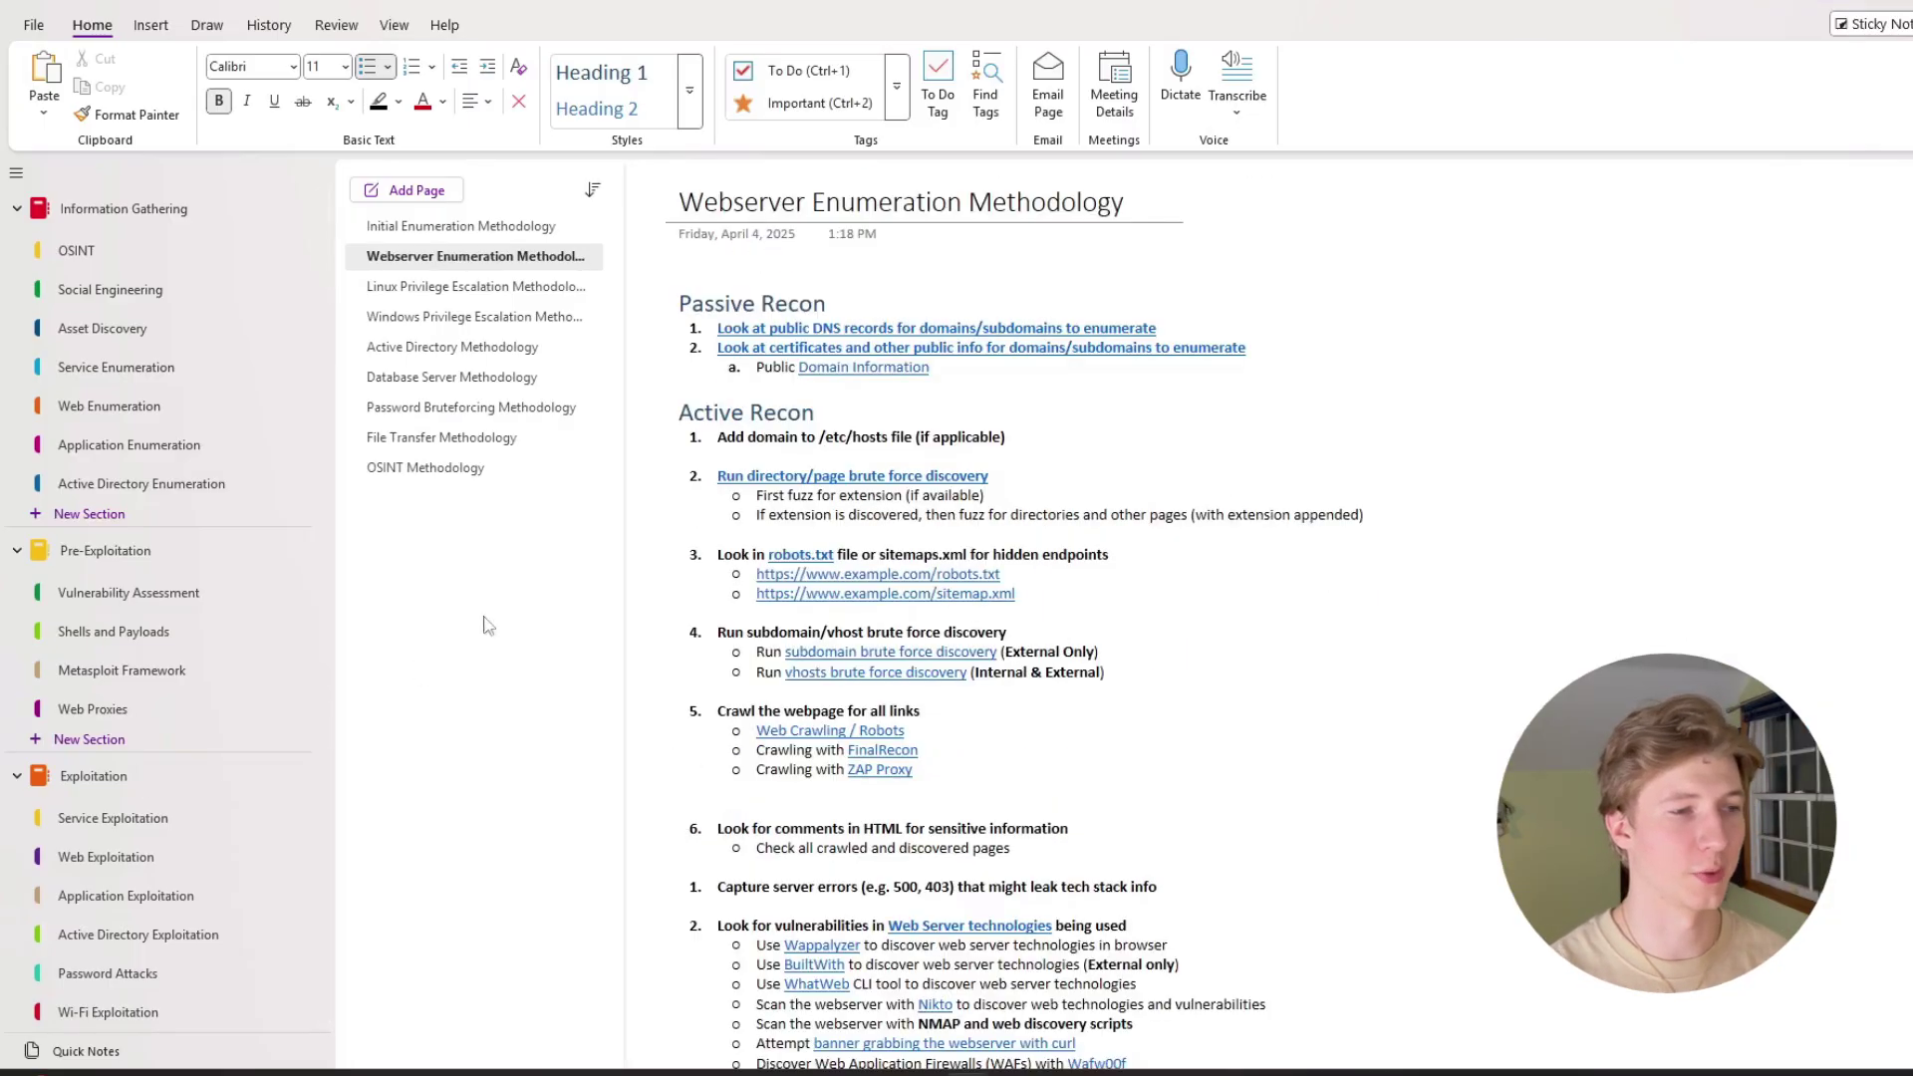
scroll(1156, 349, "down", 2)
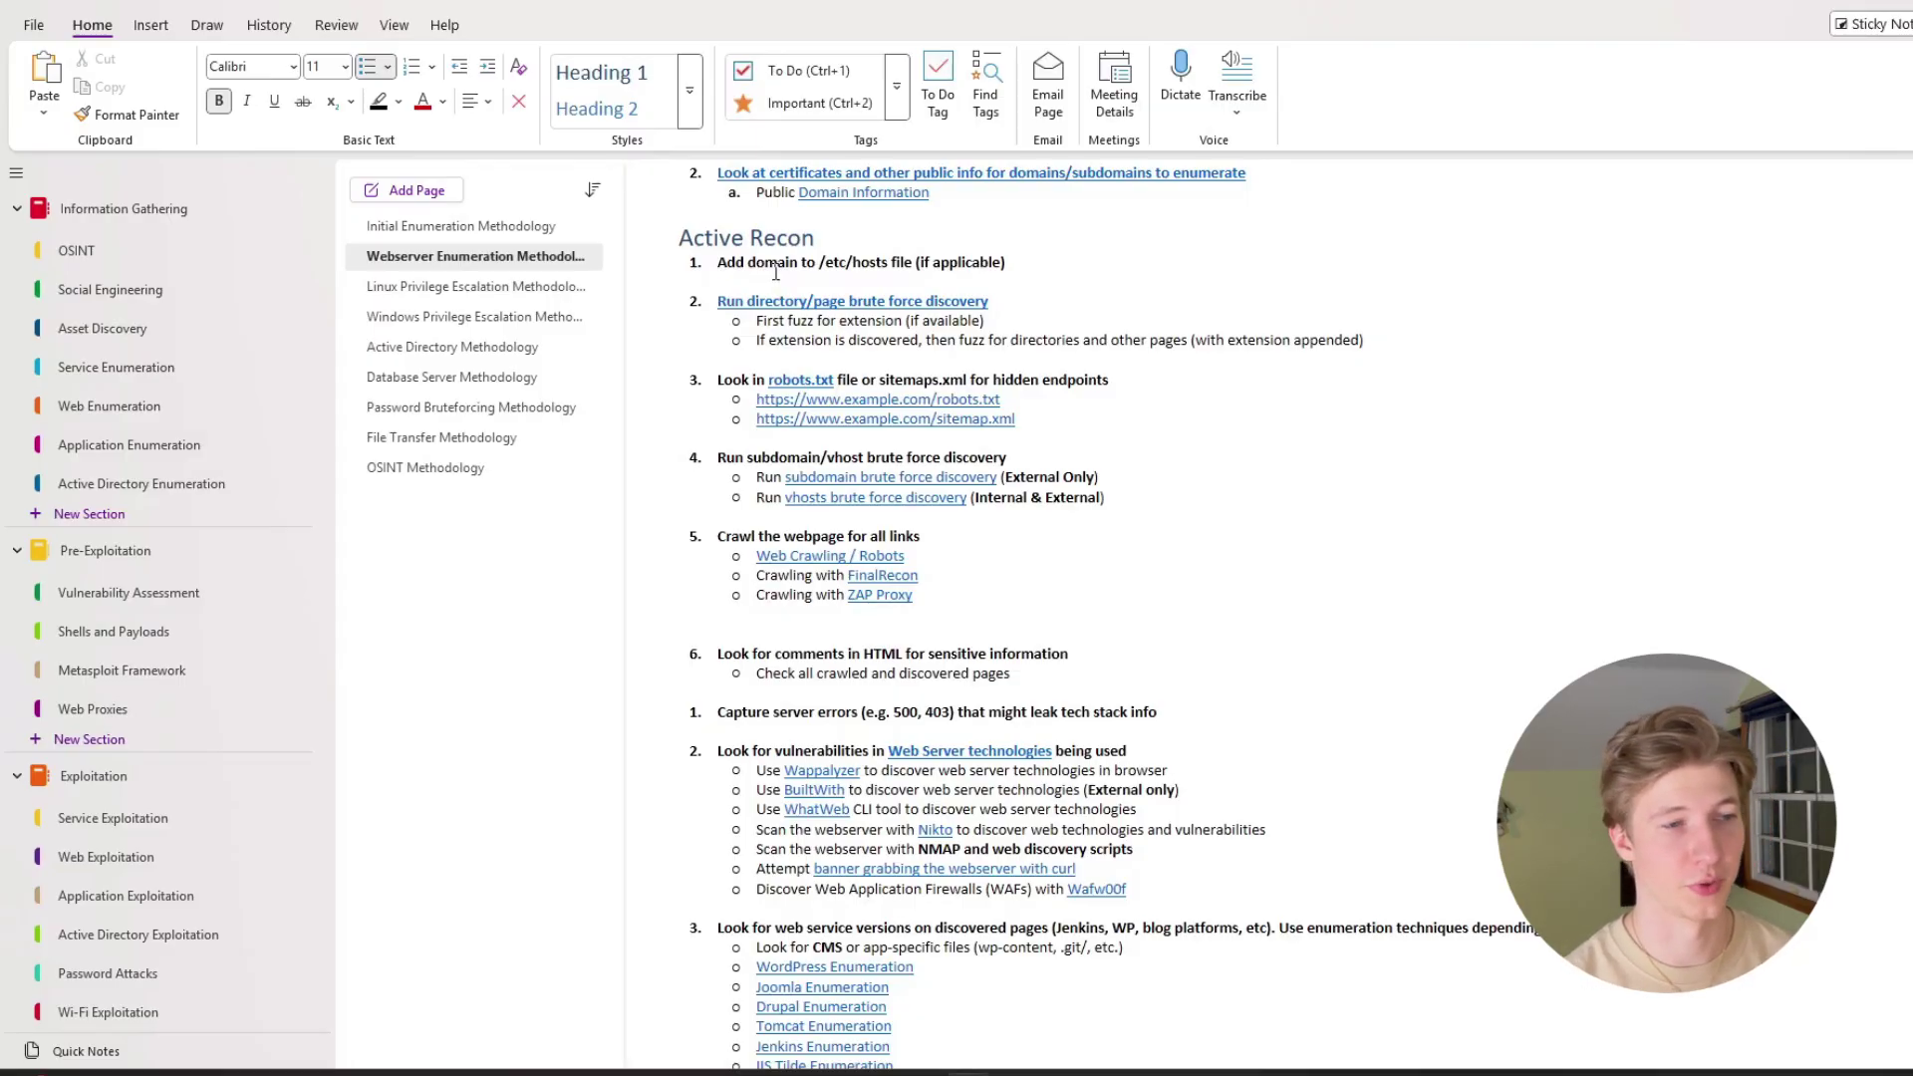
scroll(775, 272, "down", 3)
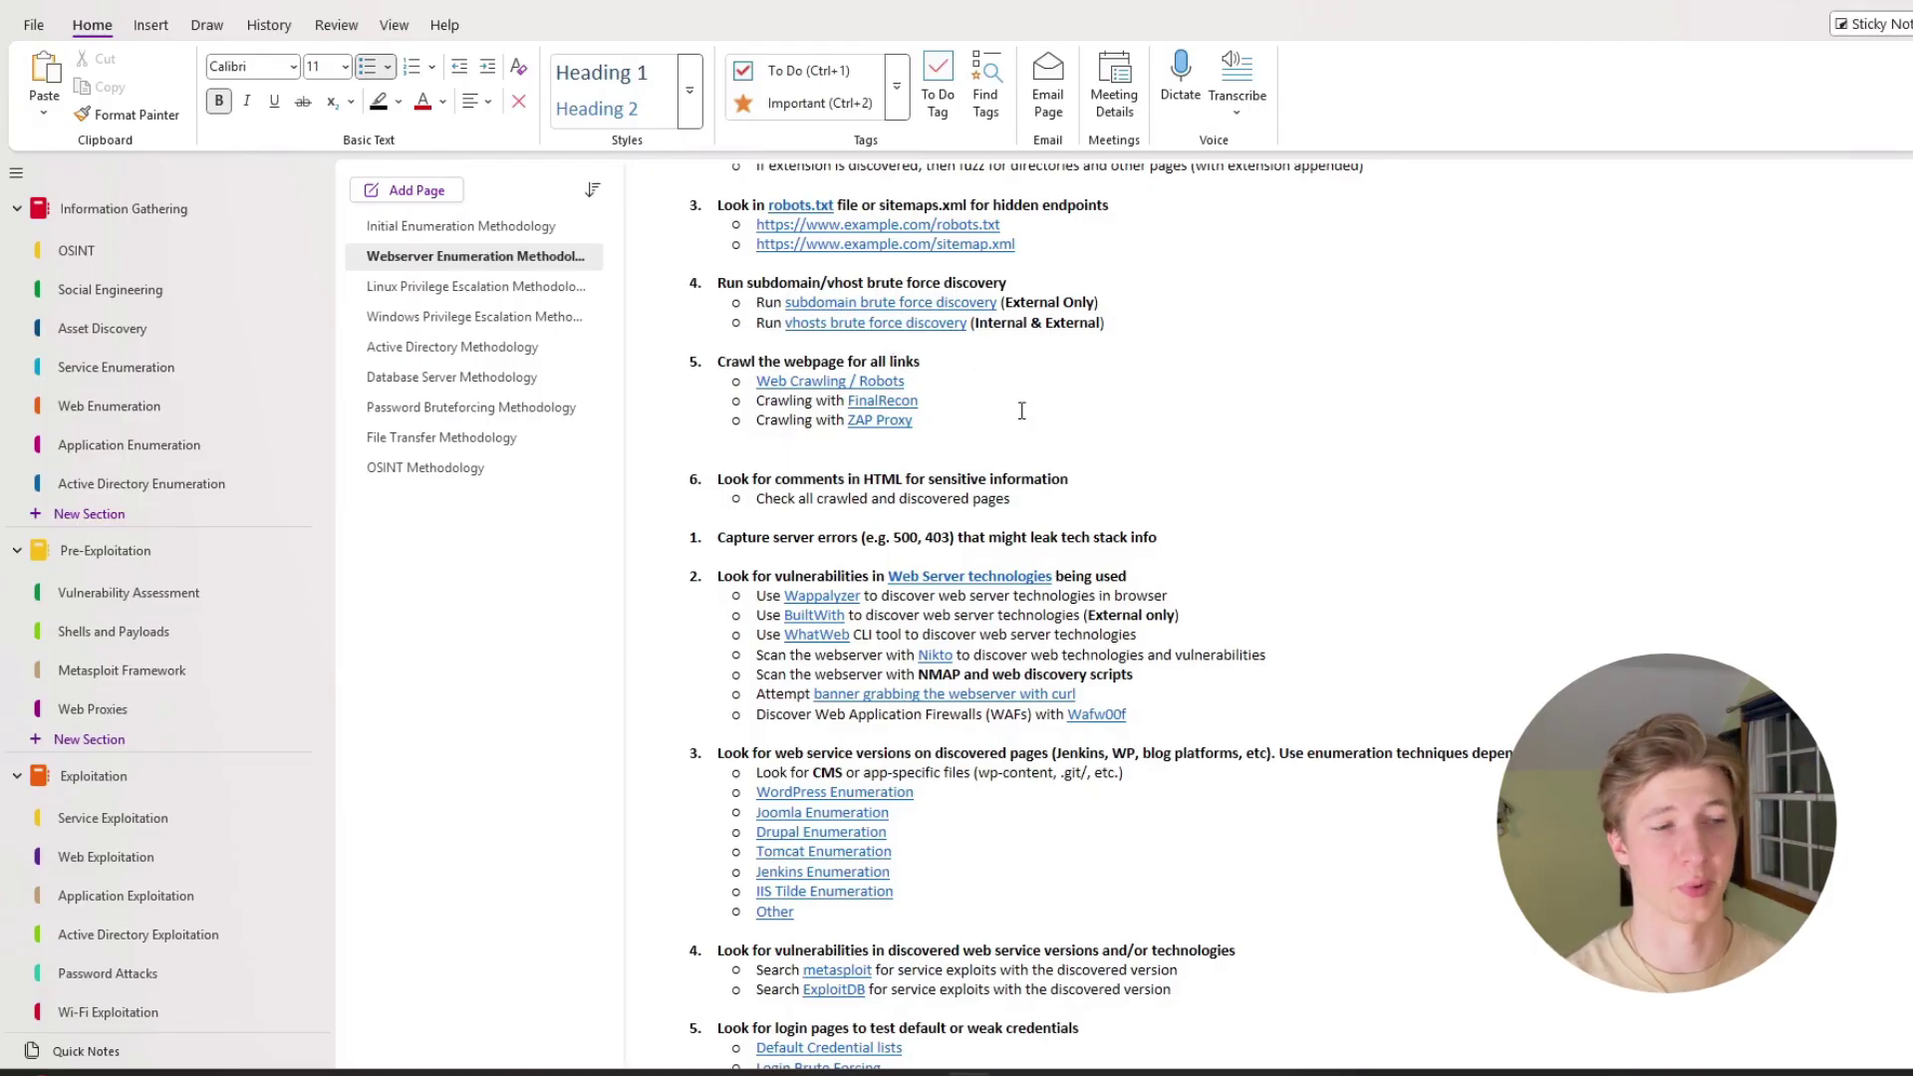
Step: Delete the blank line after item 5 so the Active Recon list numbers 1 to 14
key("Delete")
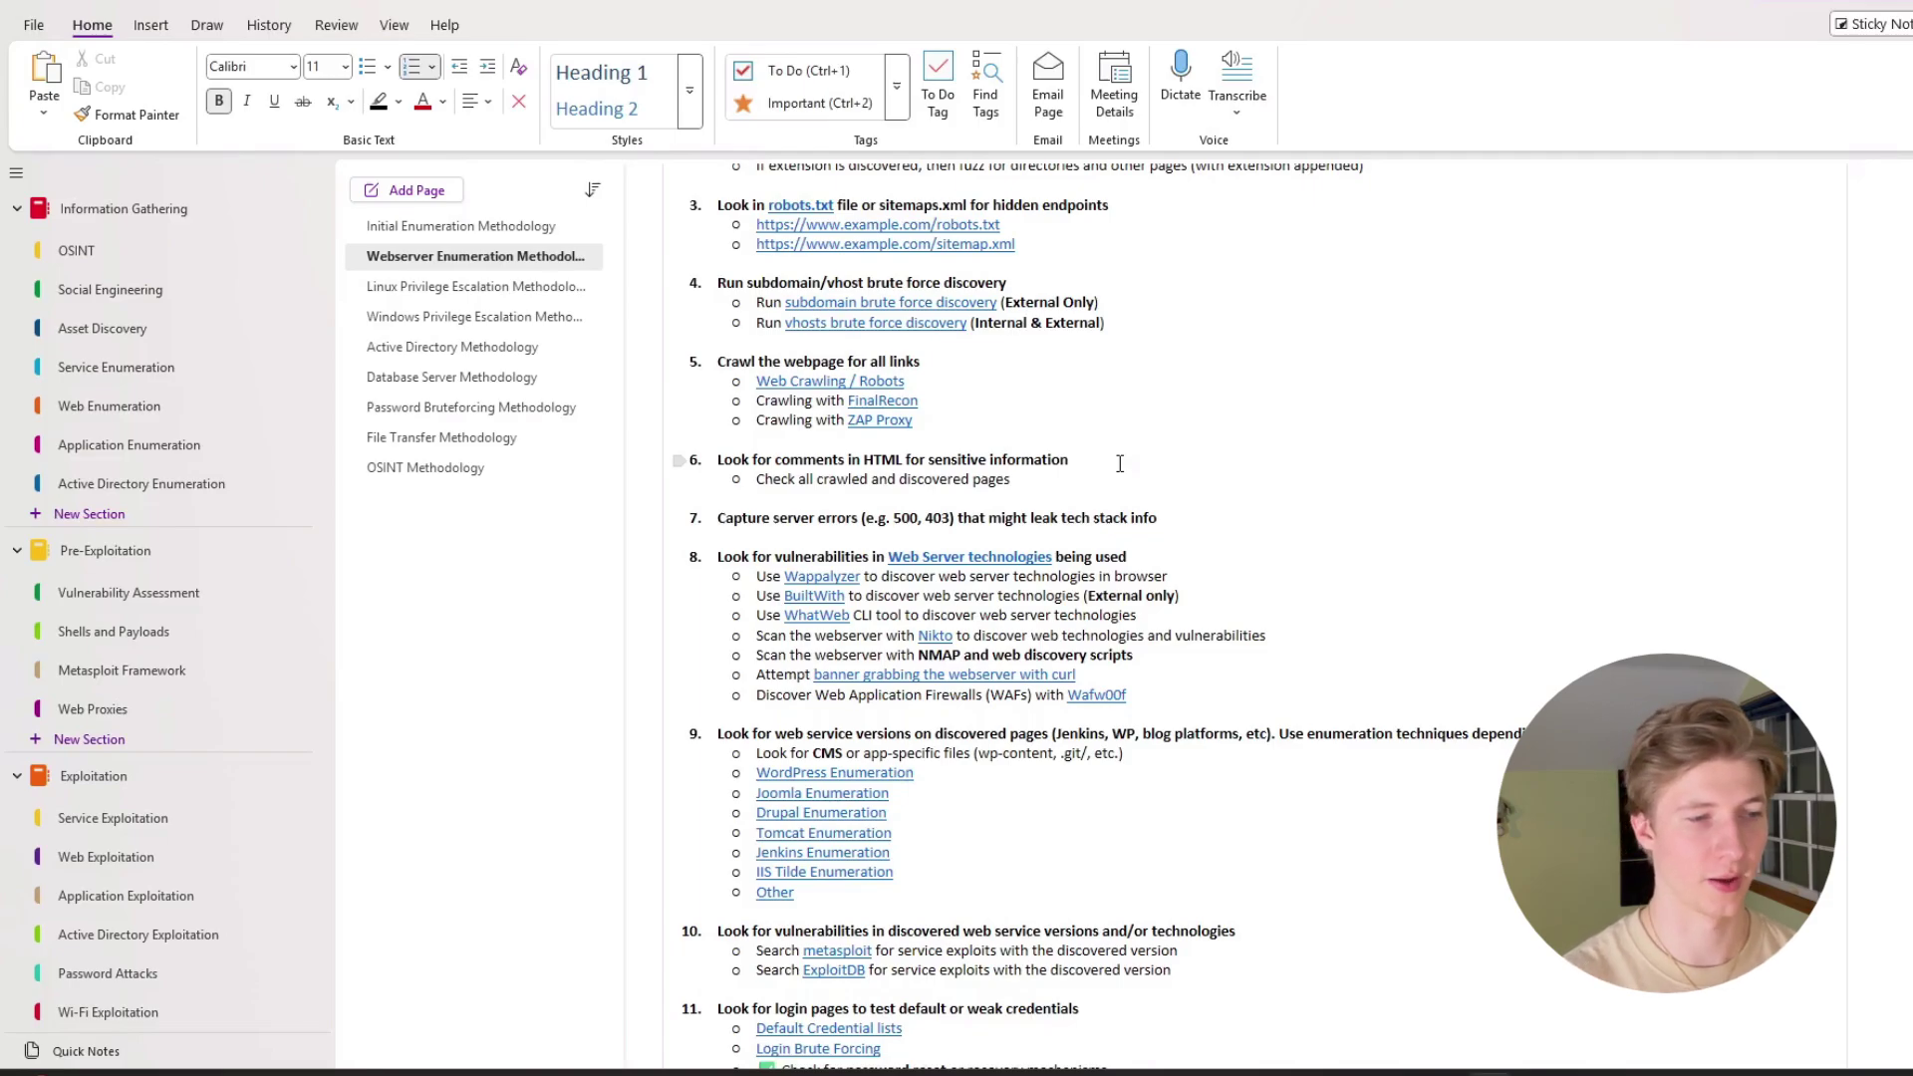
scroll(1120, 464, "down", 3)
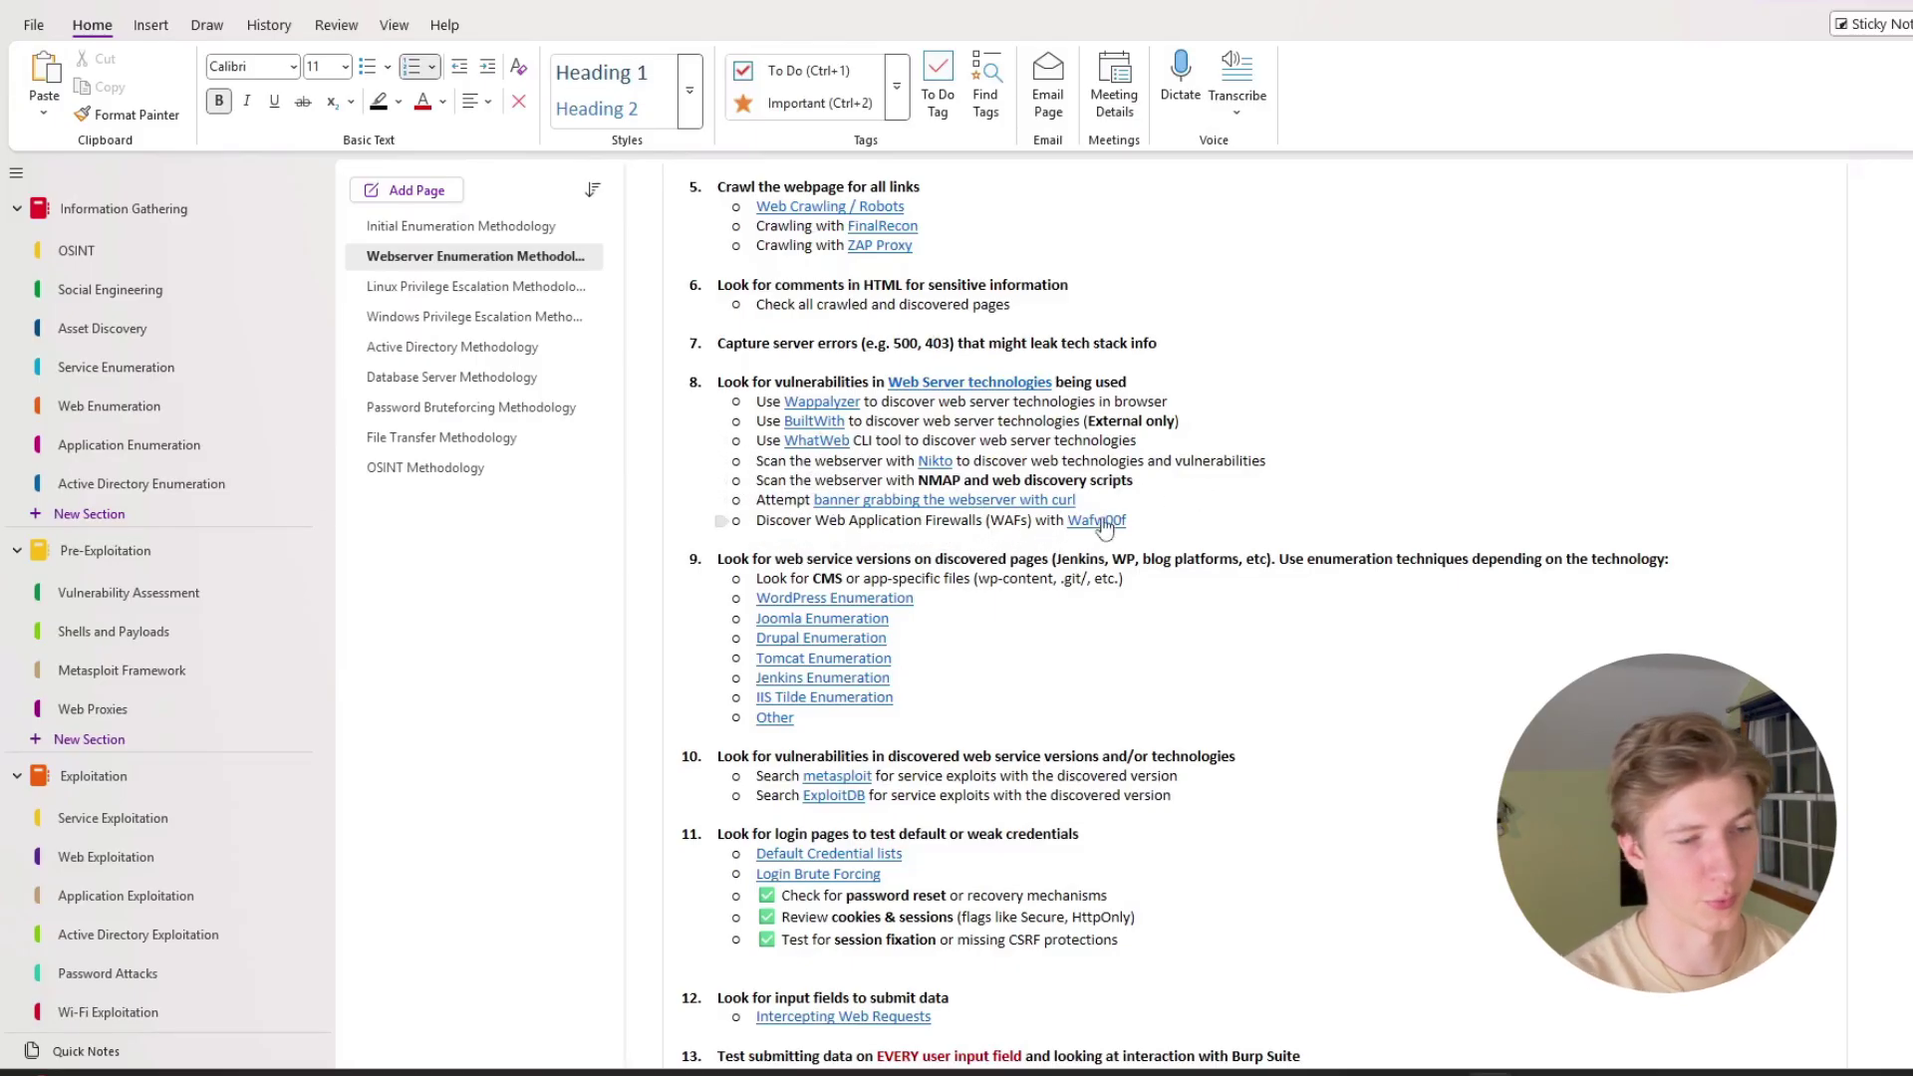
scroll(807, 294, "down", 3)
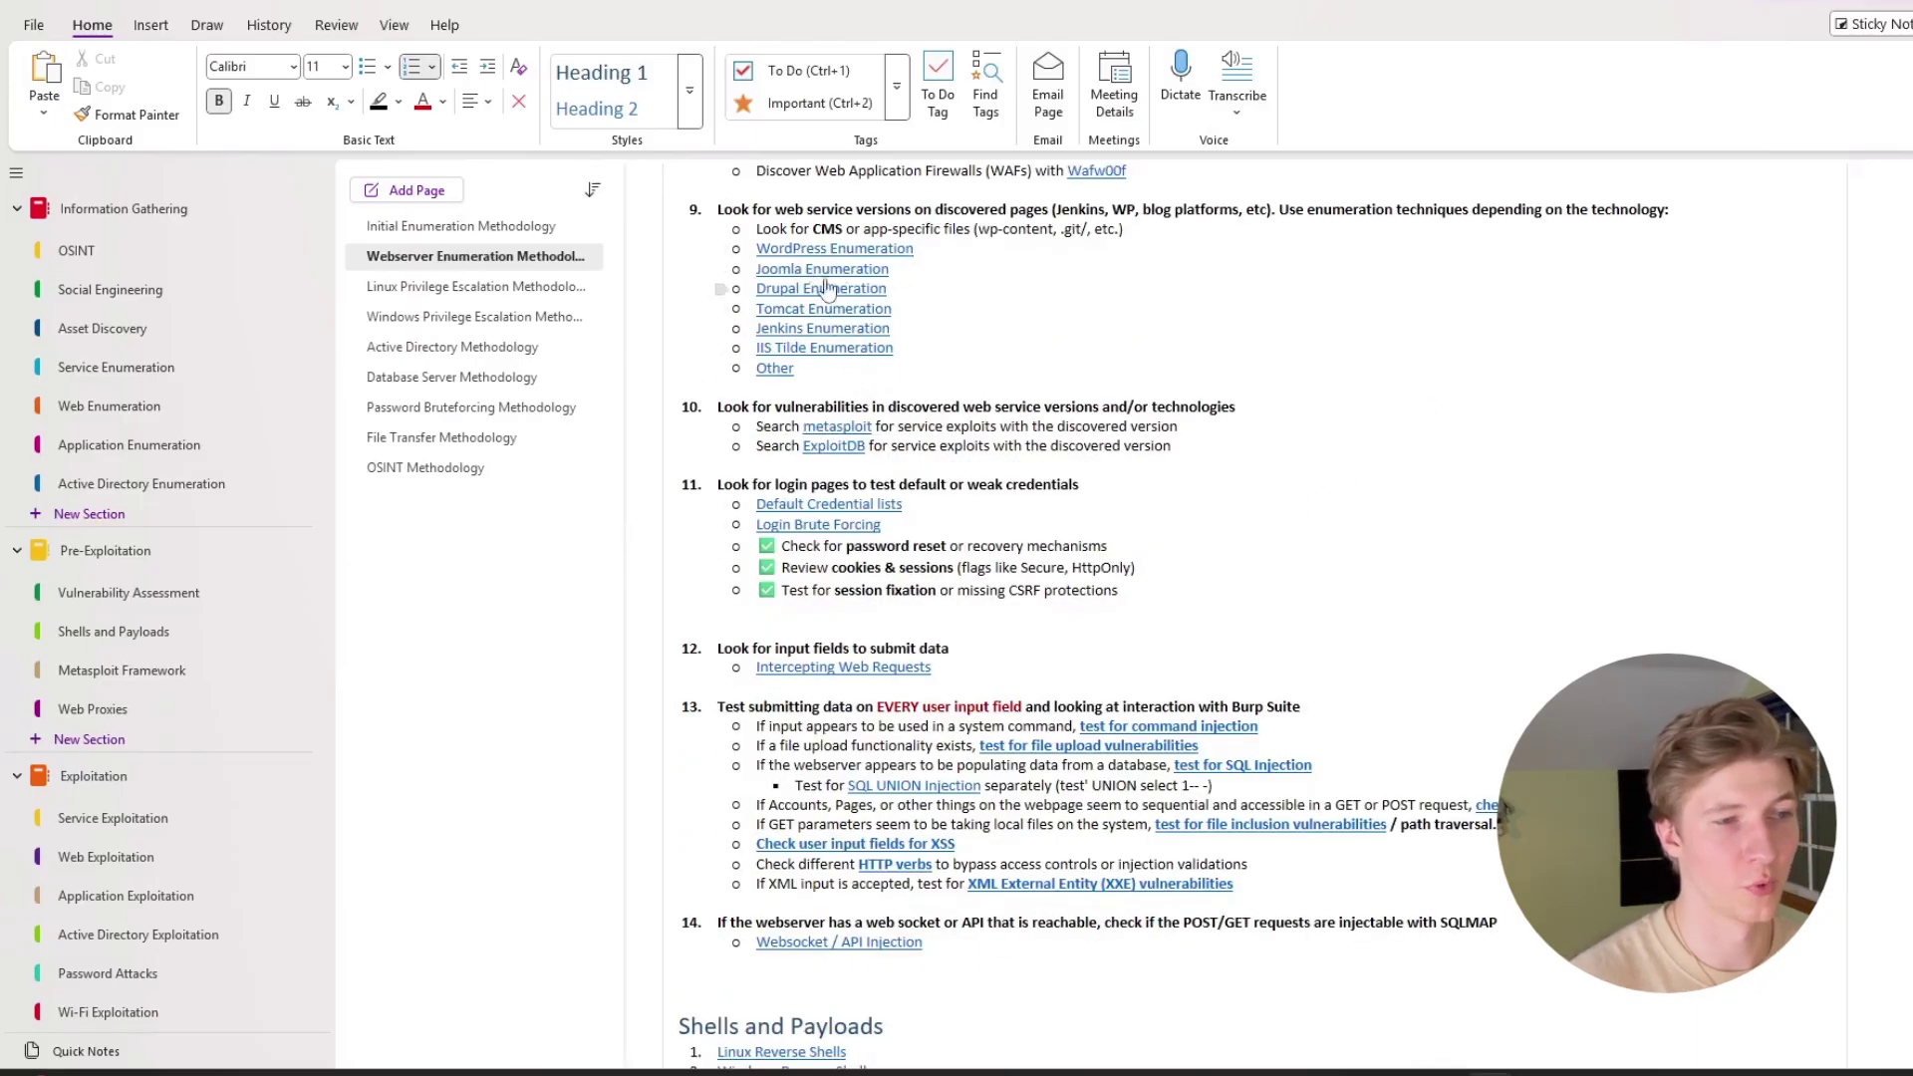
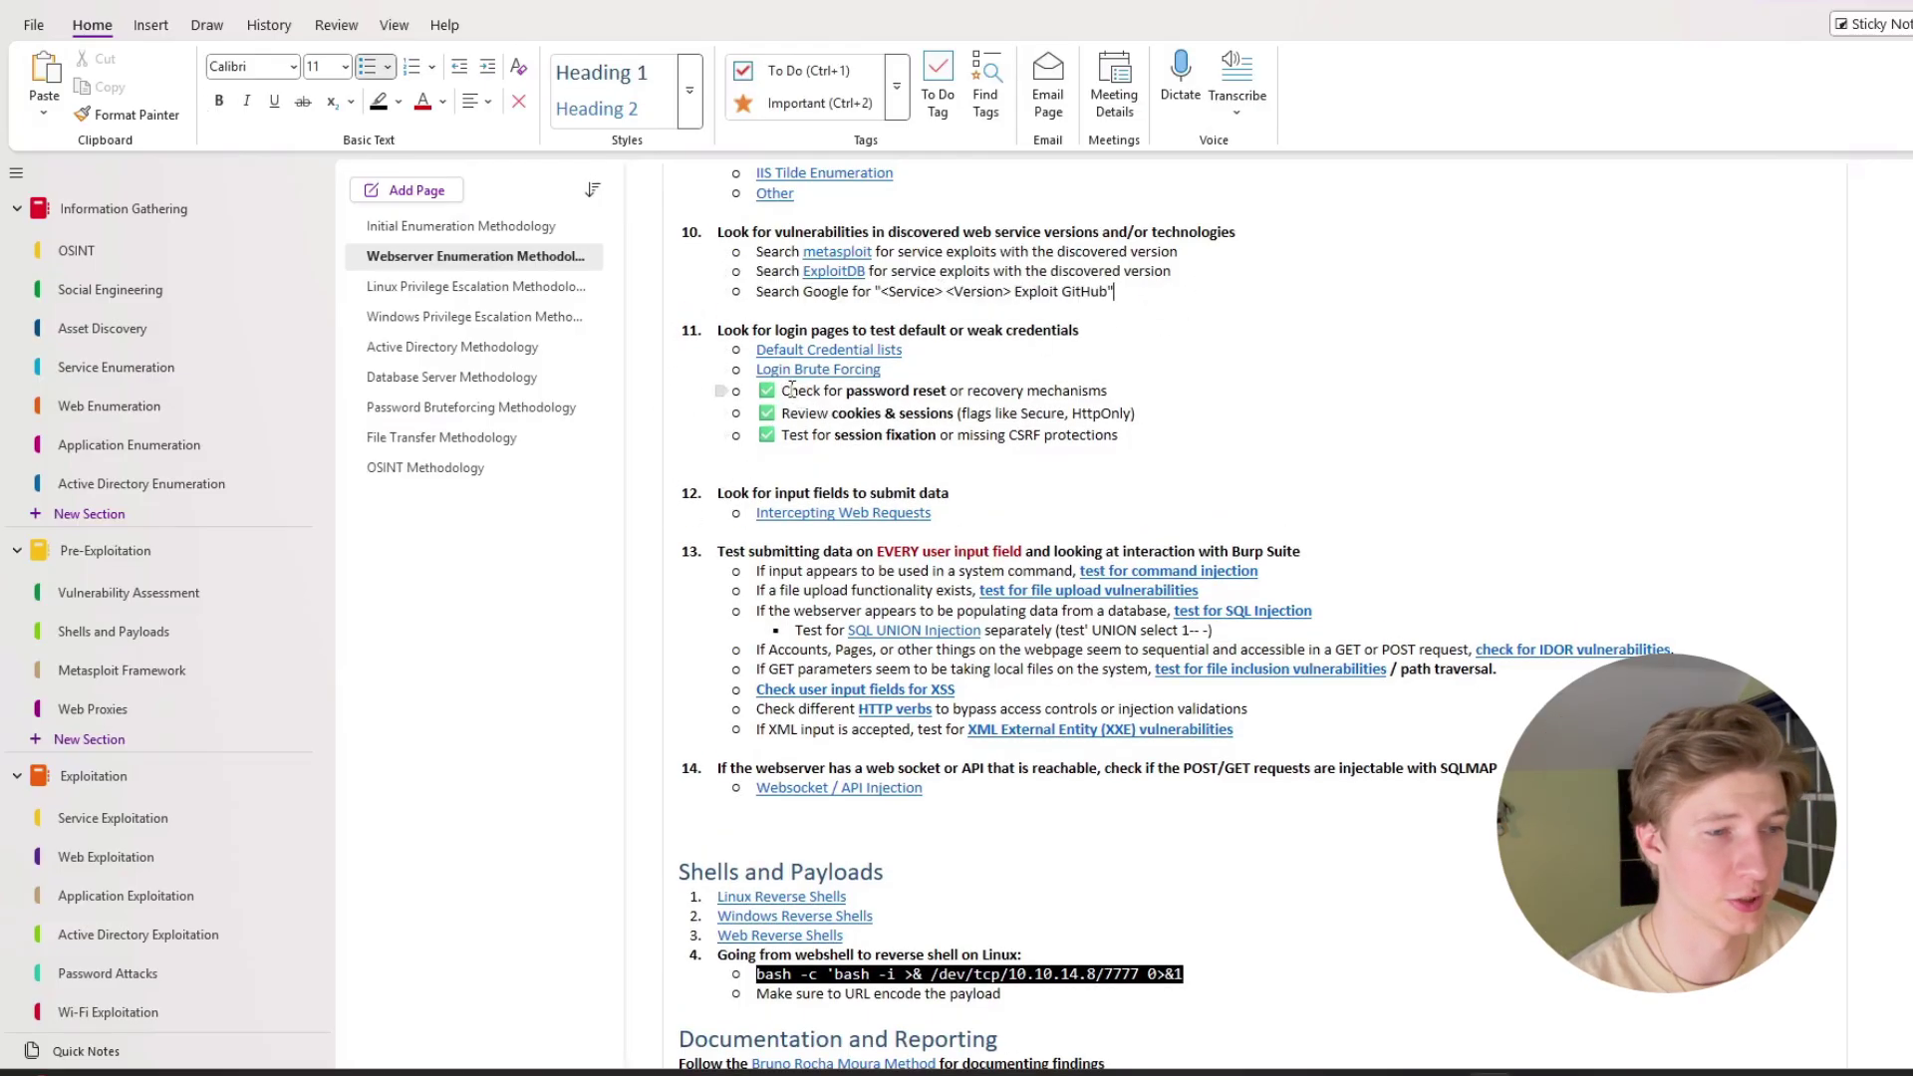
left_click(1094, 311)
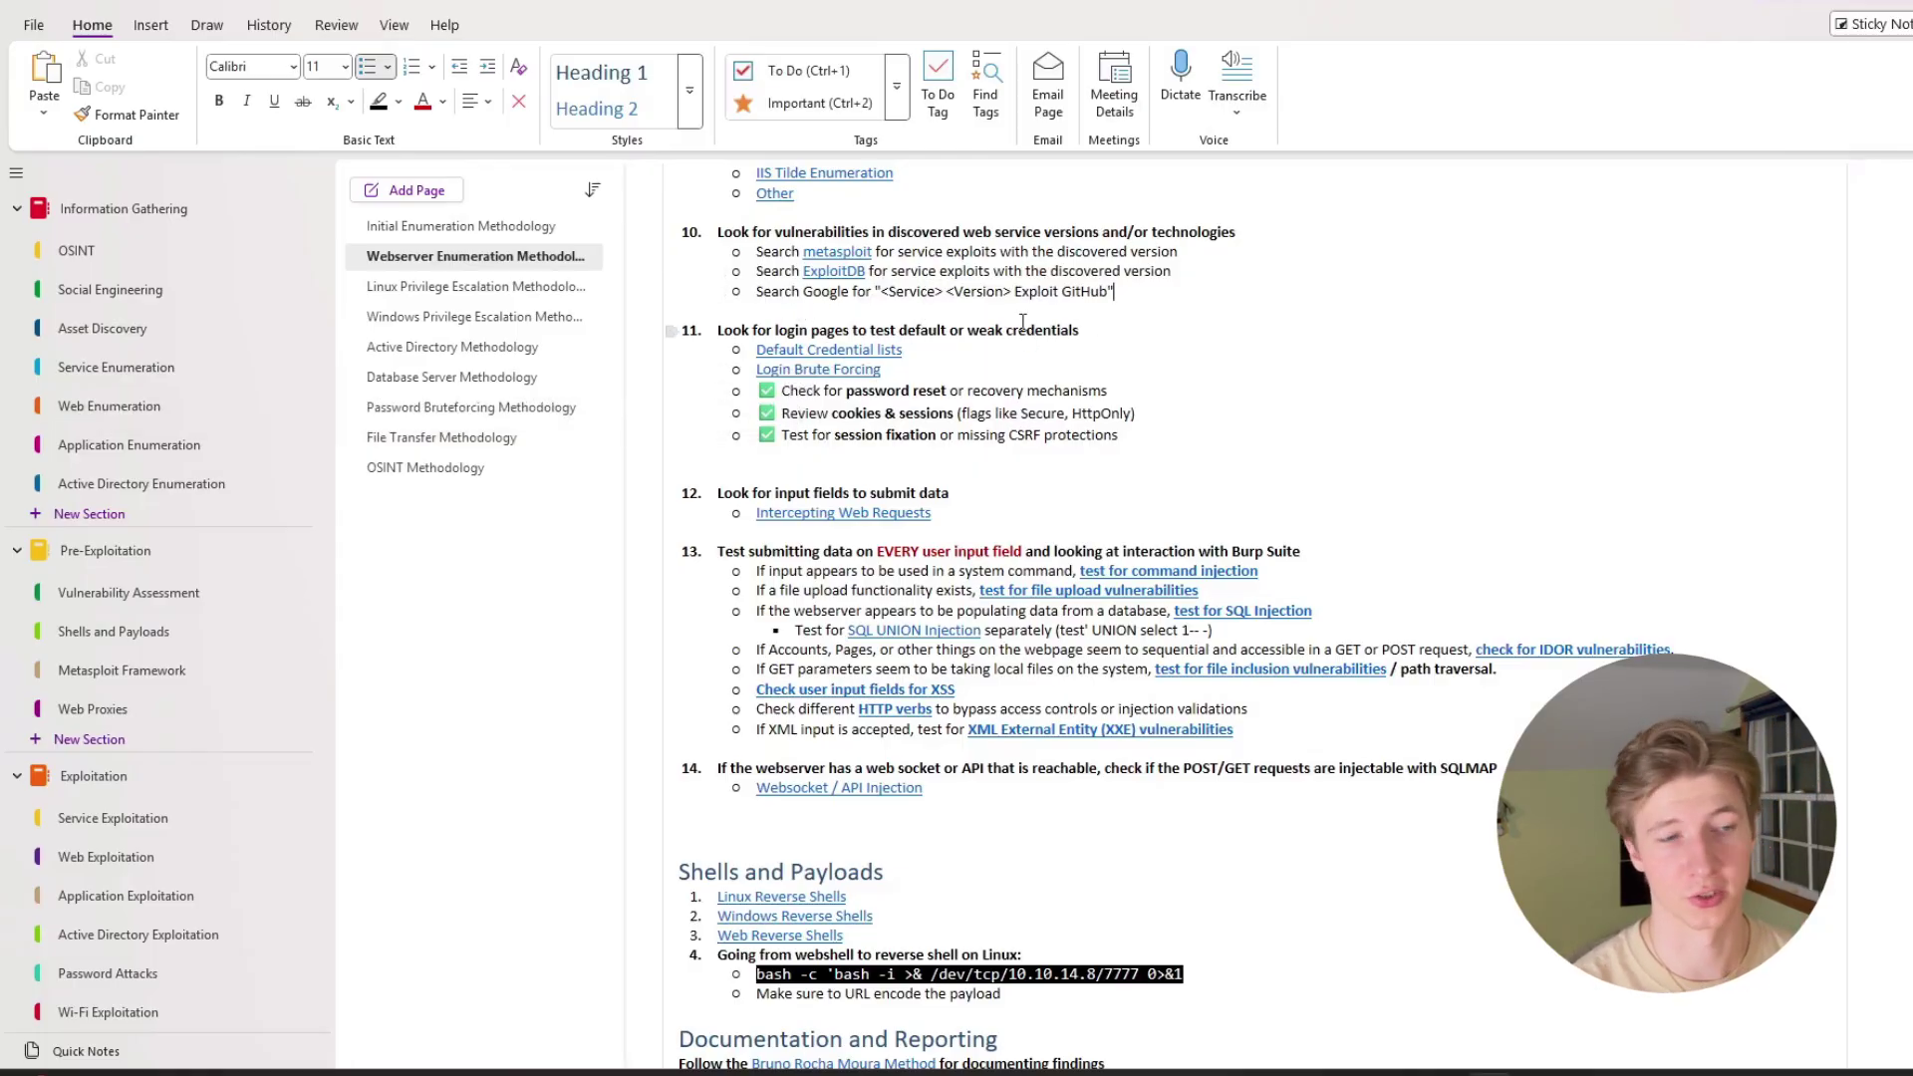
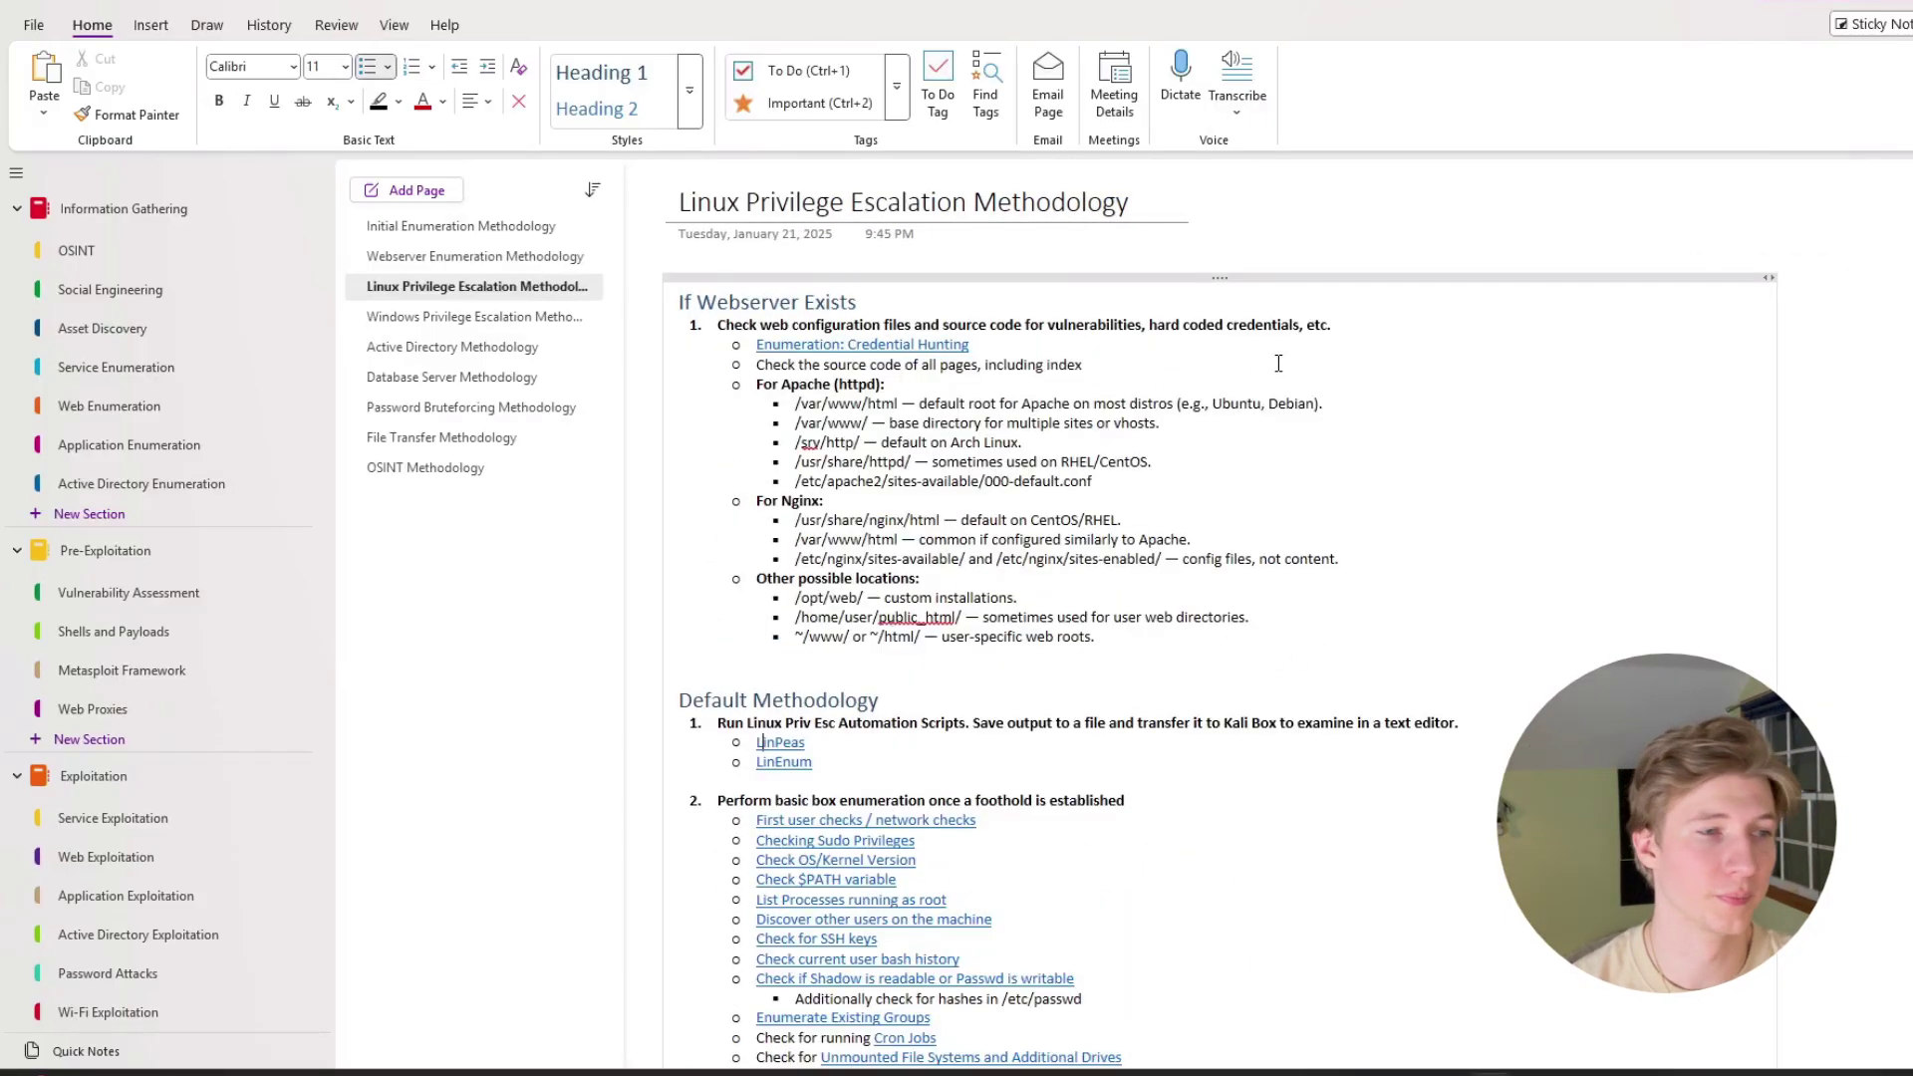
Step: Highlight the 'If Webserver Exists' heading, then review Default Methodology items 4–16, through the Logrotate exploit
left_click_drag(679, 303, 857, 303)
left_click(856, 303)
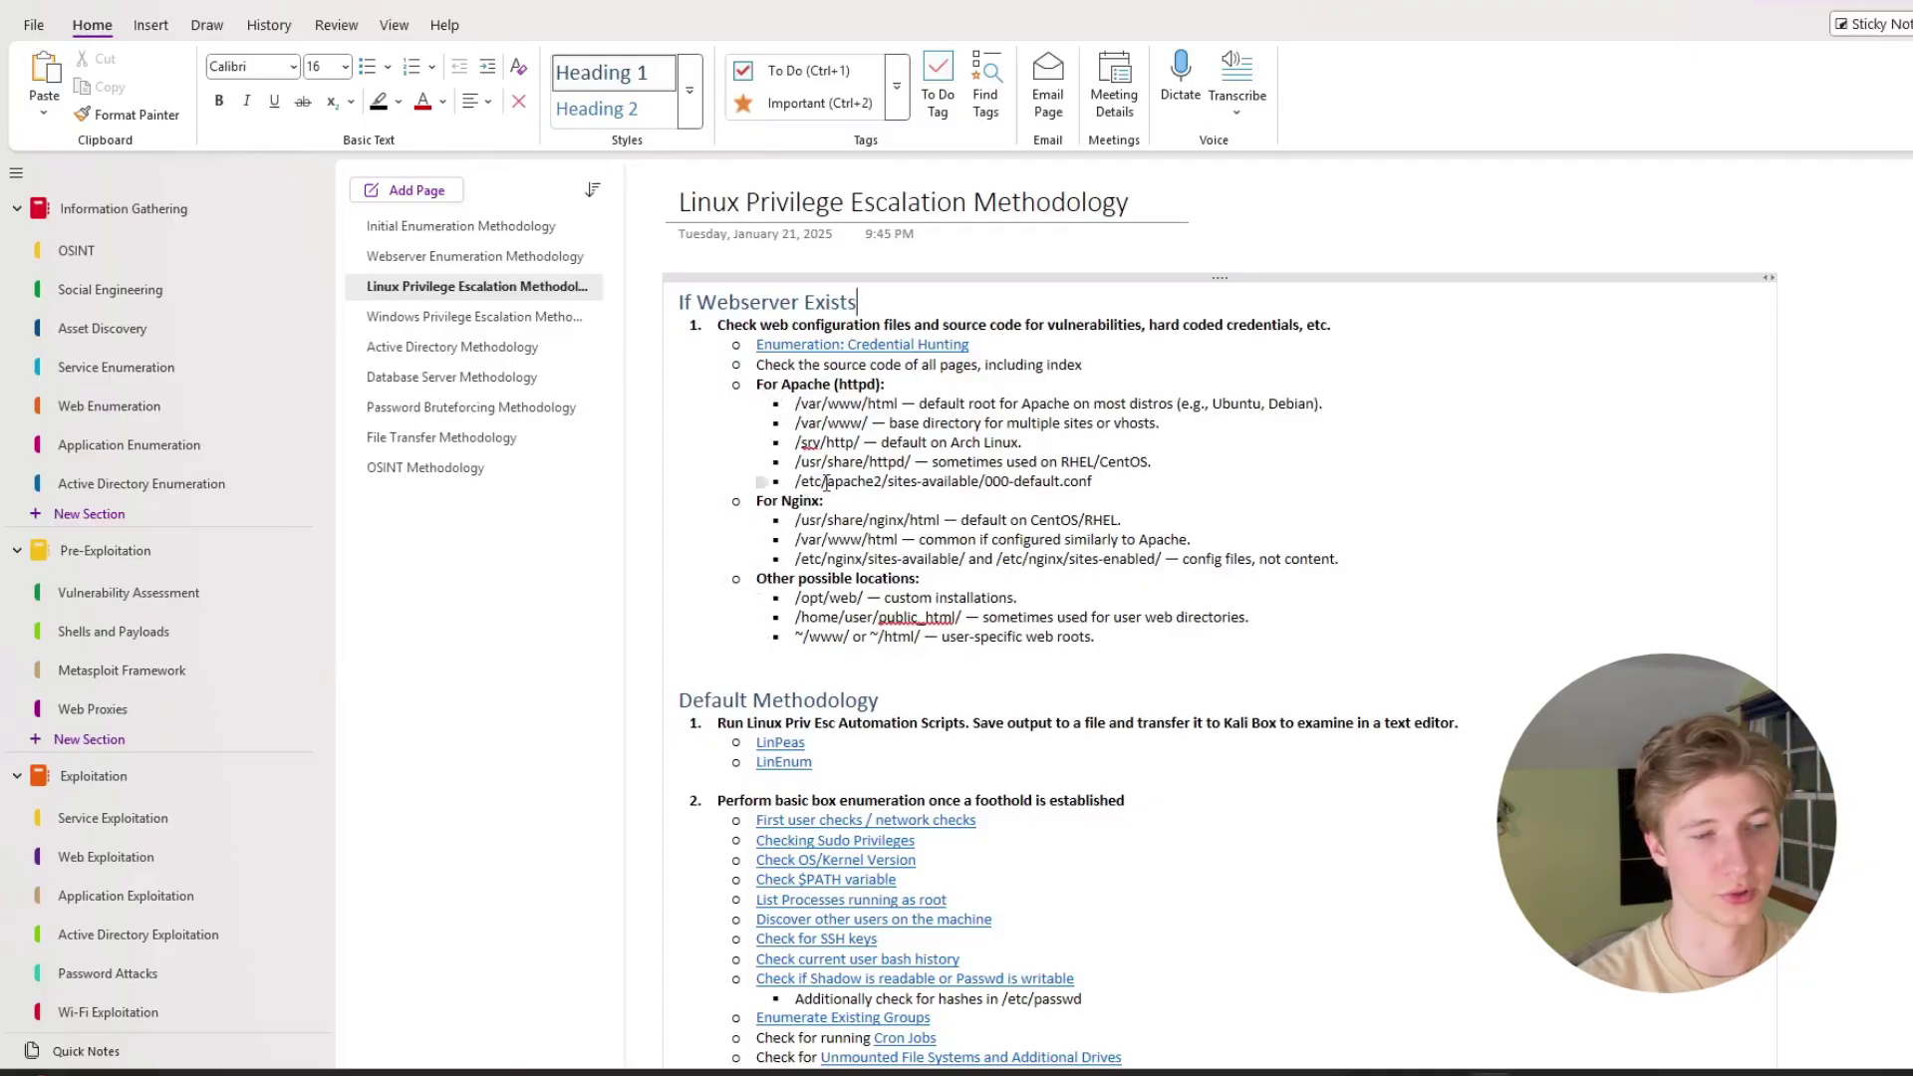
scroll(826, 483, "down", 5)
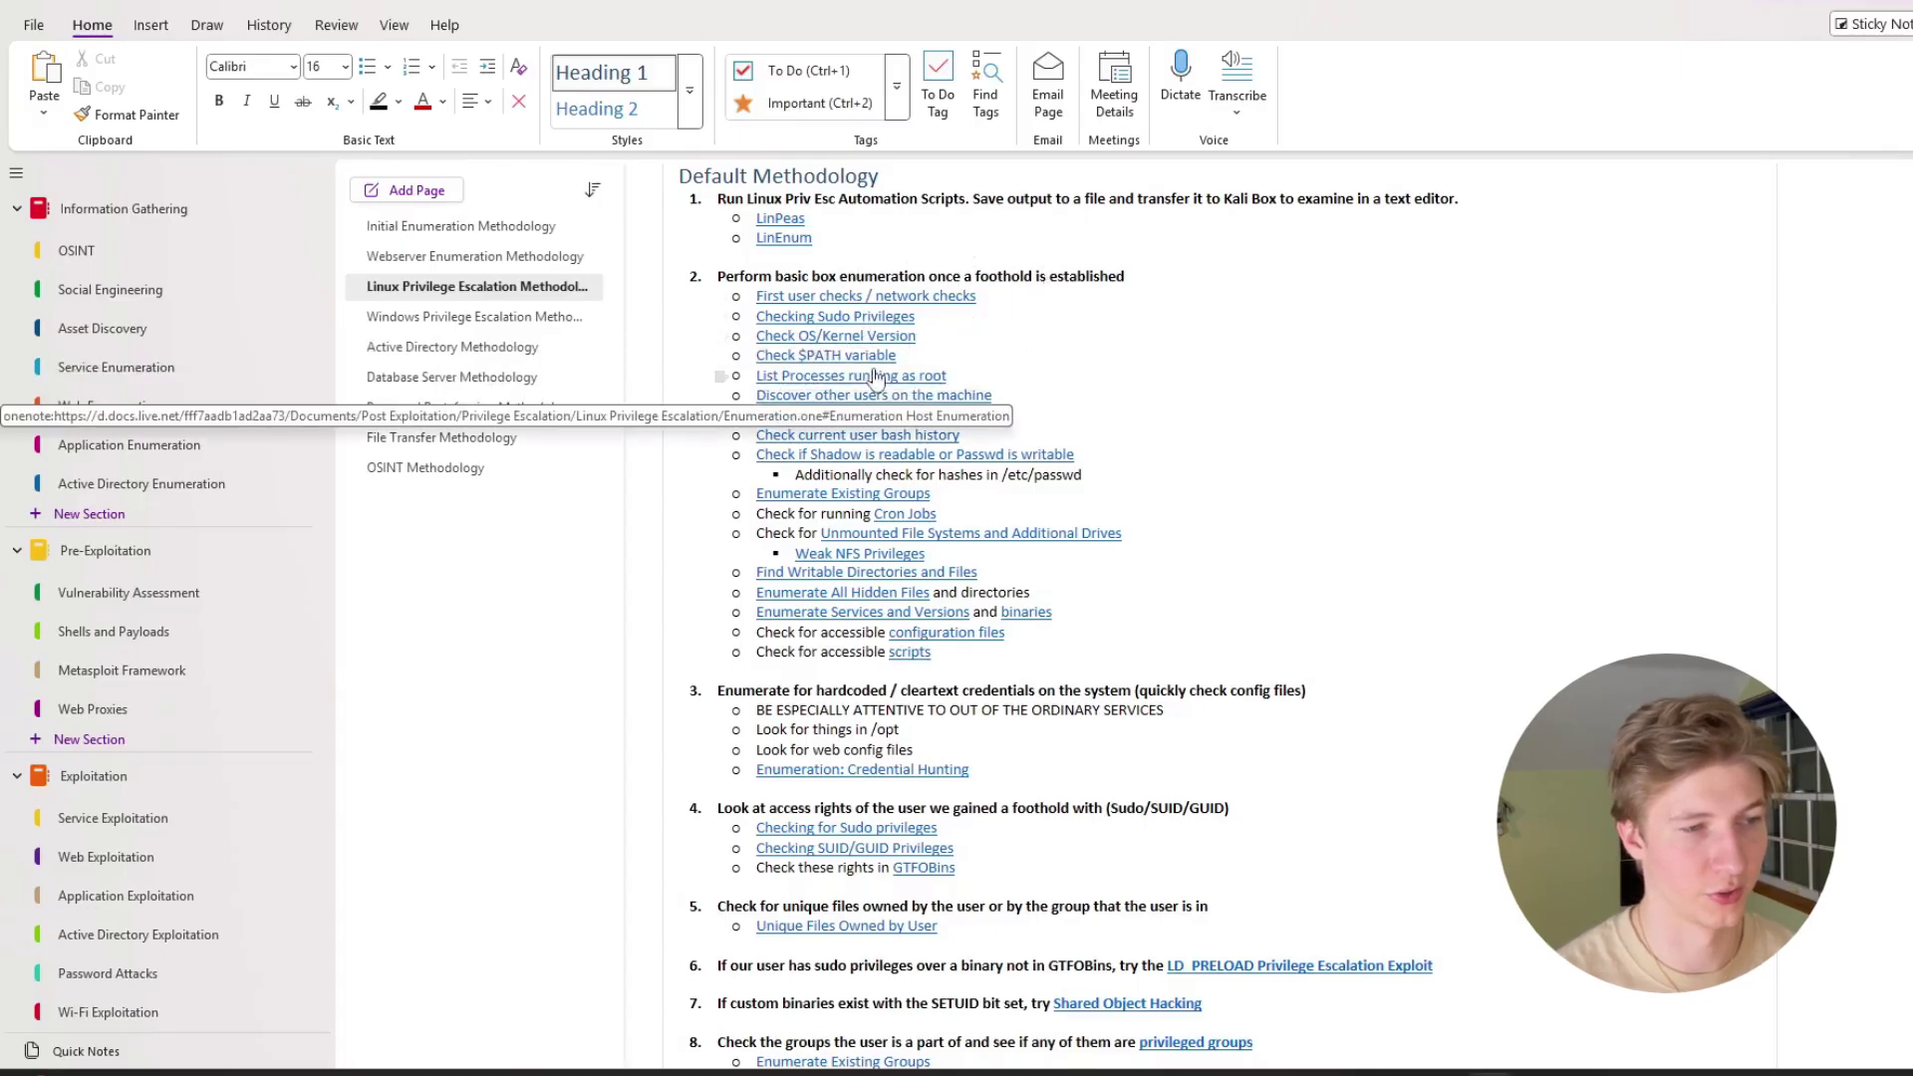
scroll(1085, 365, "down", 2)
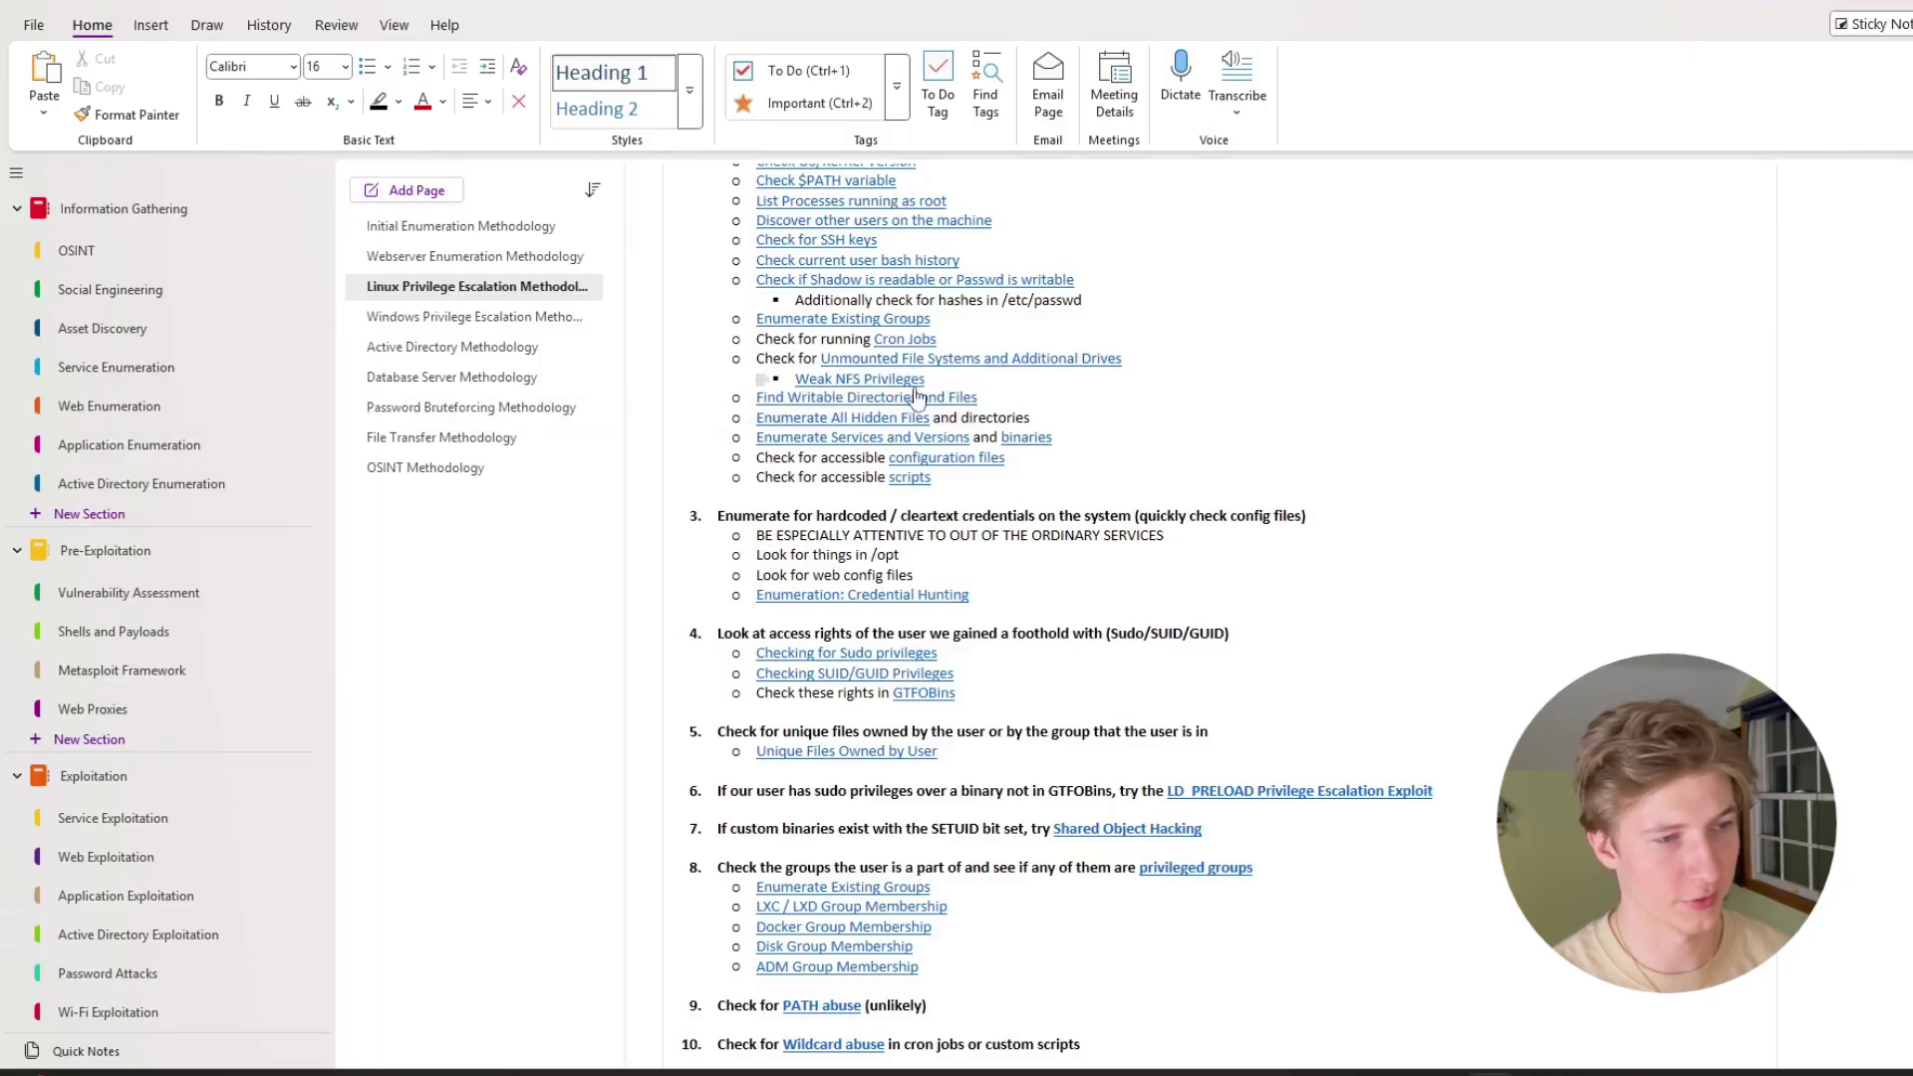
scroll(916, 397, "down", 3)
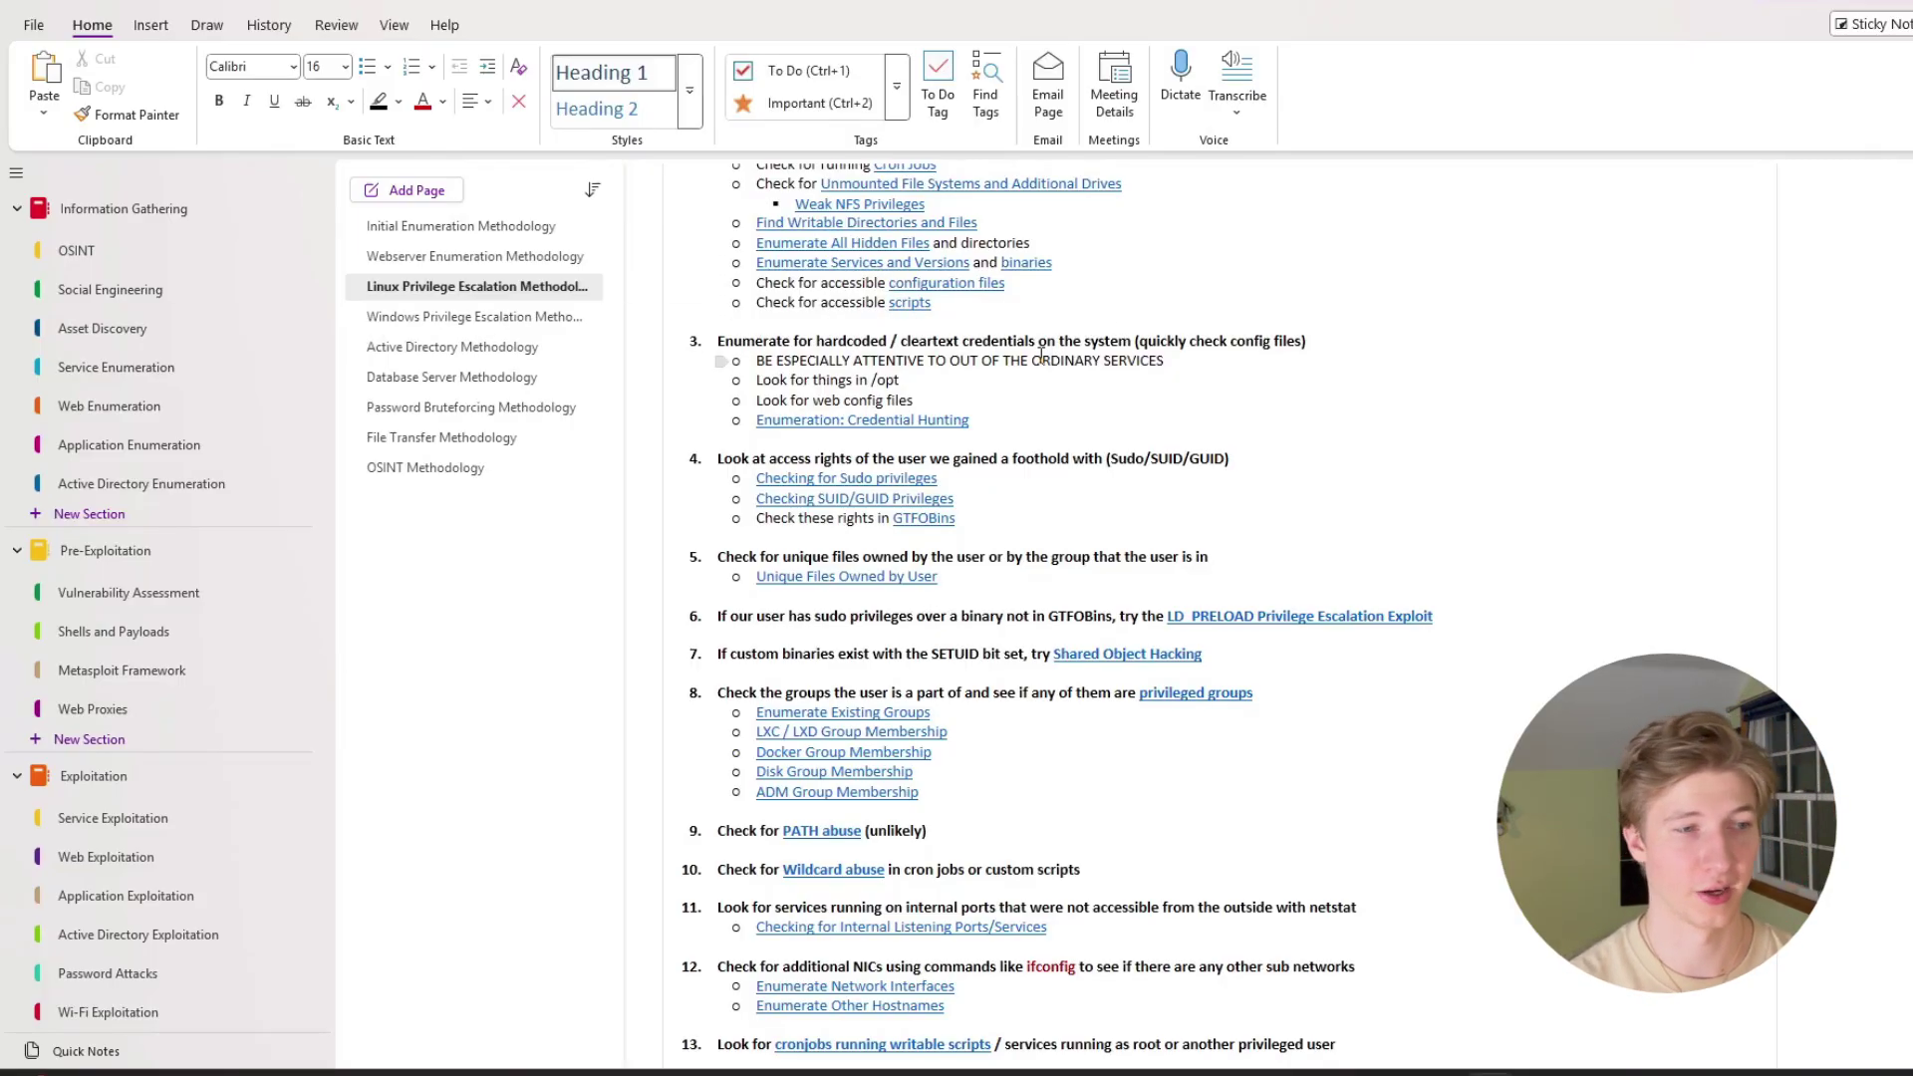
scroll(1041, 356, "down", 3)
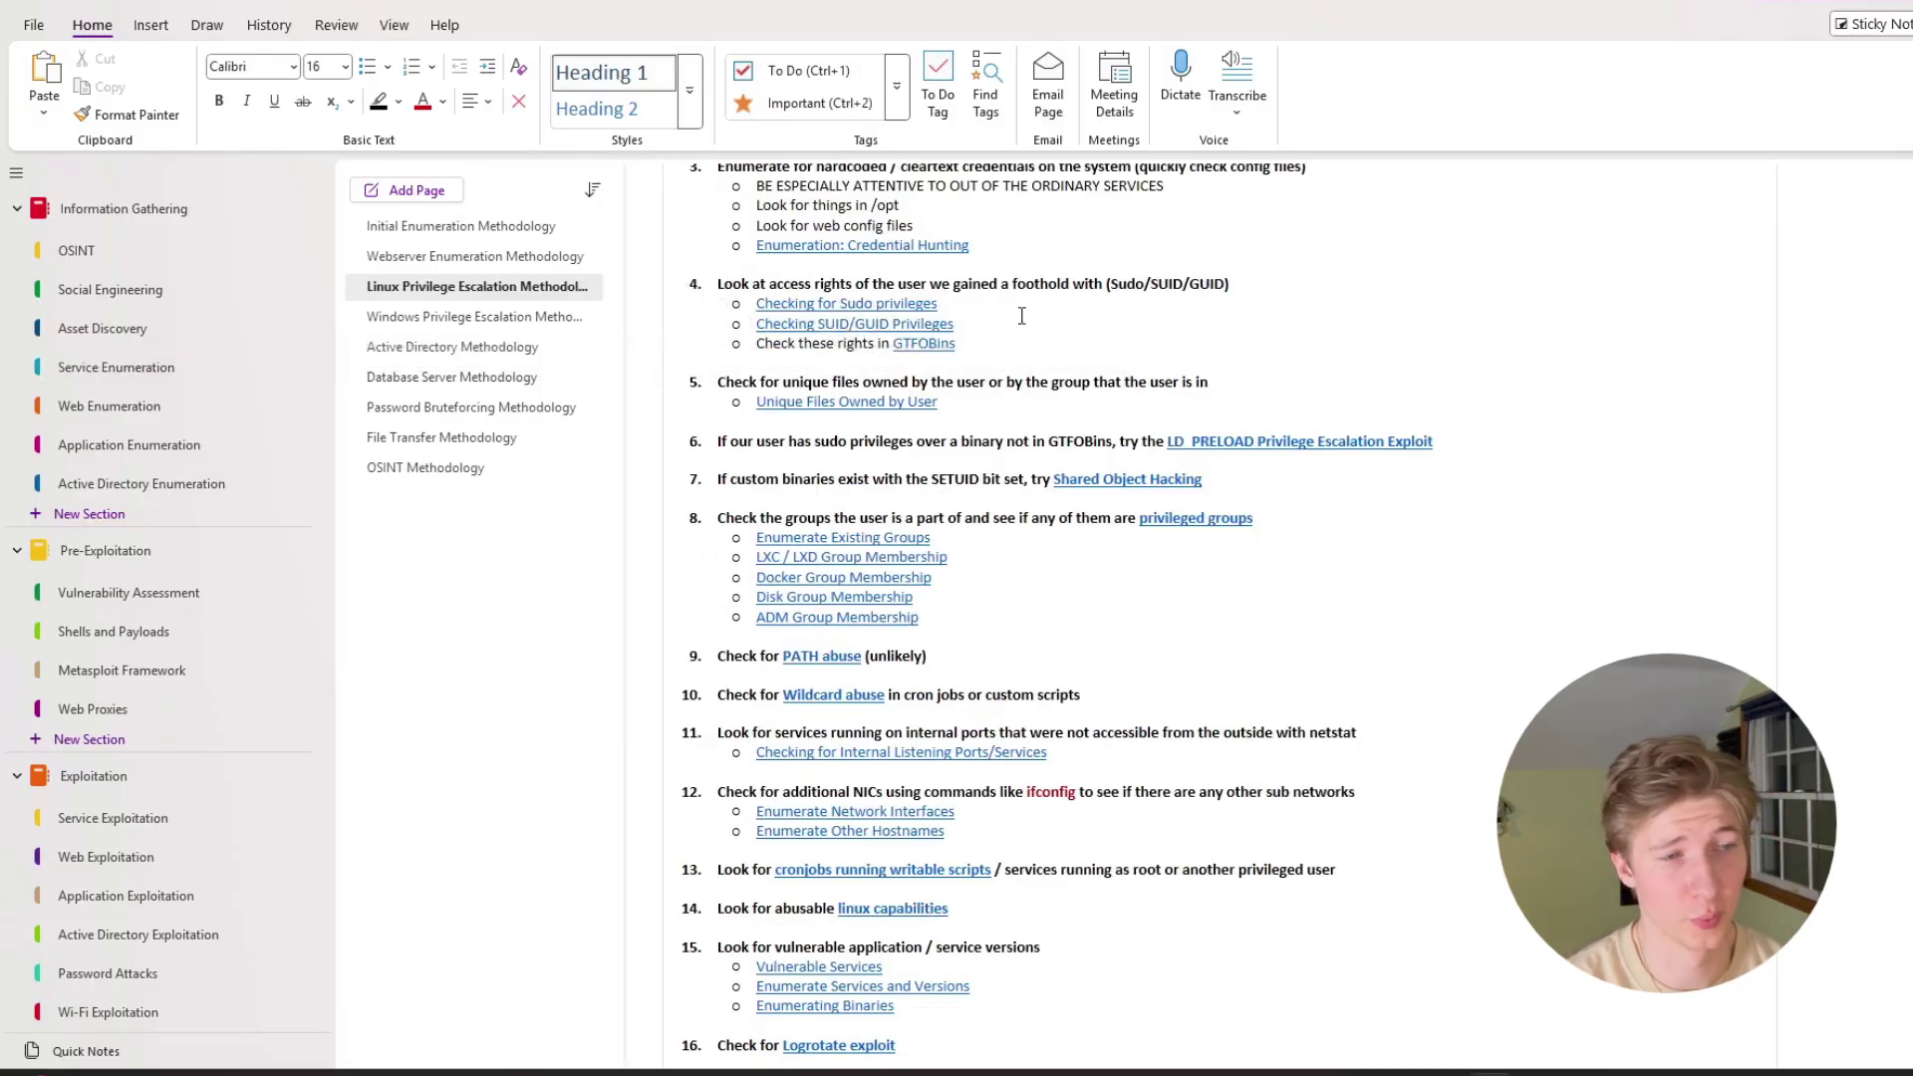
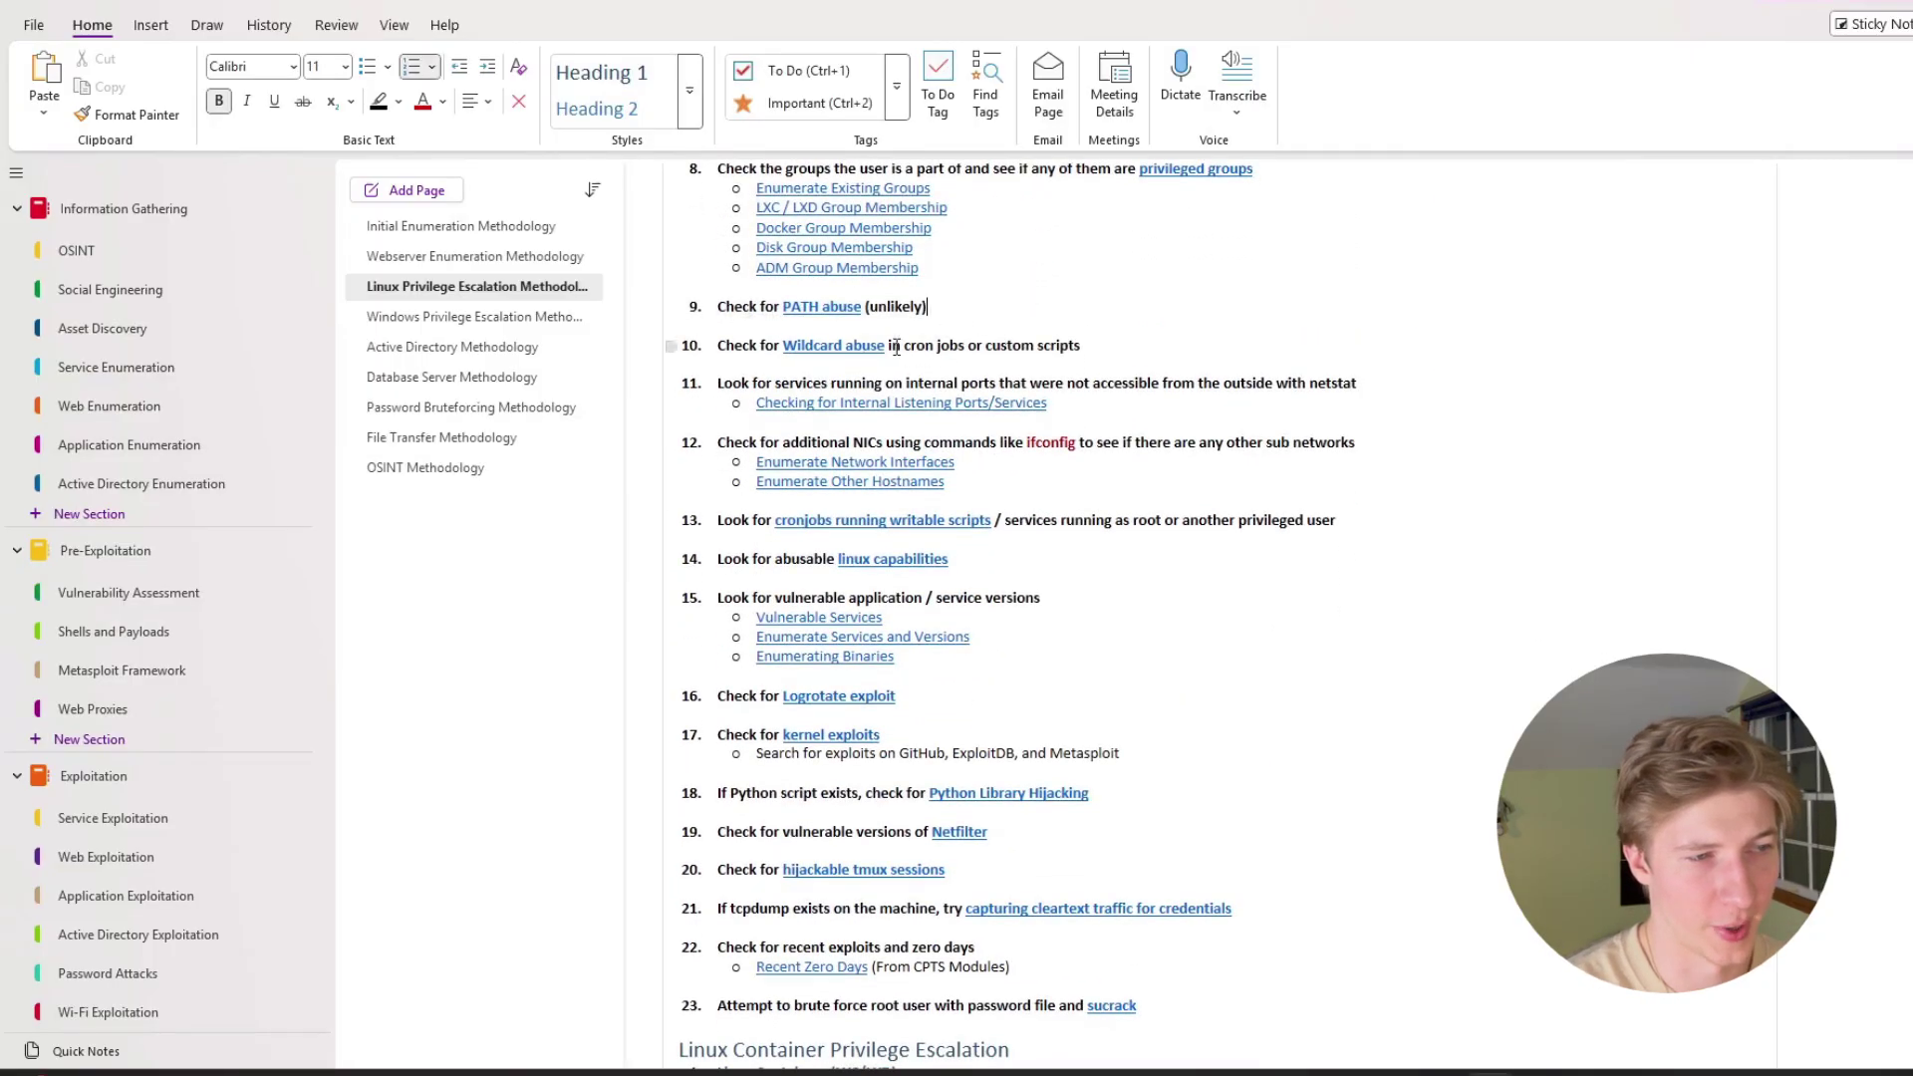
scroll(1011, 382, "down", 2)
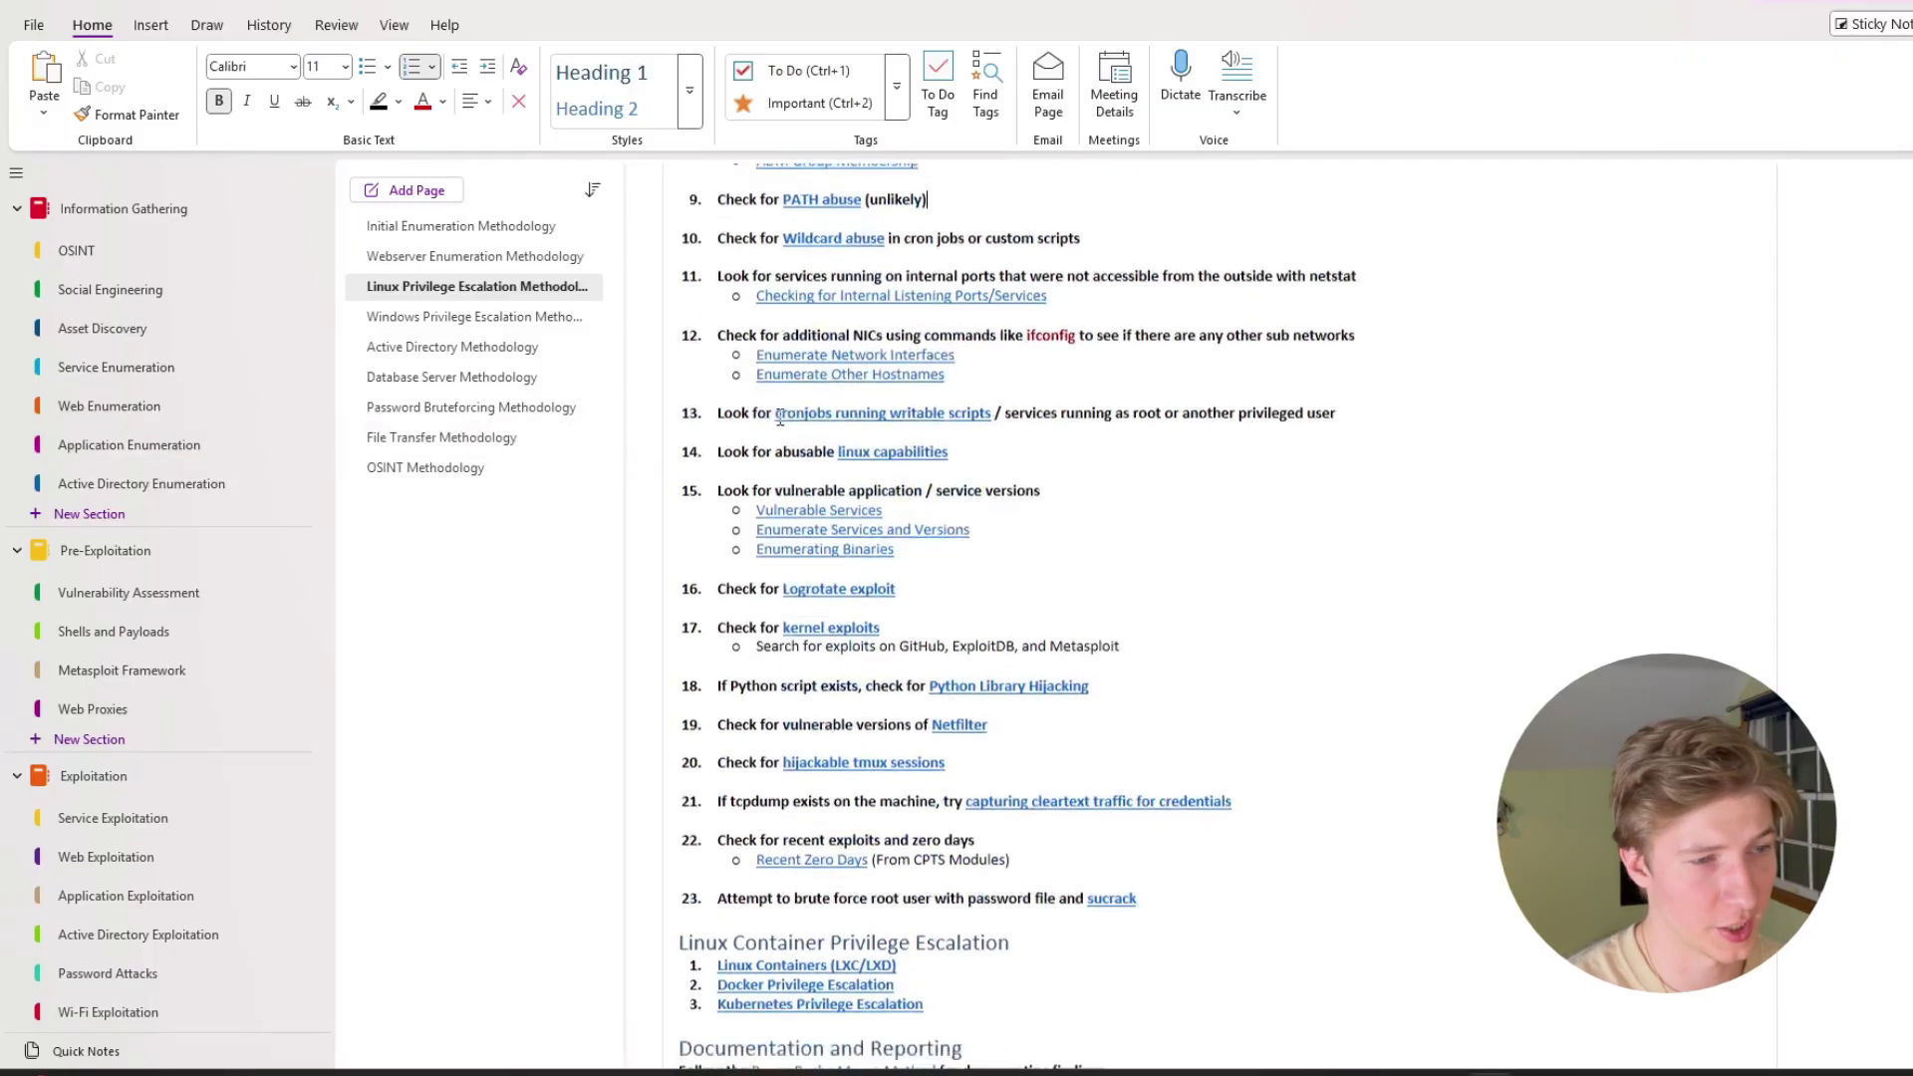
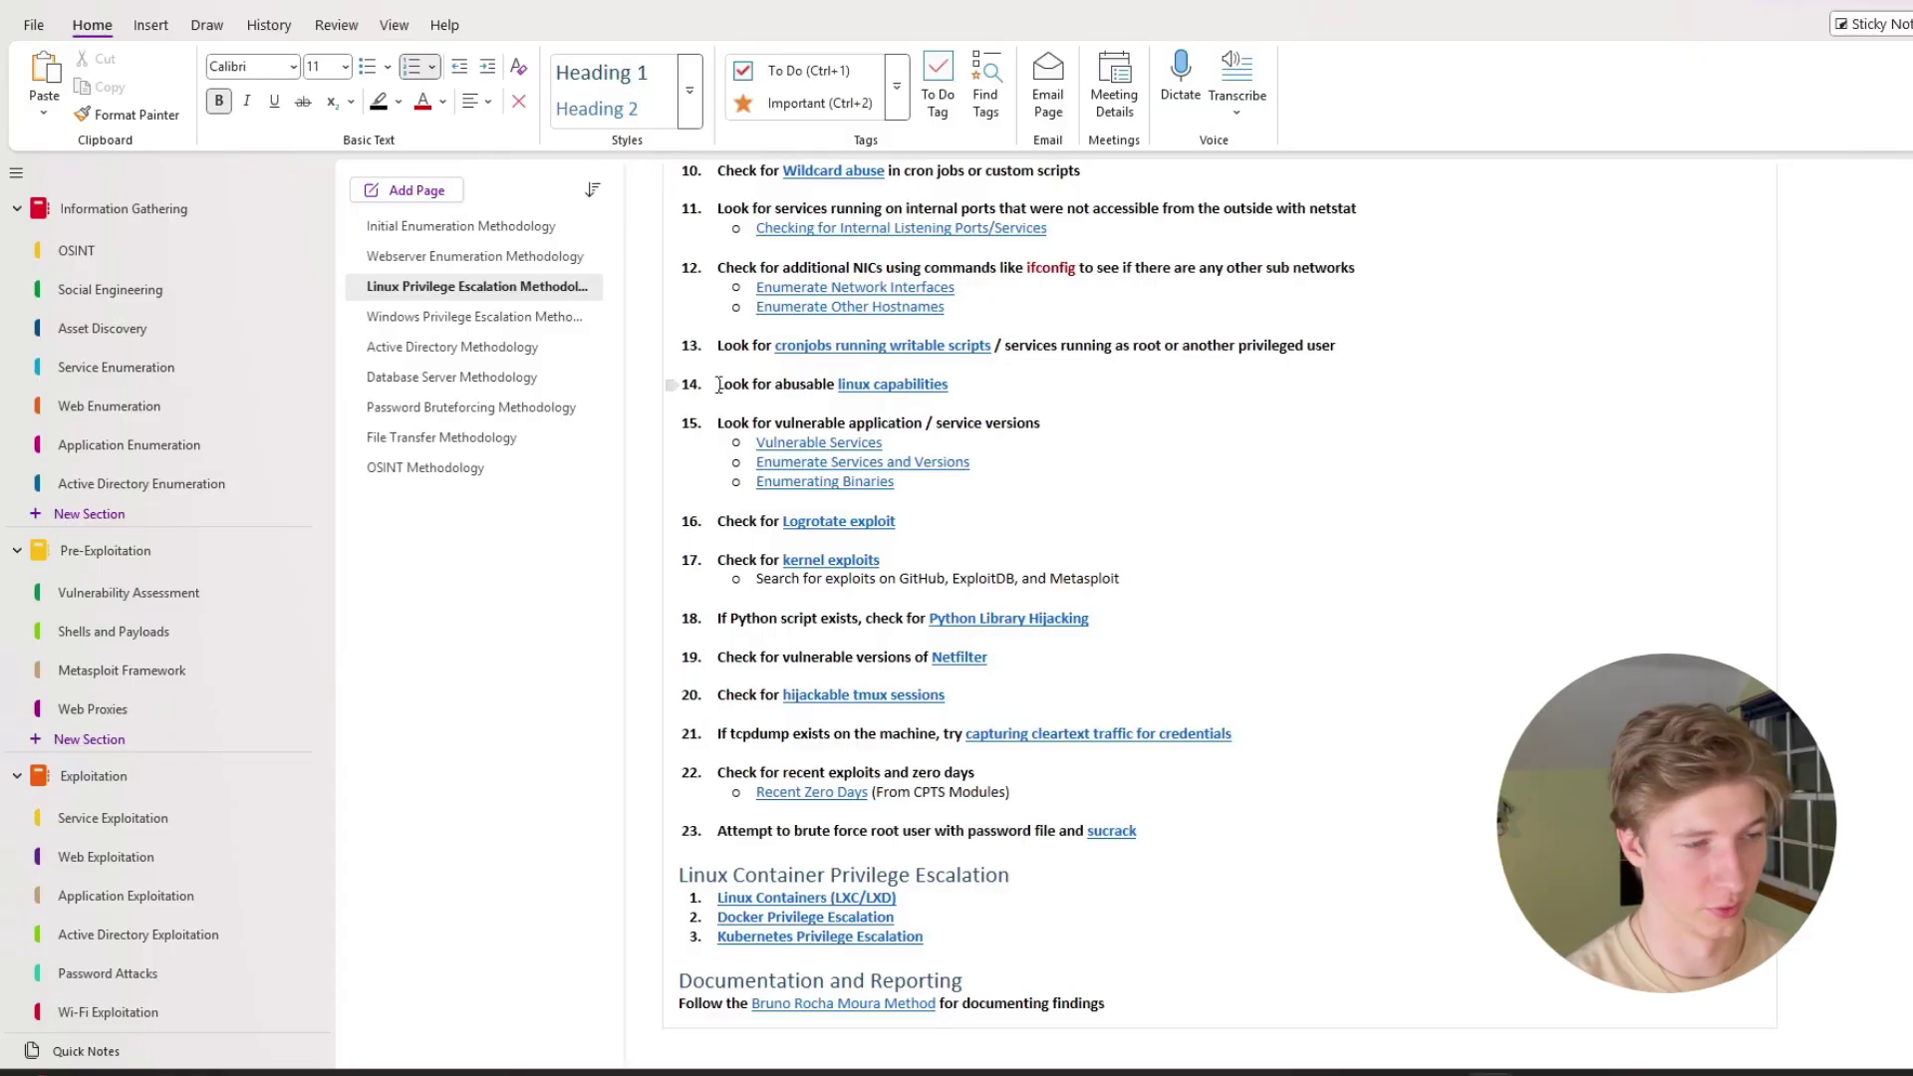
left_click_drag(713, 385, 980, 392)
left_click(981, 393)
scroll(981, 389, "down", 3)
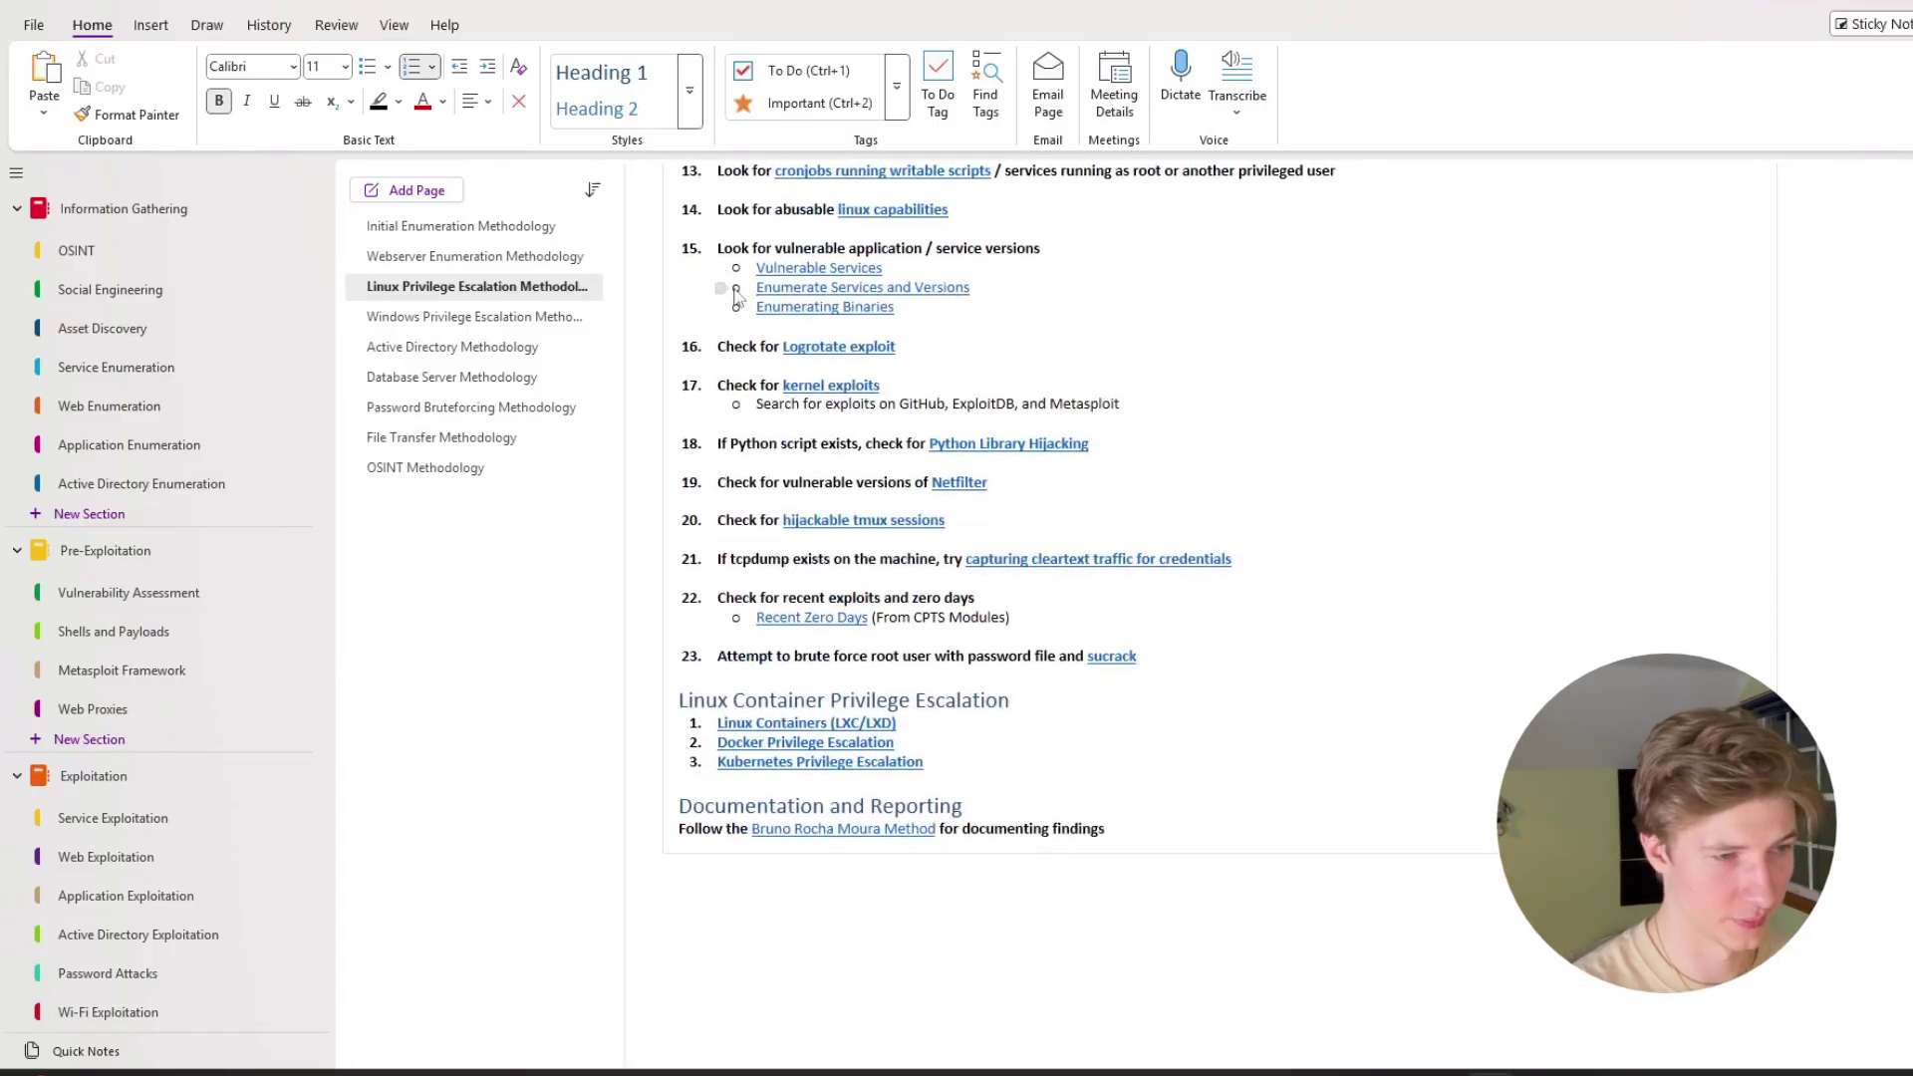
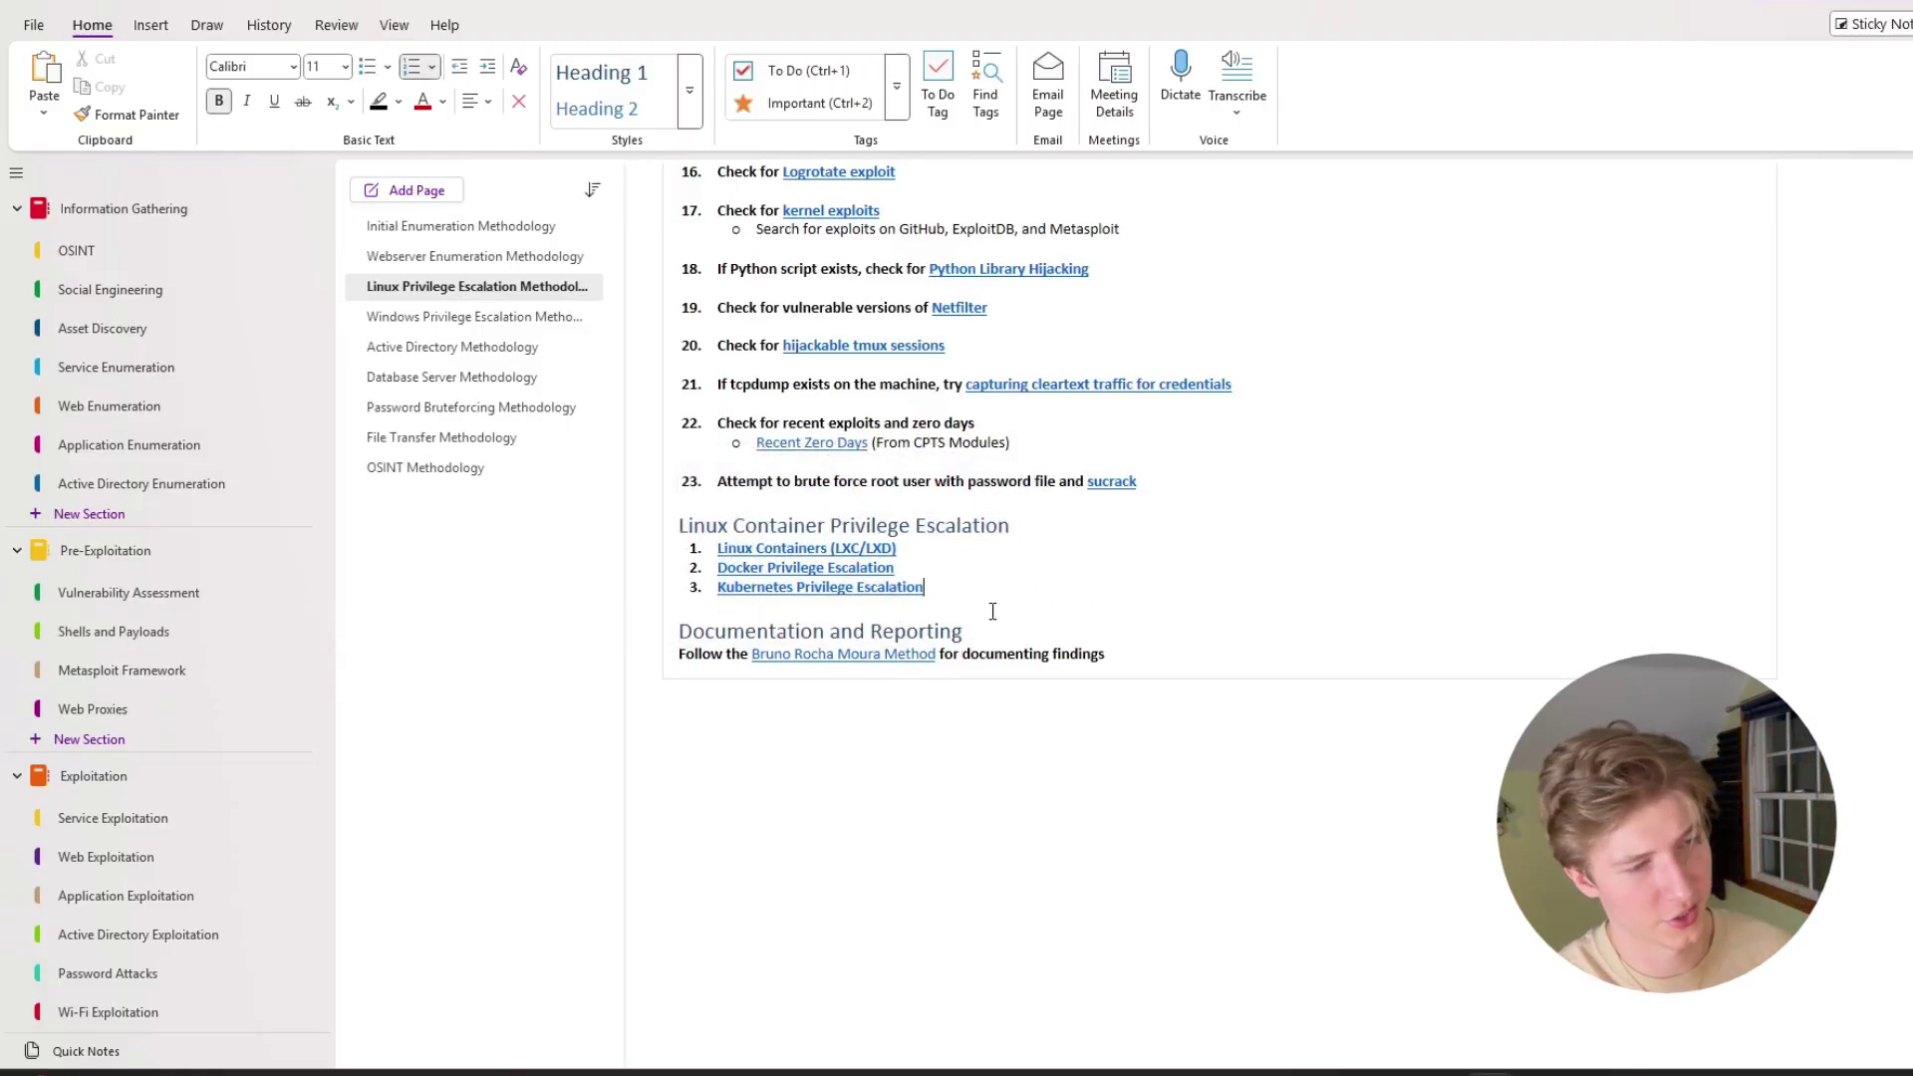
Step: Scroll up the Linux page and switch to the Windows Privilege Escalation Methodology checklist page
scroll(1074, 643, "up", 7)
scroll(1074, 643, "up", 10)
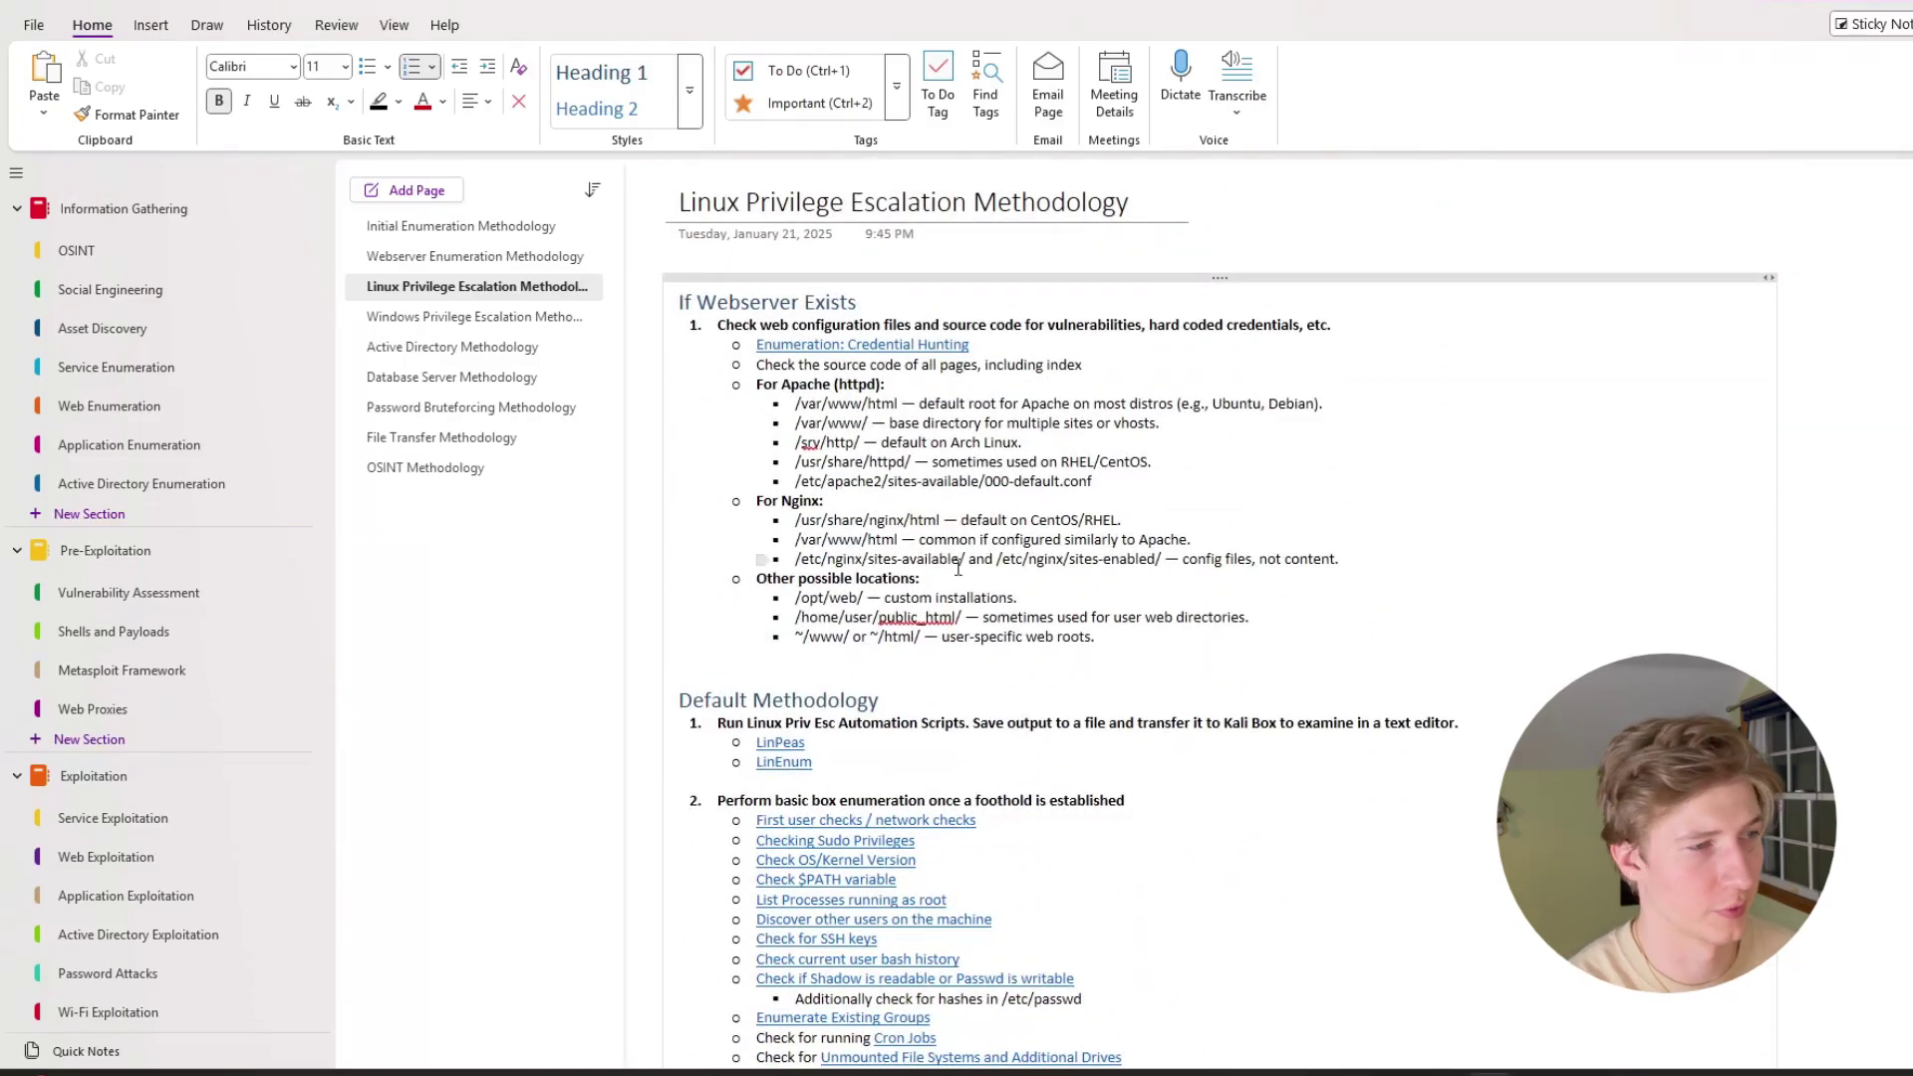
left_click(475, 317)
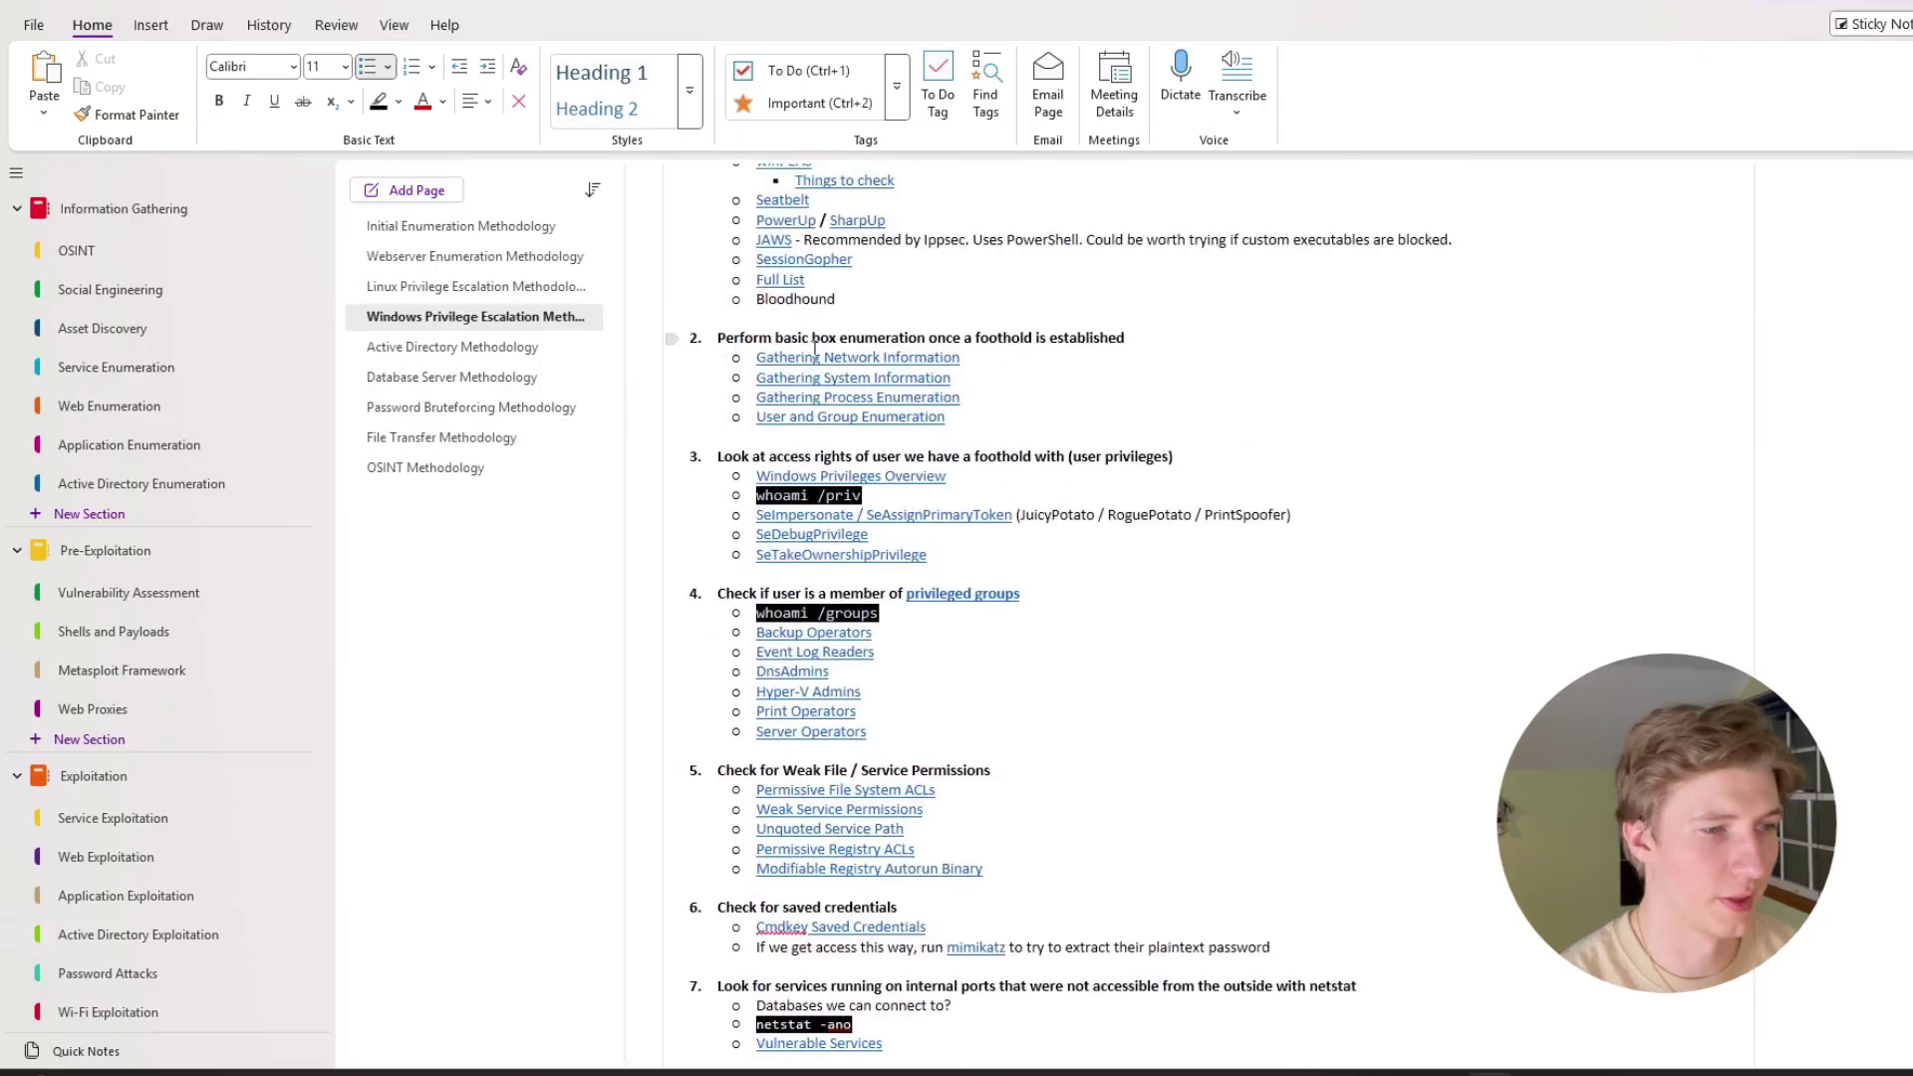
scroll(846, 364, "down", 3)
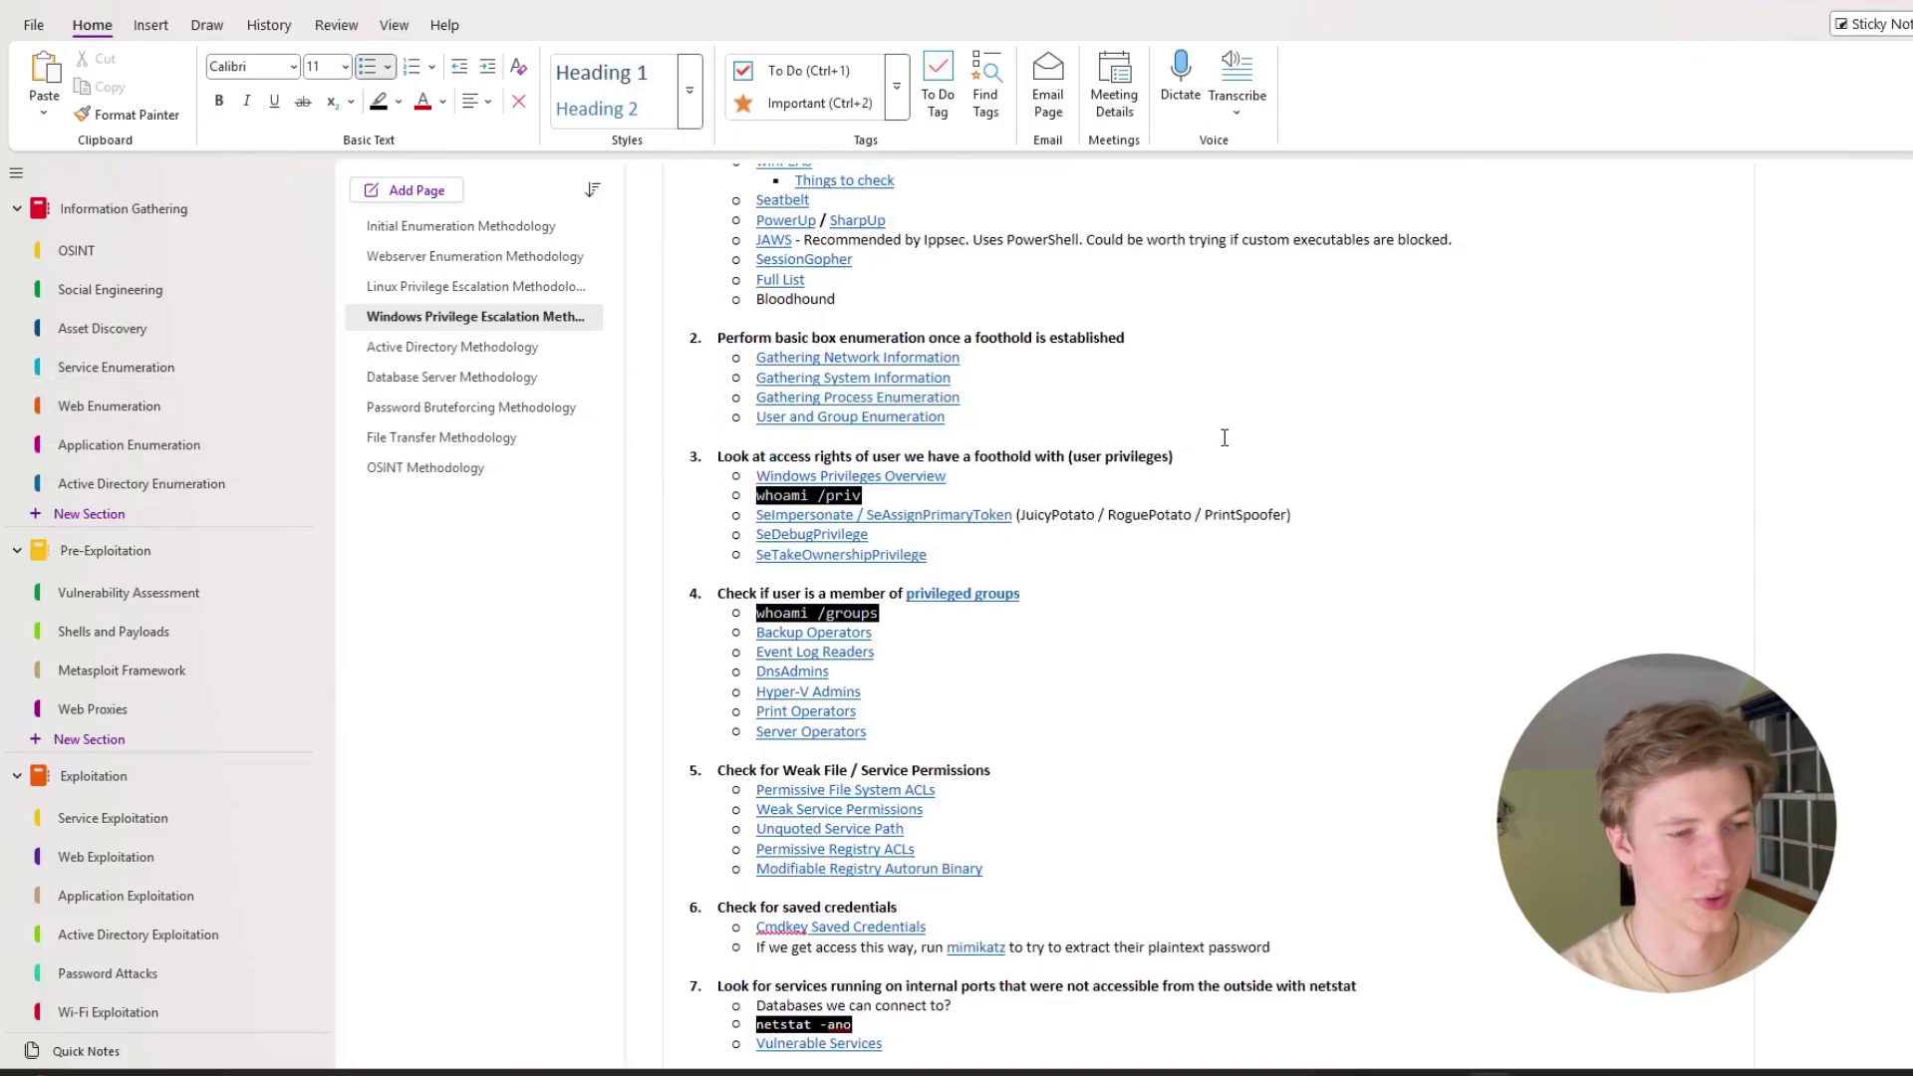
scroll(949, 318, "down", 3)
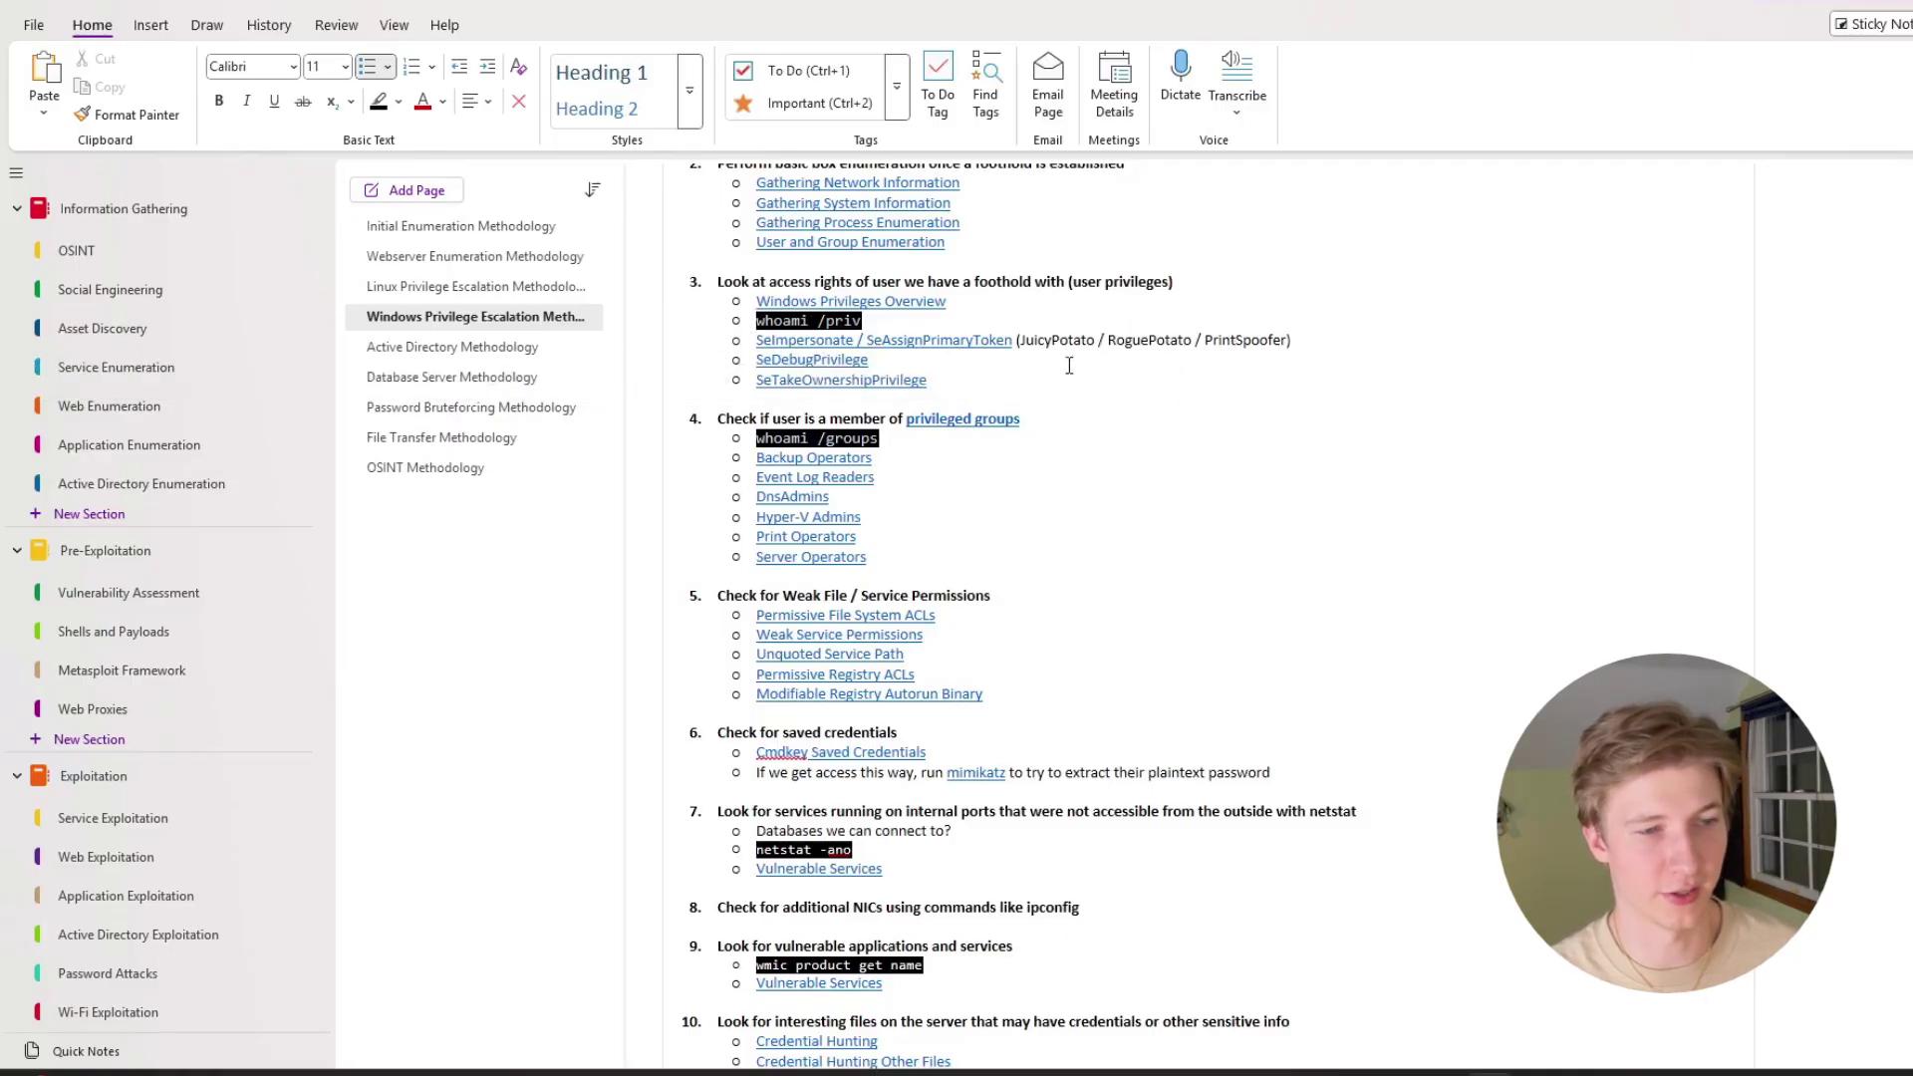
scroll(1068, 341, "down", 3)
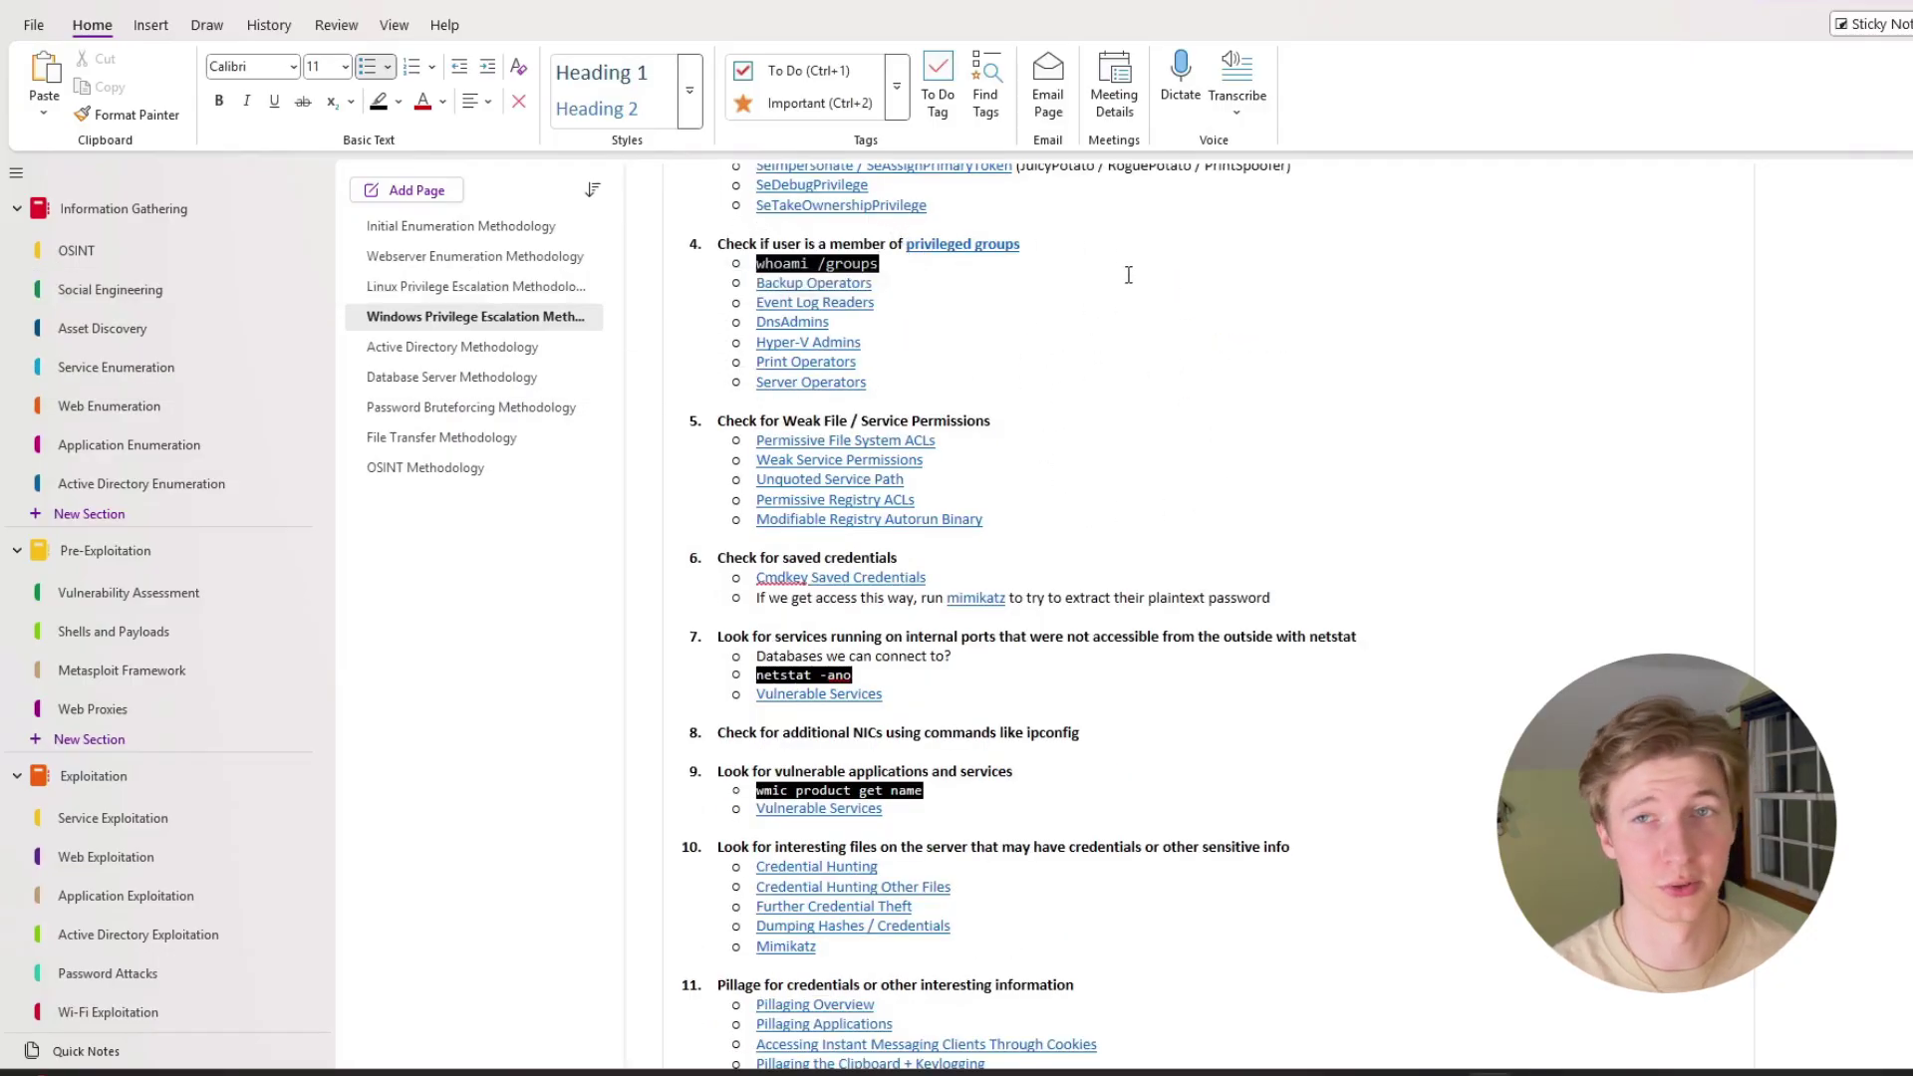
scroll(1105, 272, "down", 3)
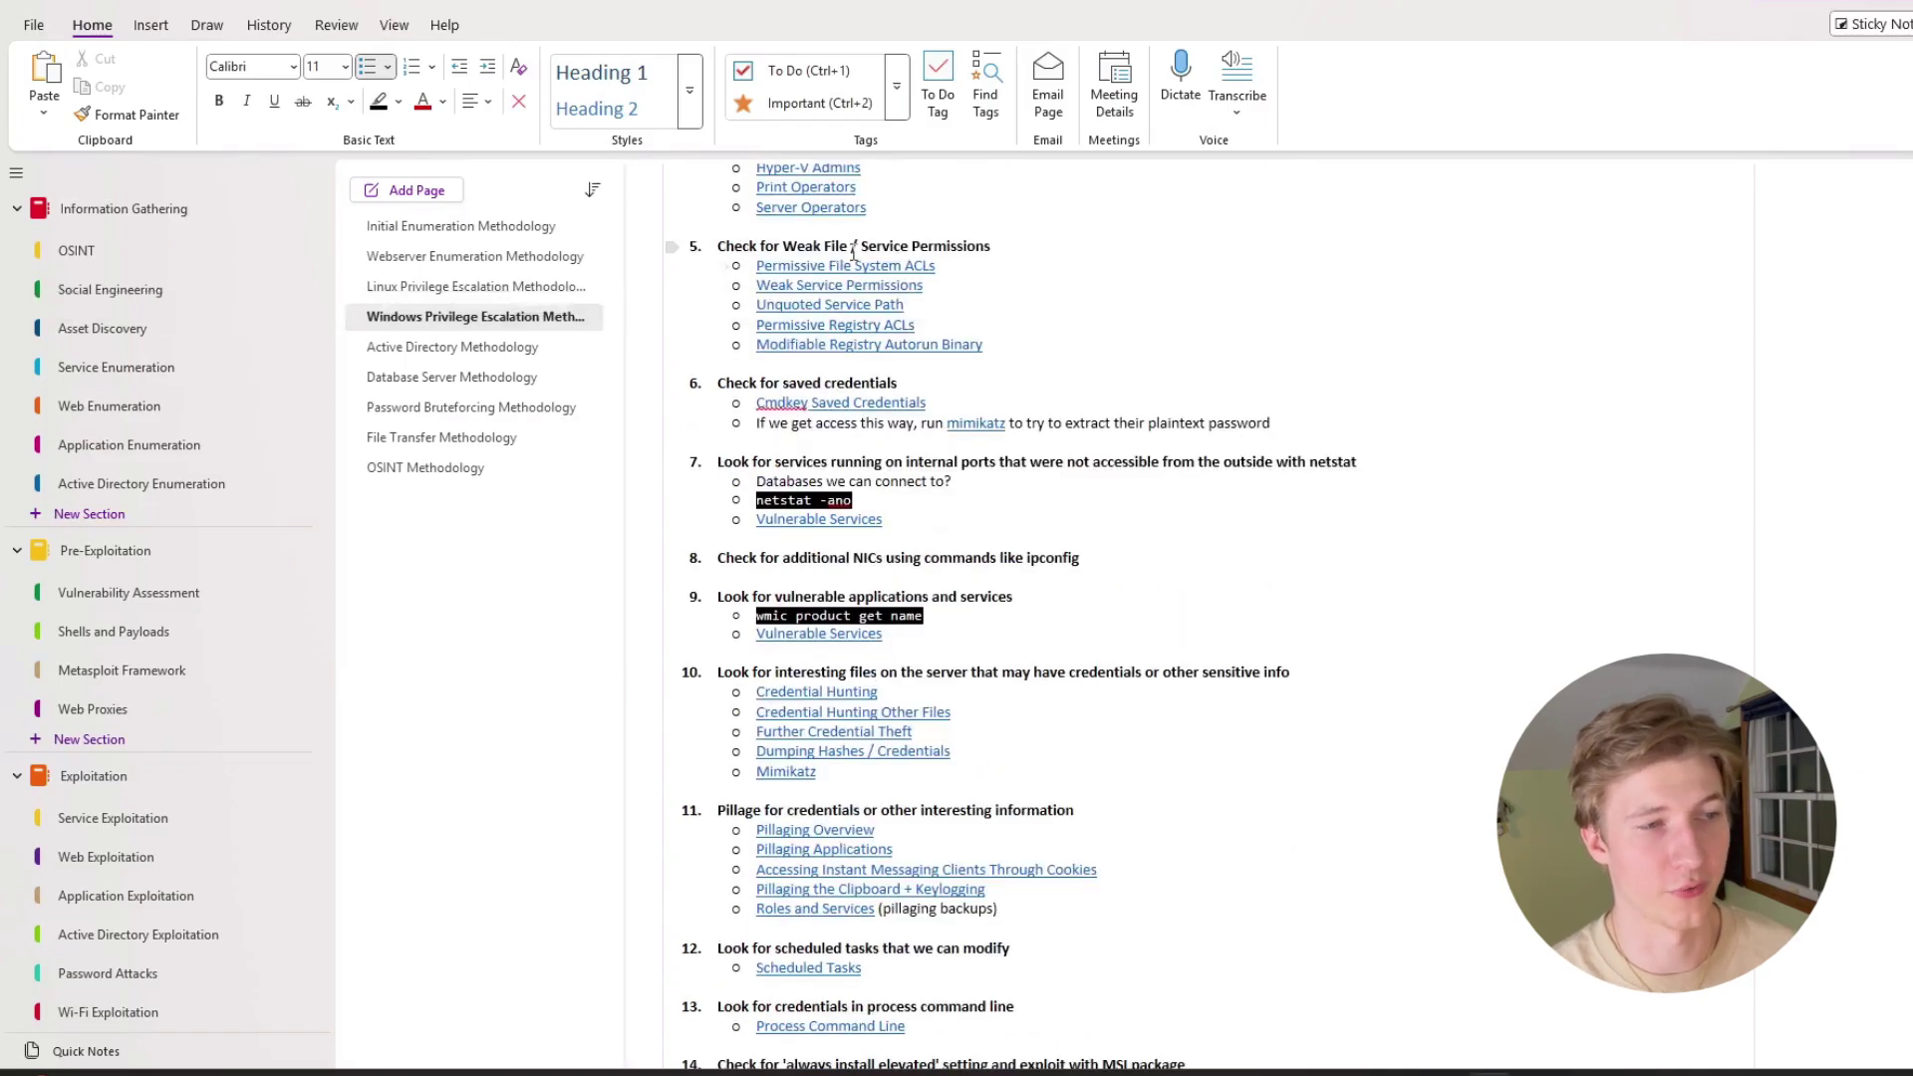
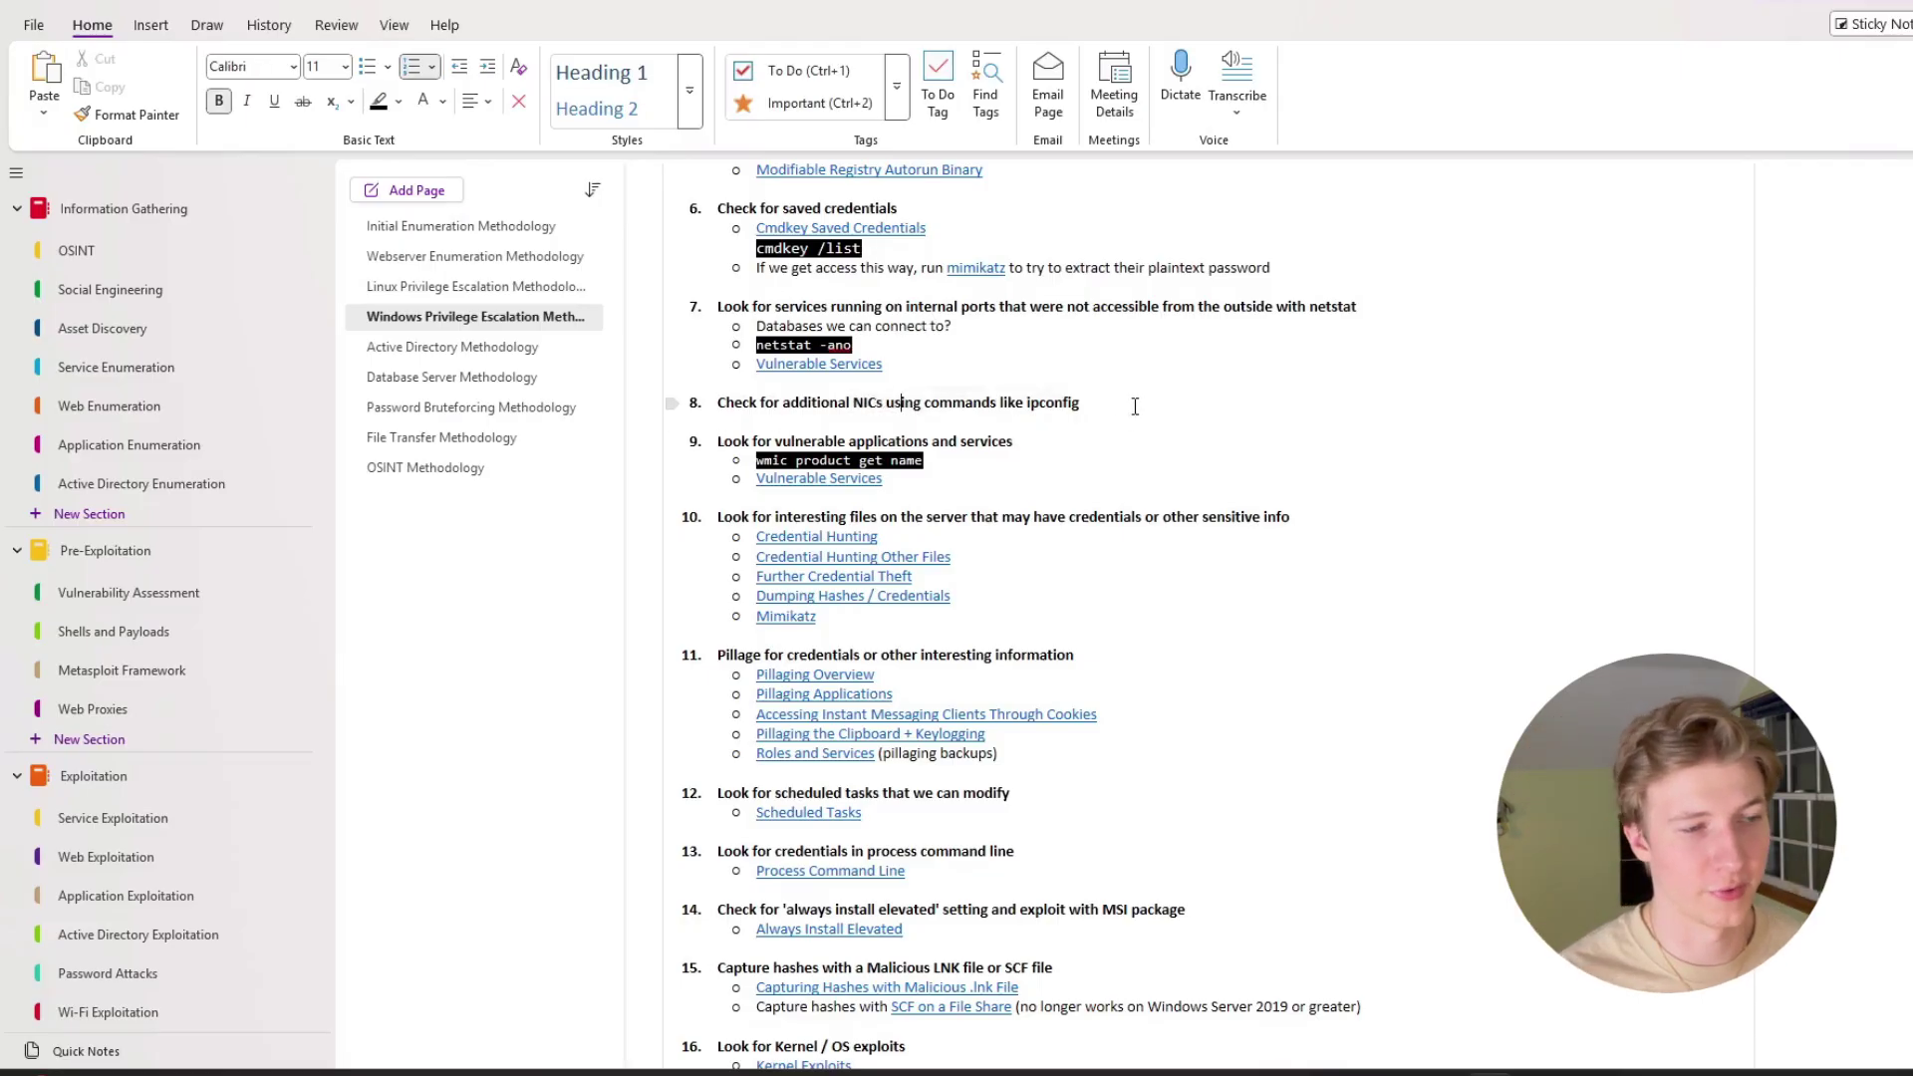
Step: Scroll the checklist down to items 12–22, ending at mounting .vhd/.vmdk files and the LOLBAS note
scroll(1146, 399, "down", 3)
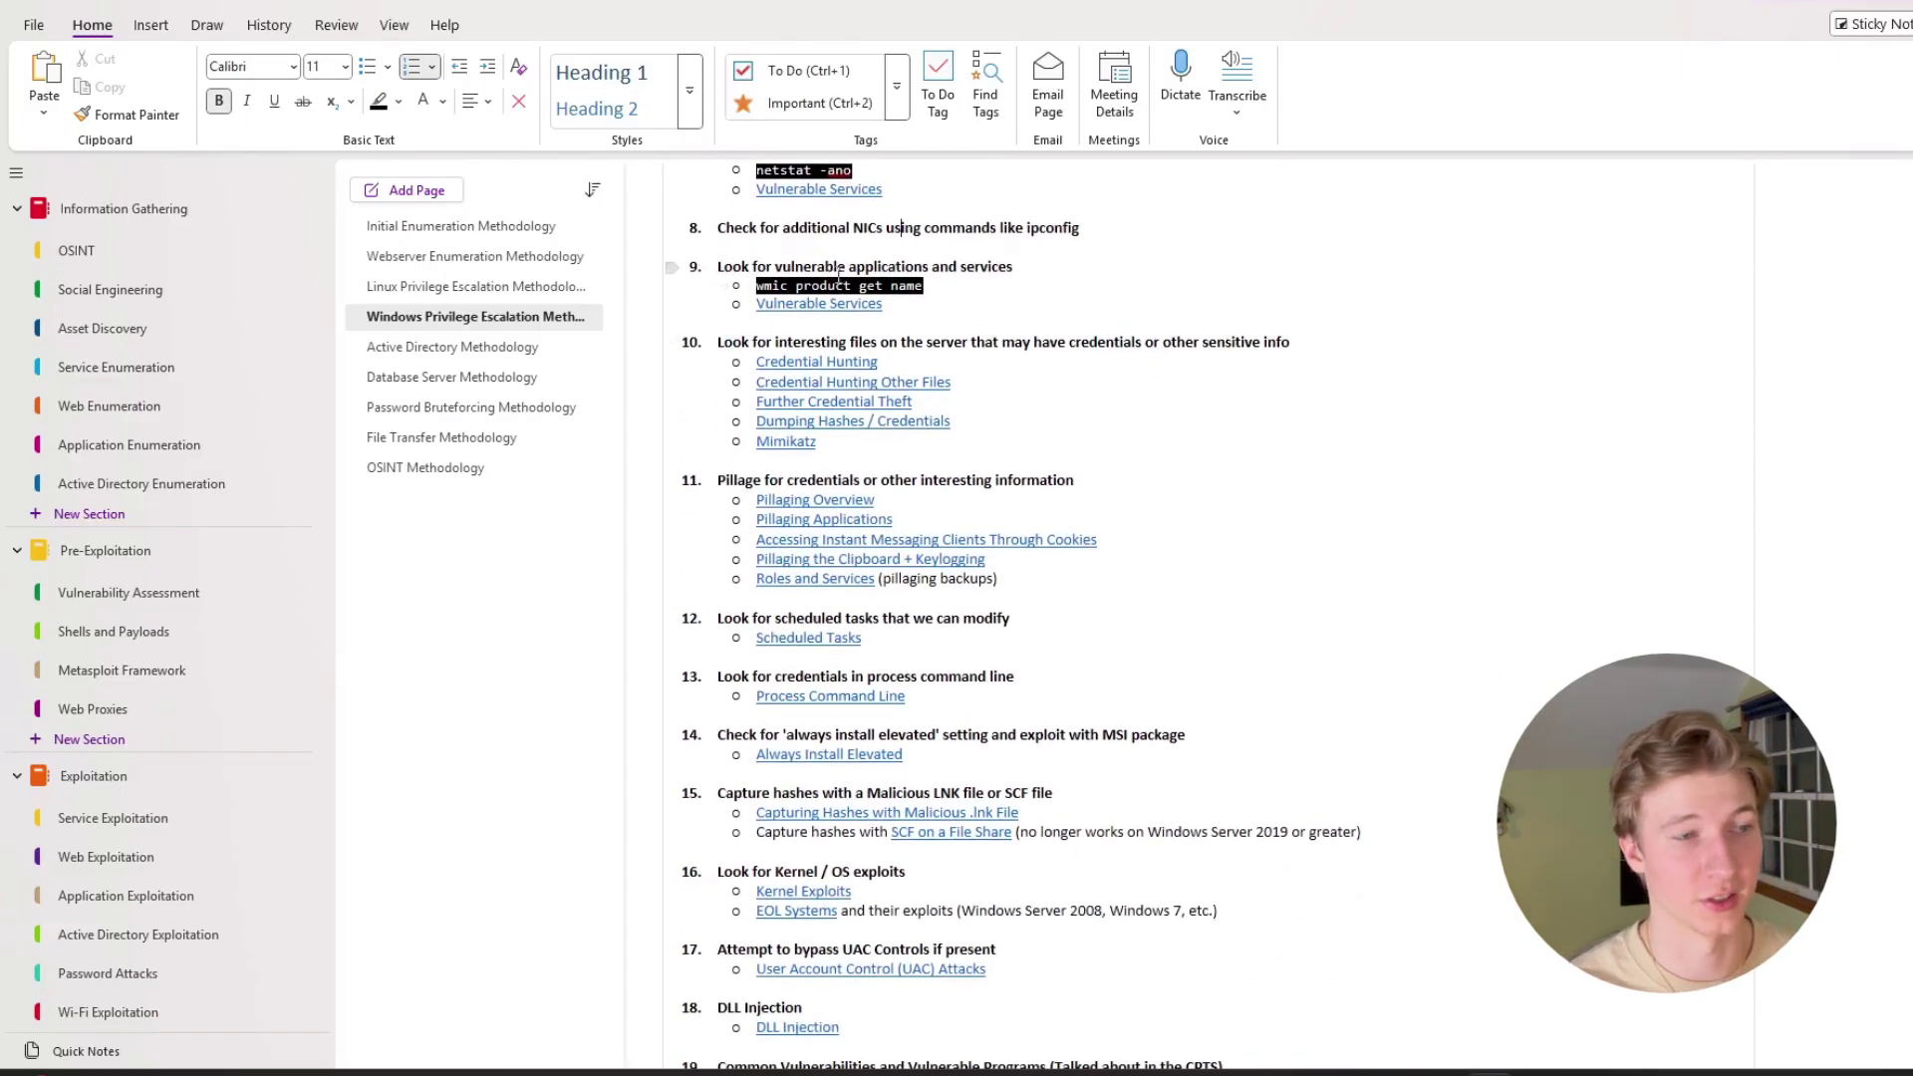
left_click_drag(713, 342, 1268, 337)
scroll(1085, 372, "down", 3)
left_click(1074, 305)
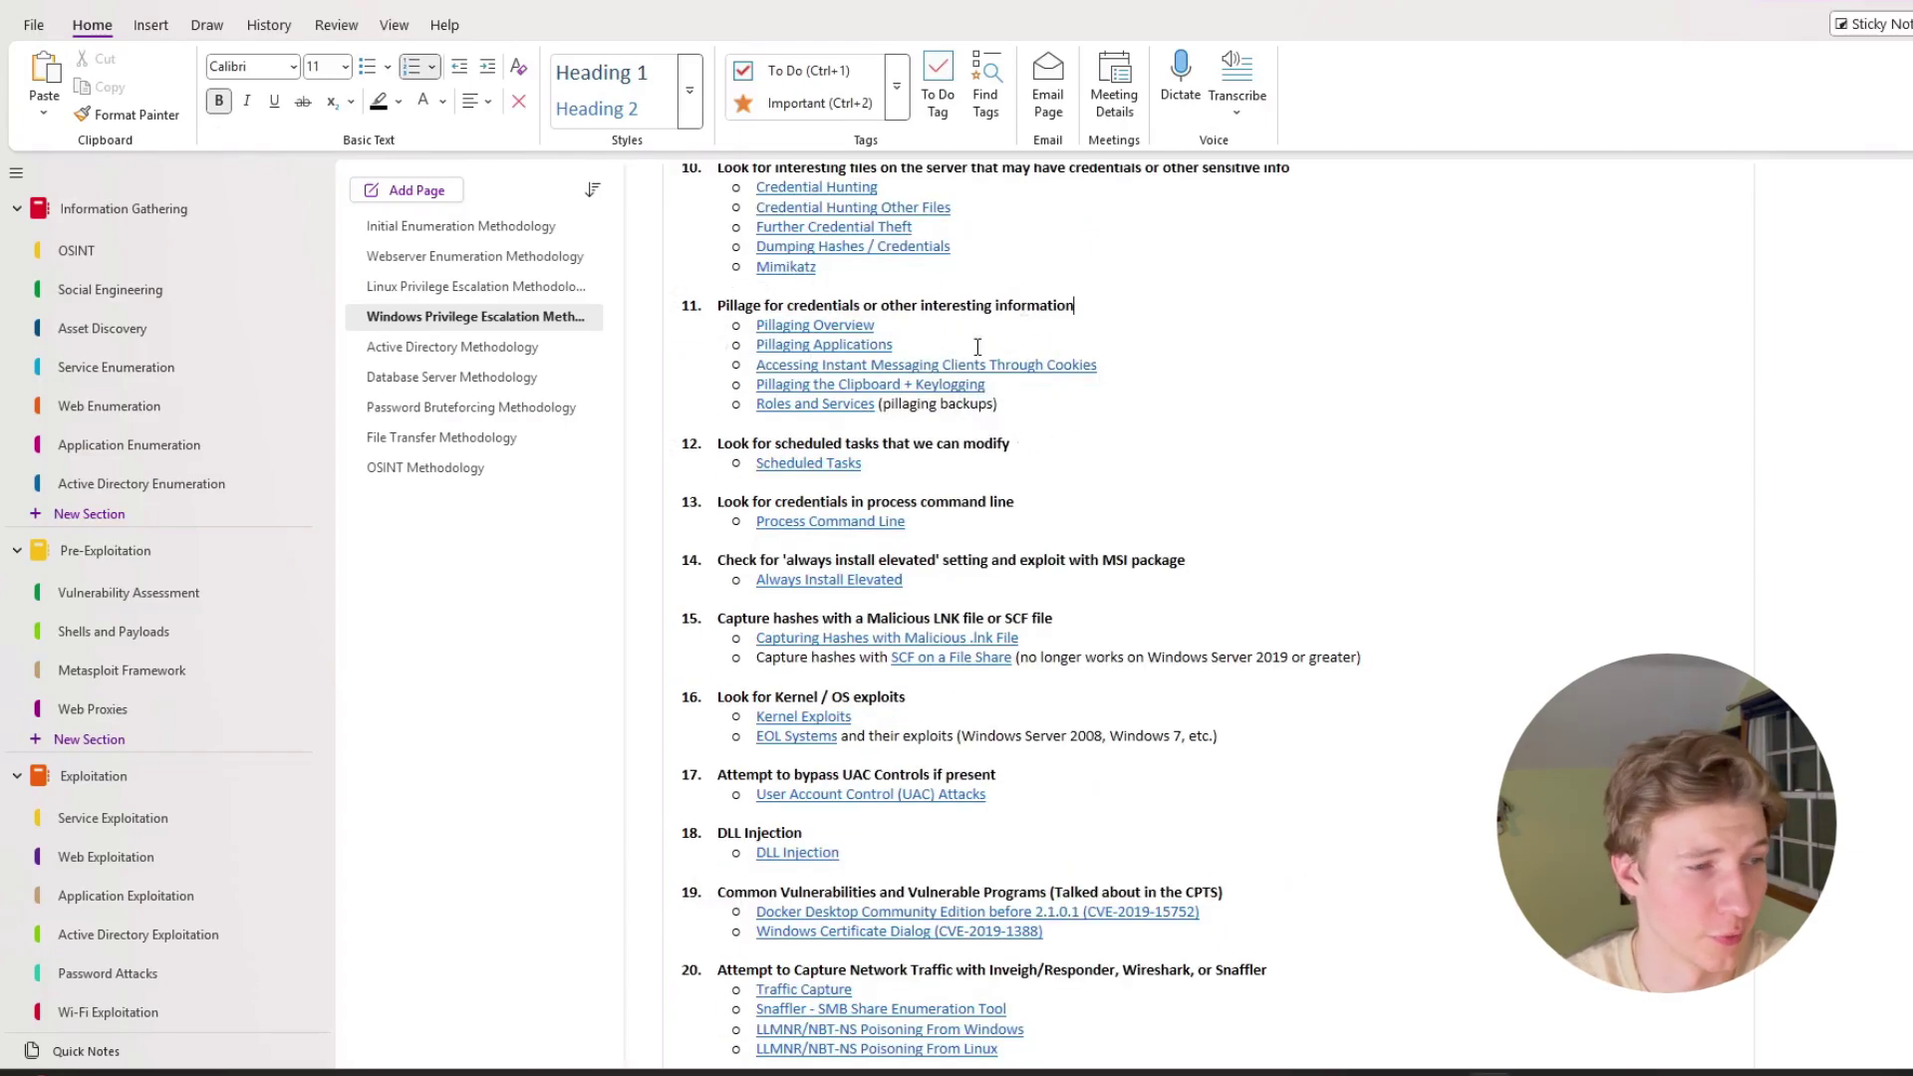
scroll(900, 505, "down", 3)
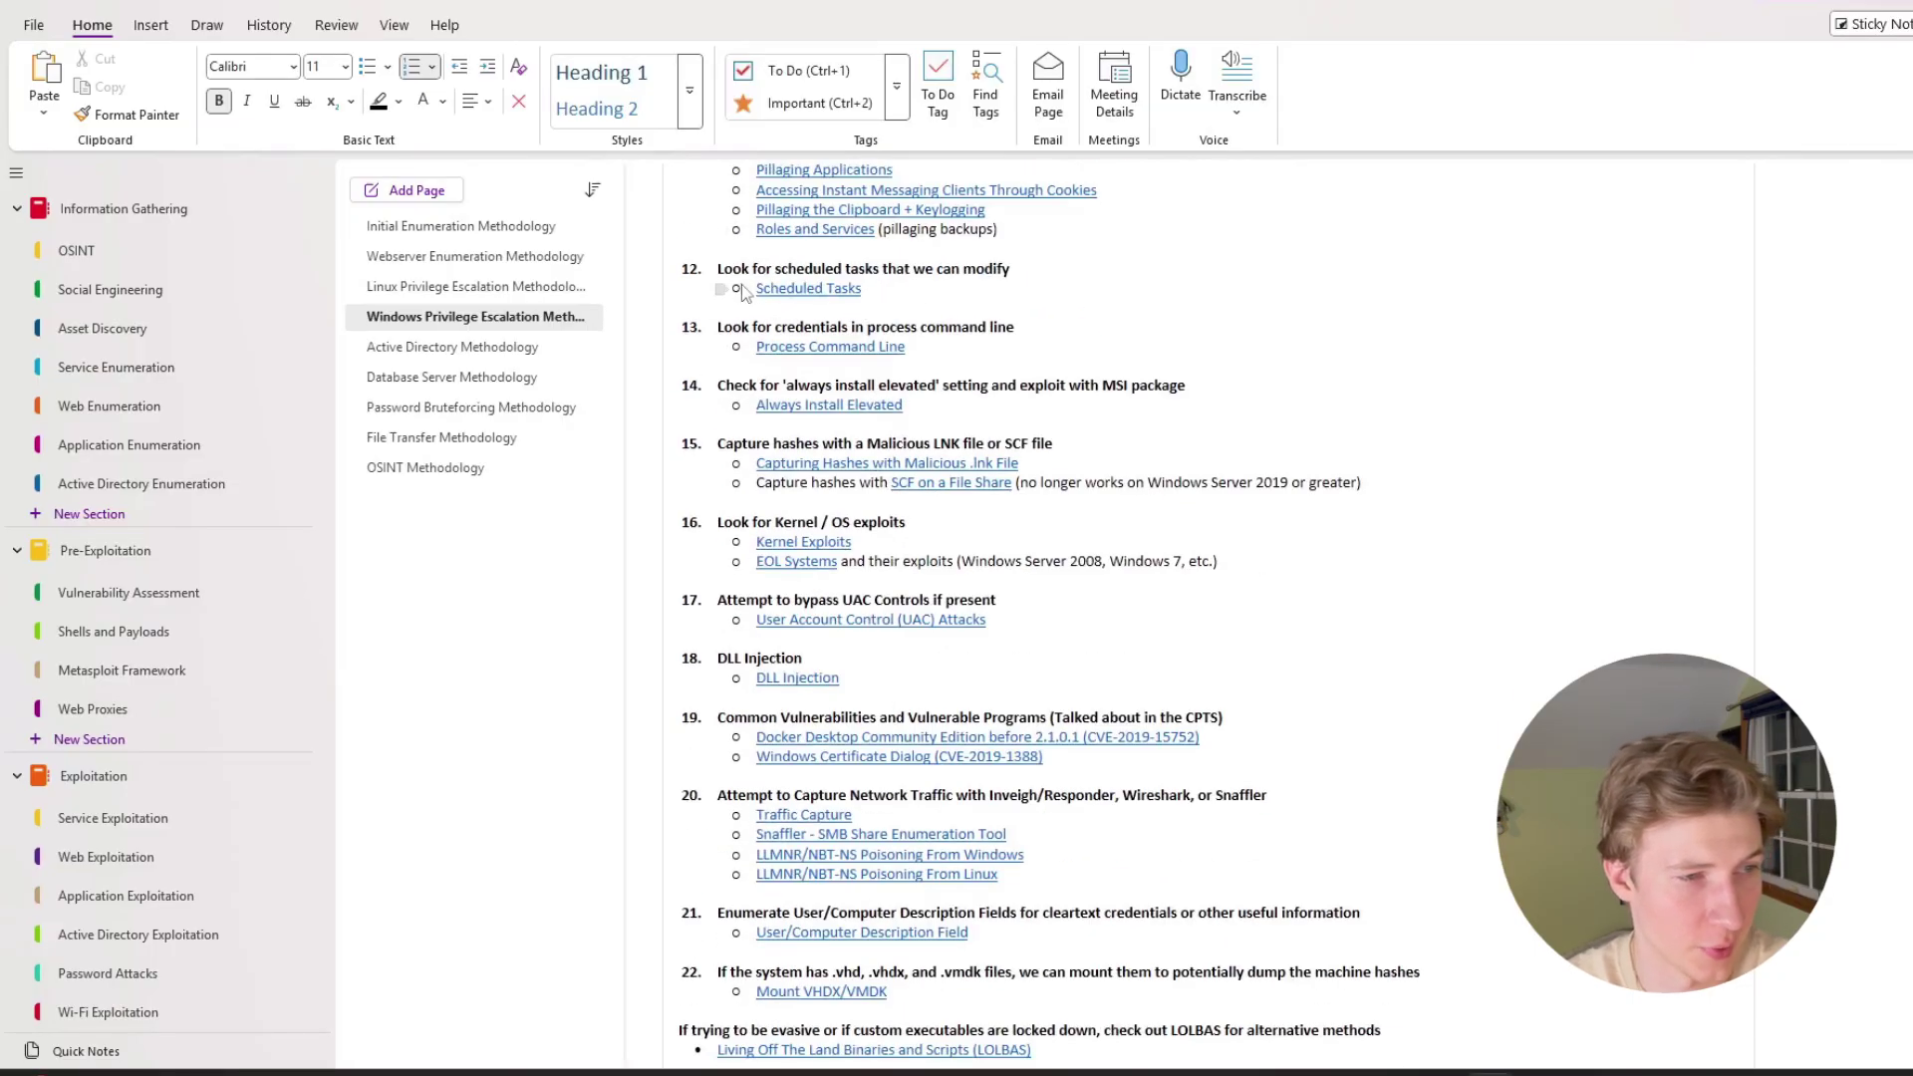
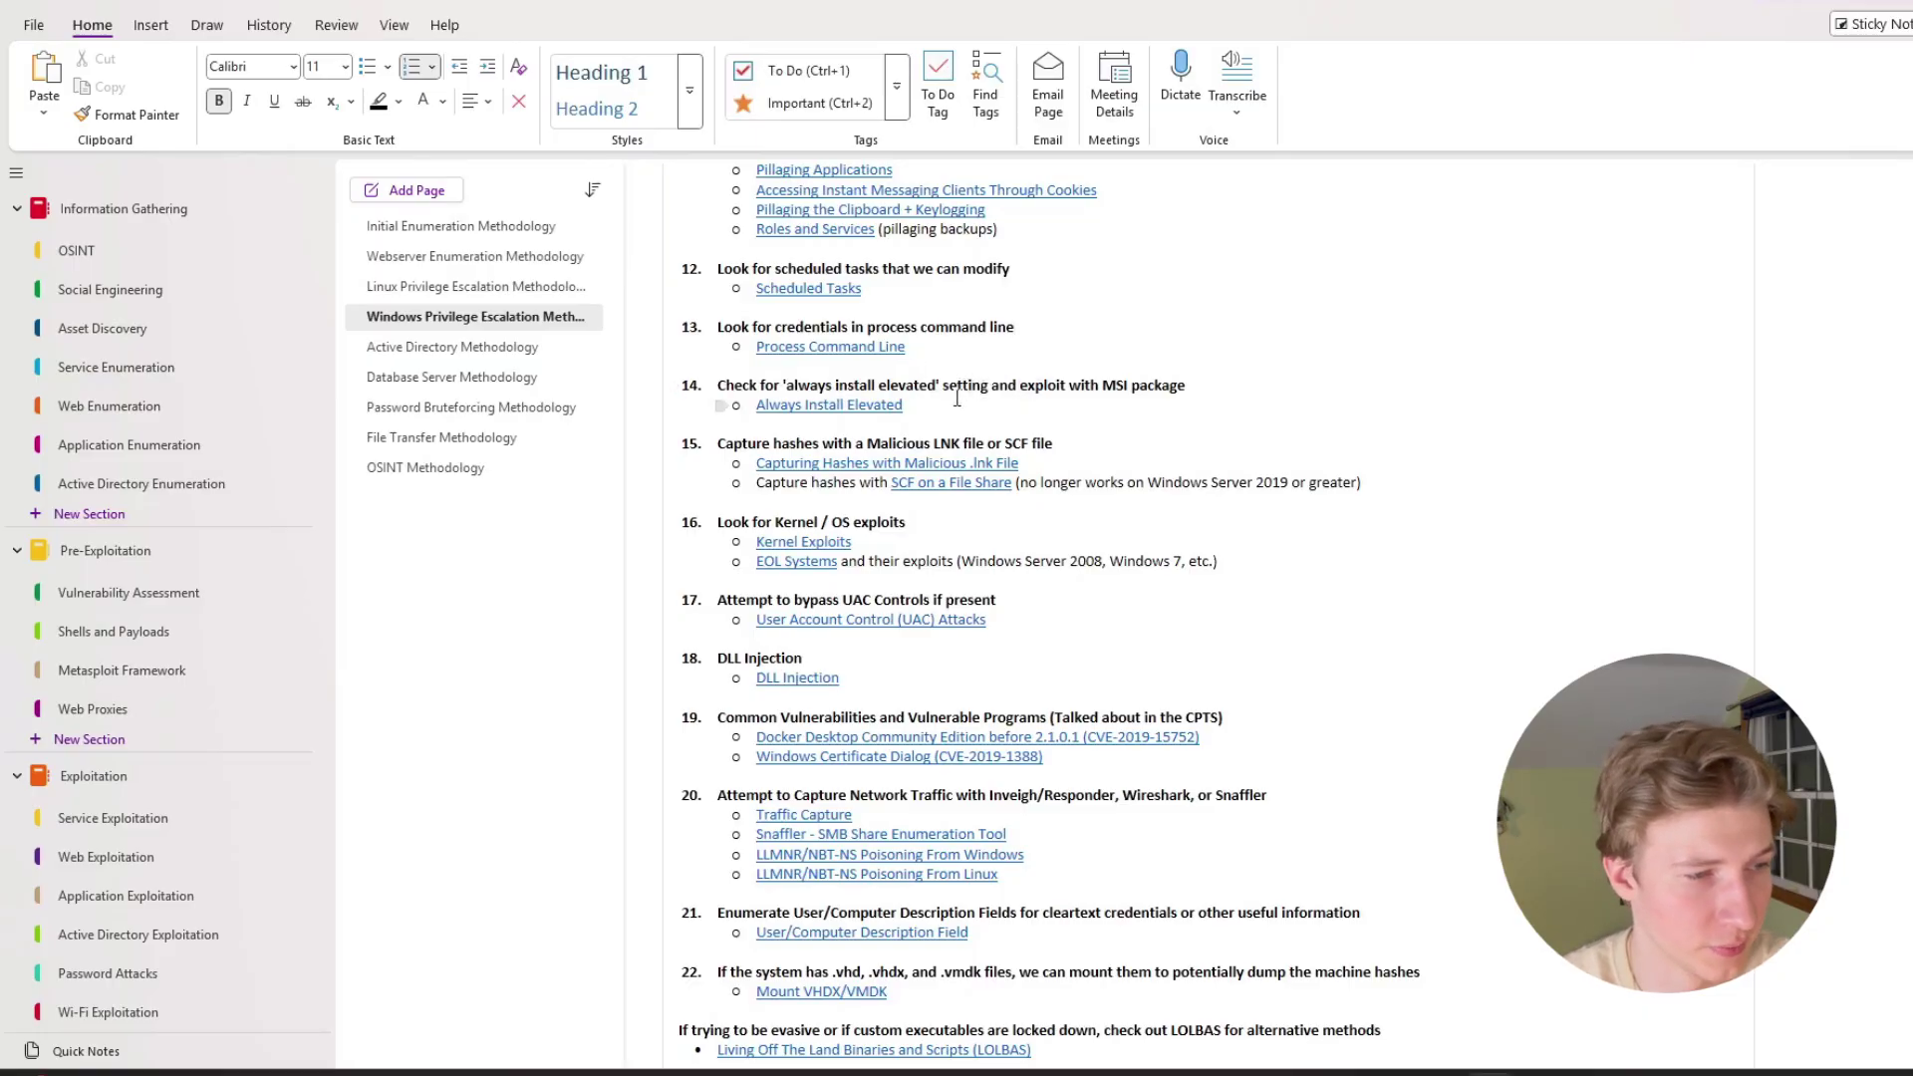
Step: Scroll to items 16–22 and the LOLBAS note, then place the cursor in the DLL Injection entry
scroll(969, 388, "down", 3)
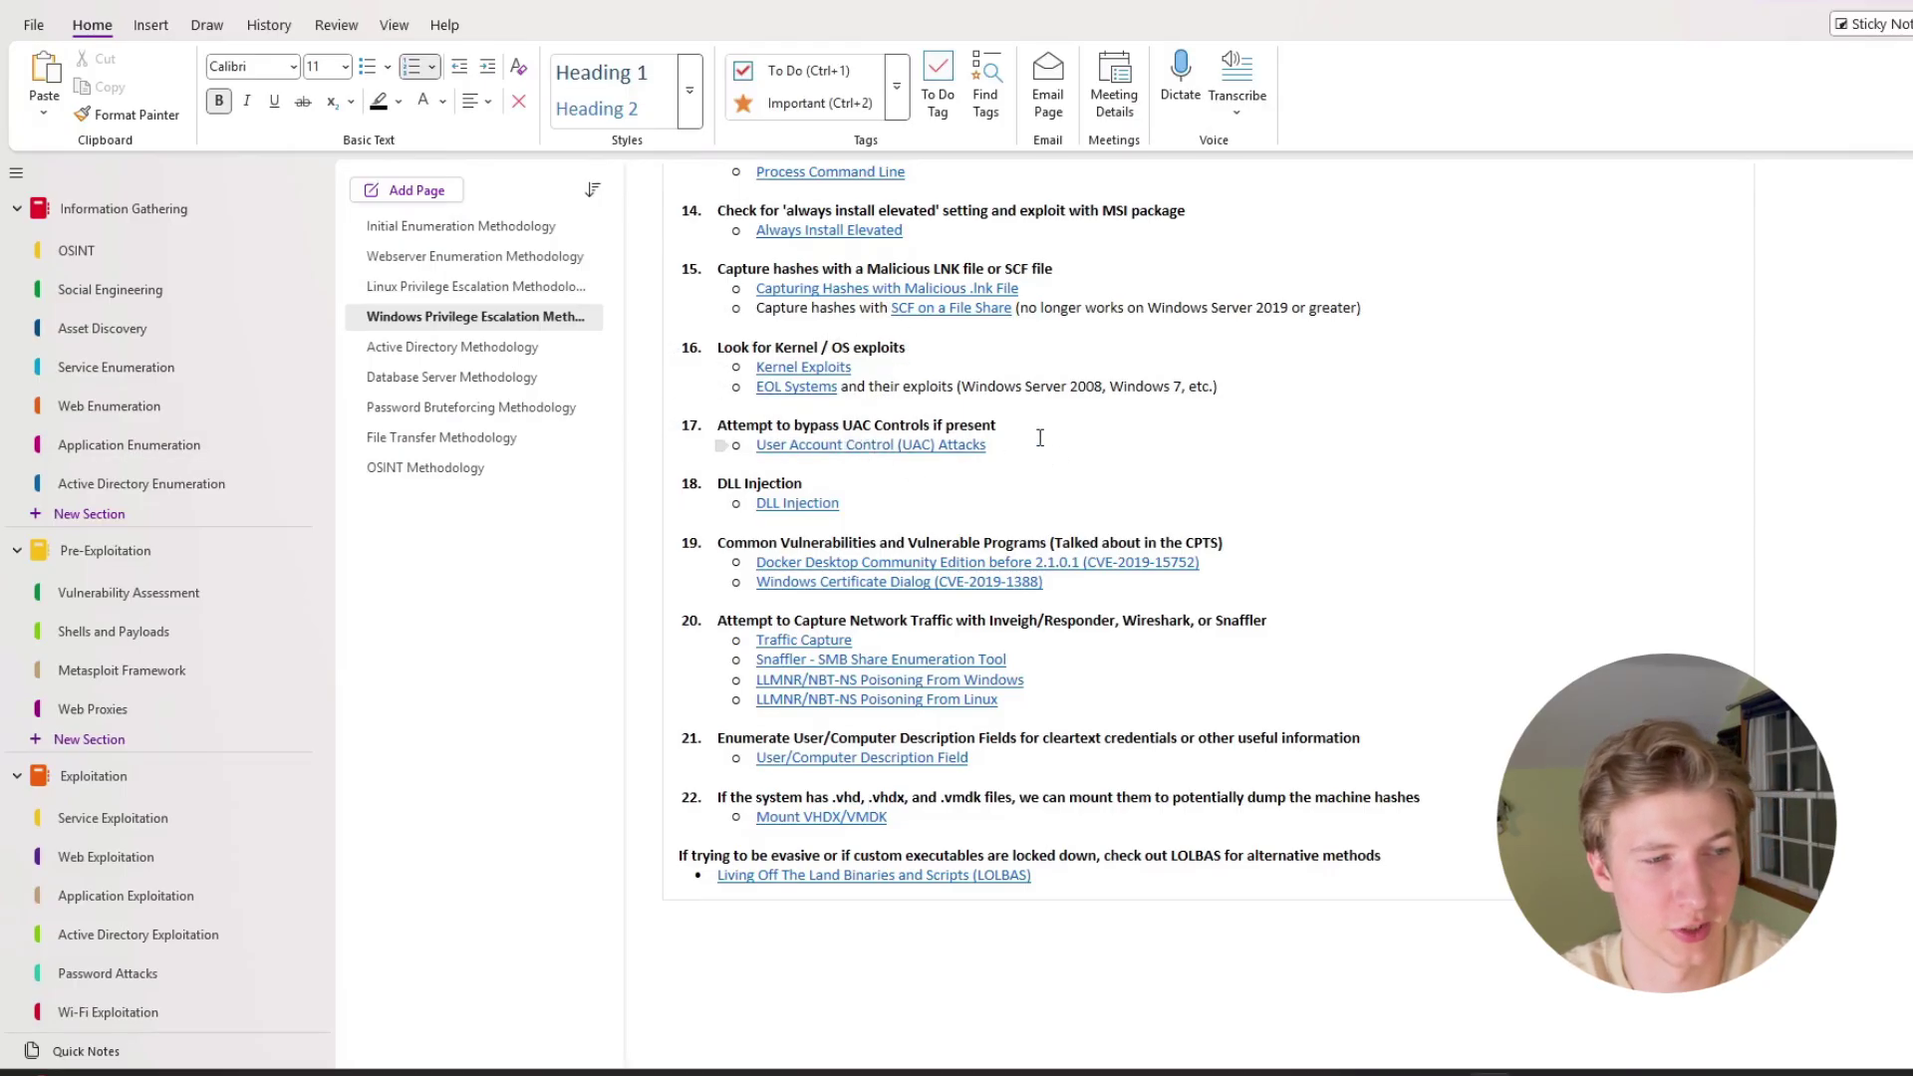
scroll(996, 428, "down", 3)
left_click(841, 328)
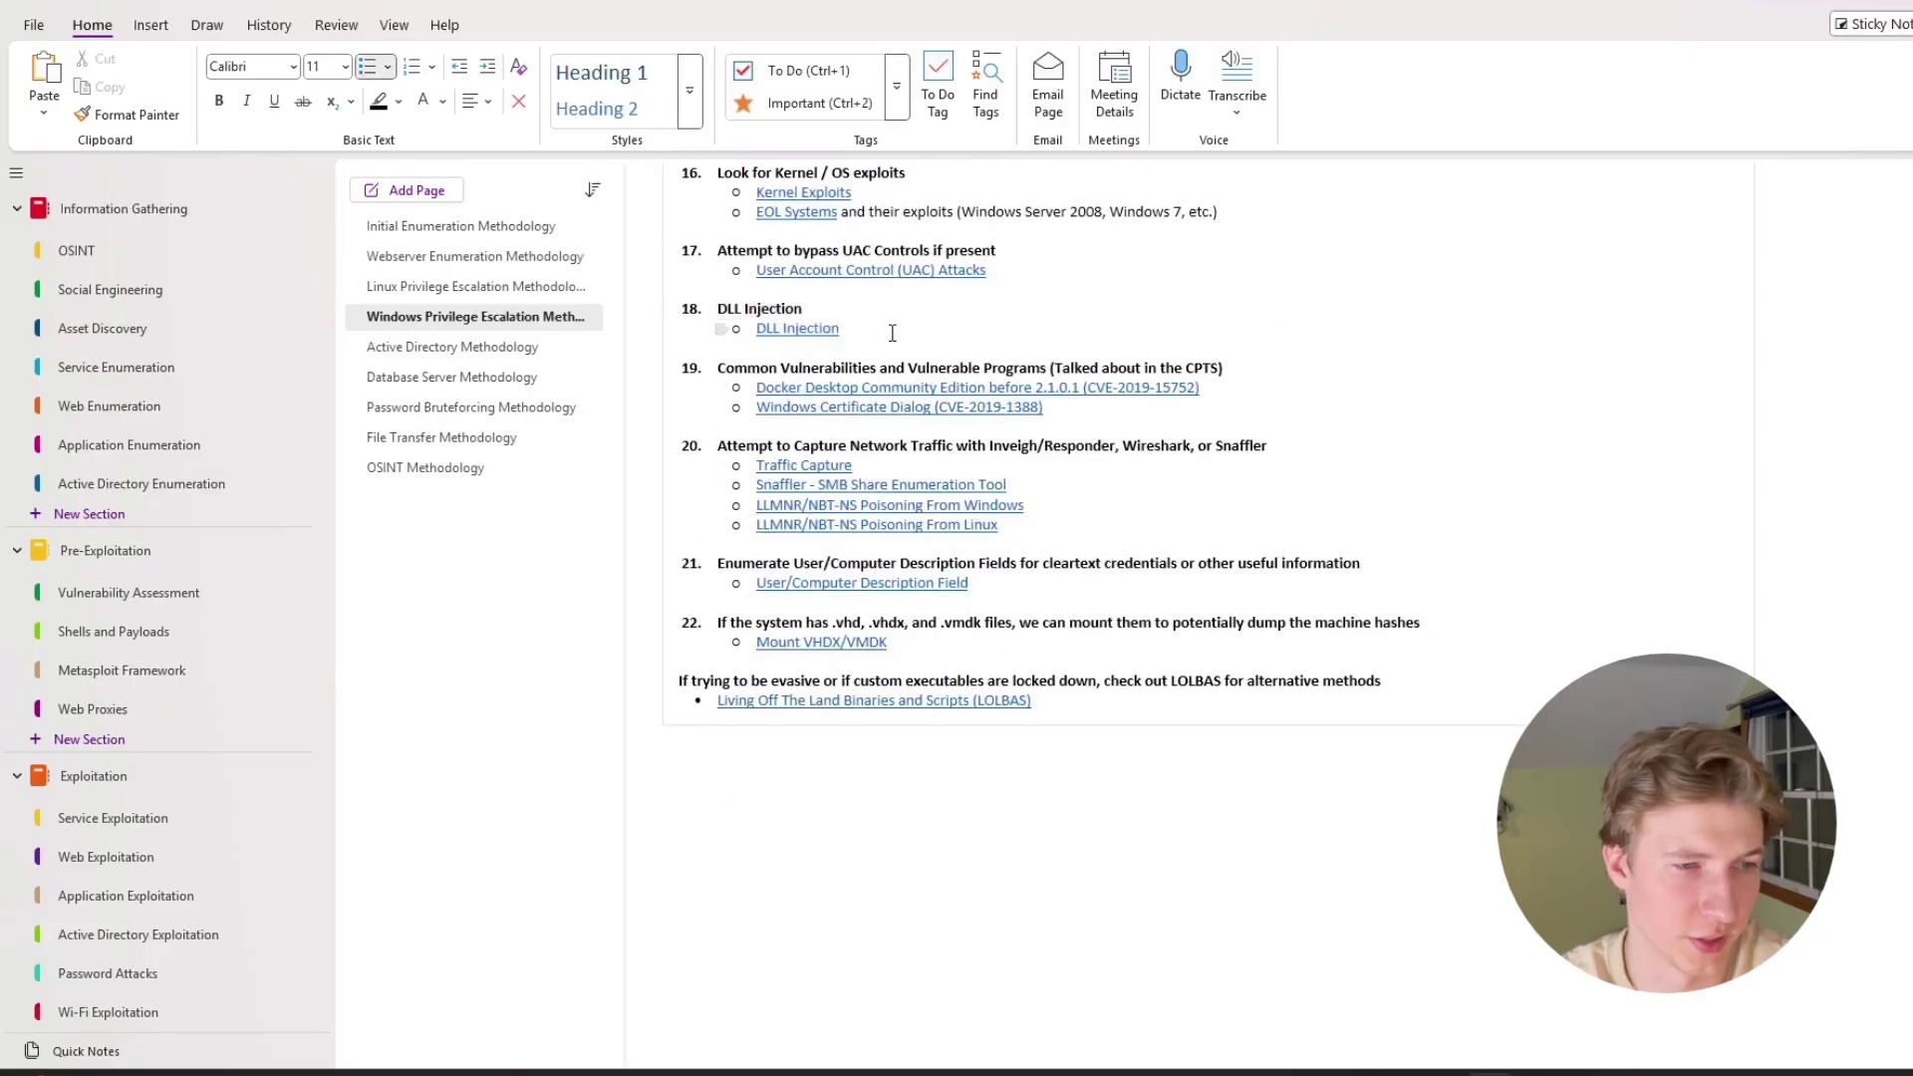
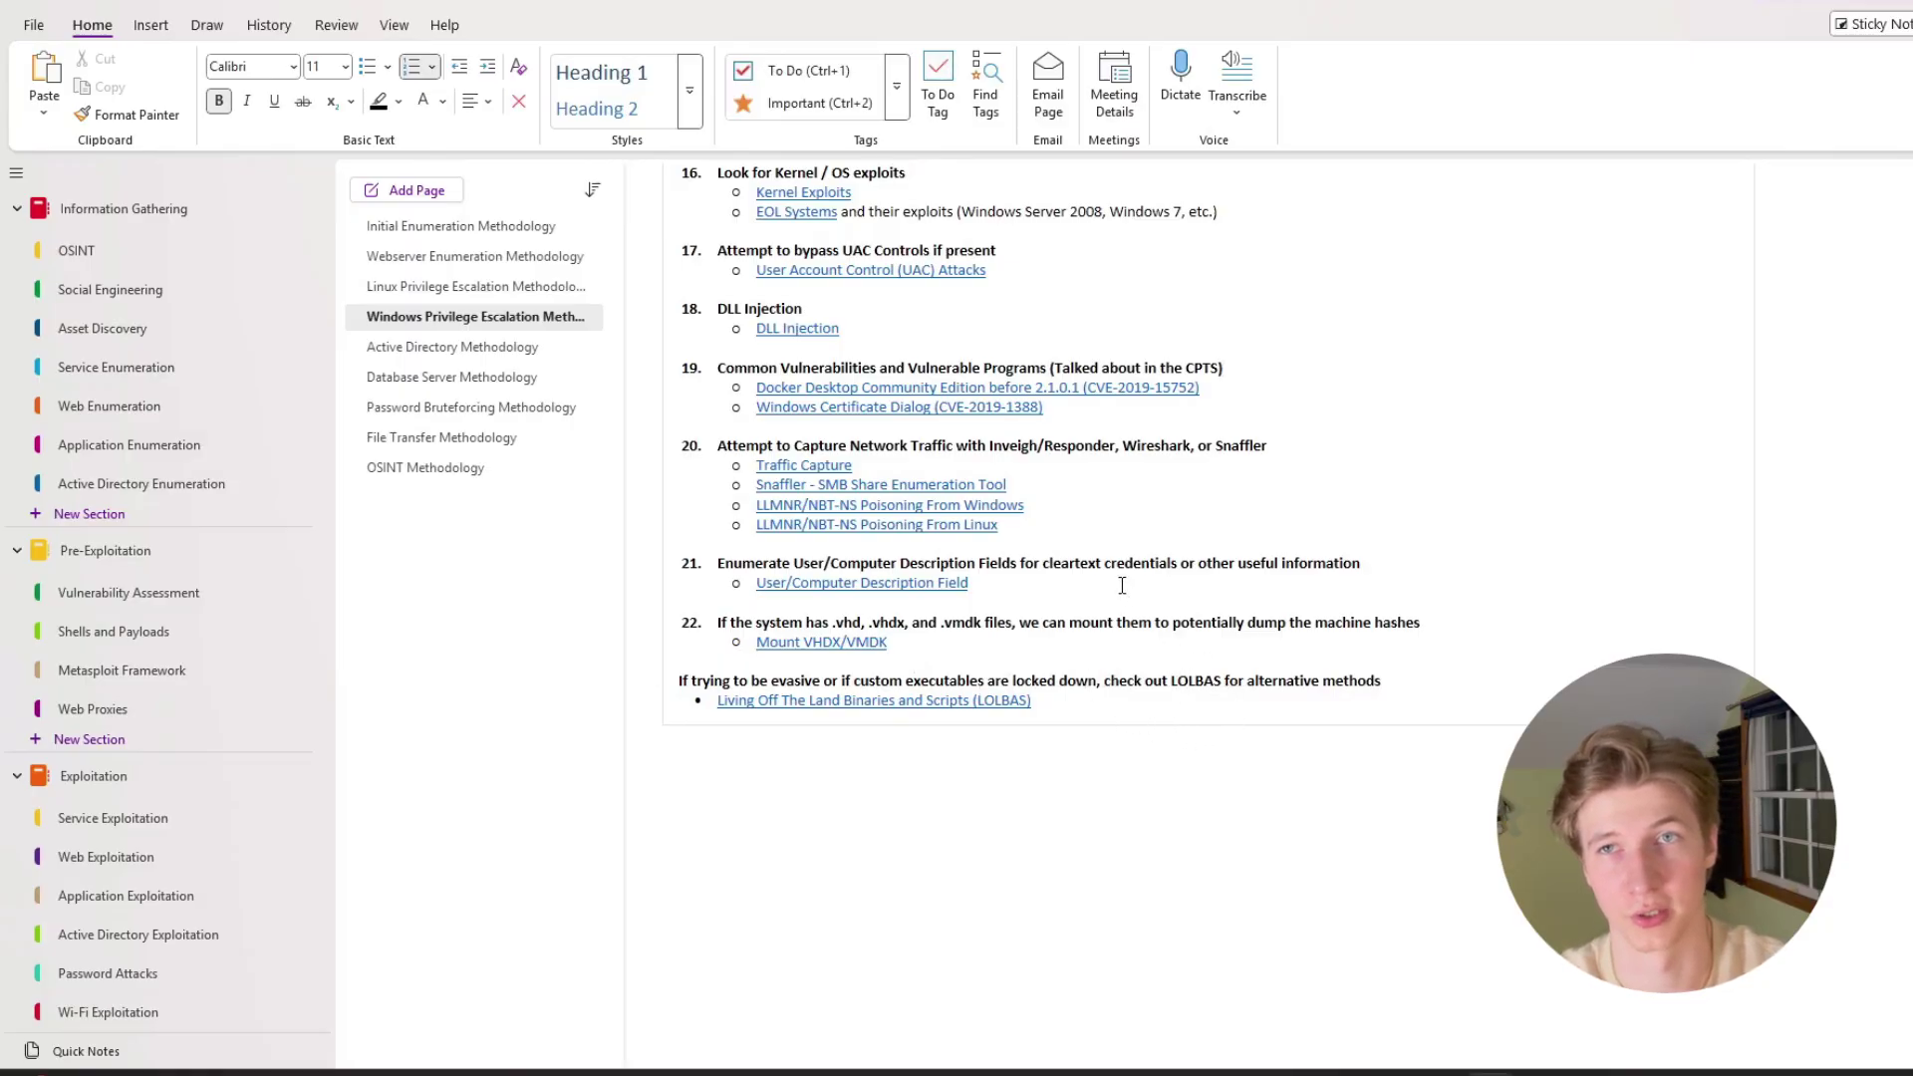
Step: Switch from Windows Privilege Escalation Methodology to the next page, Active Directory Methodology
key("ctrl+Page_Down")
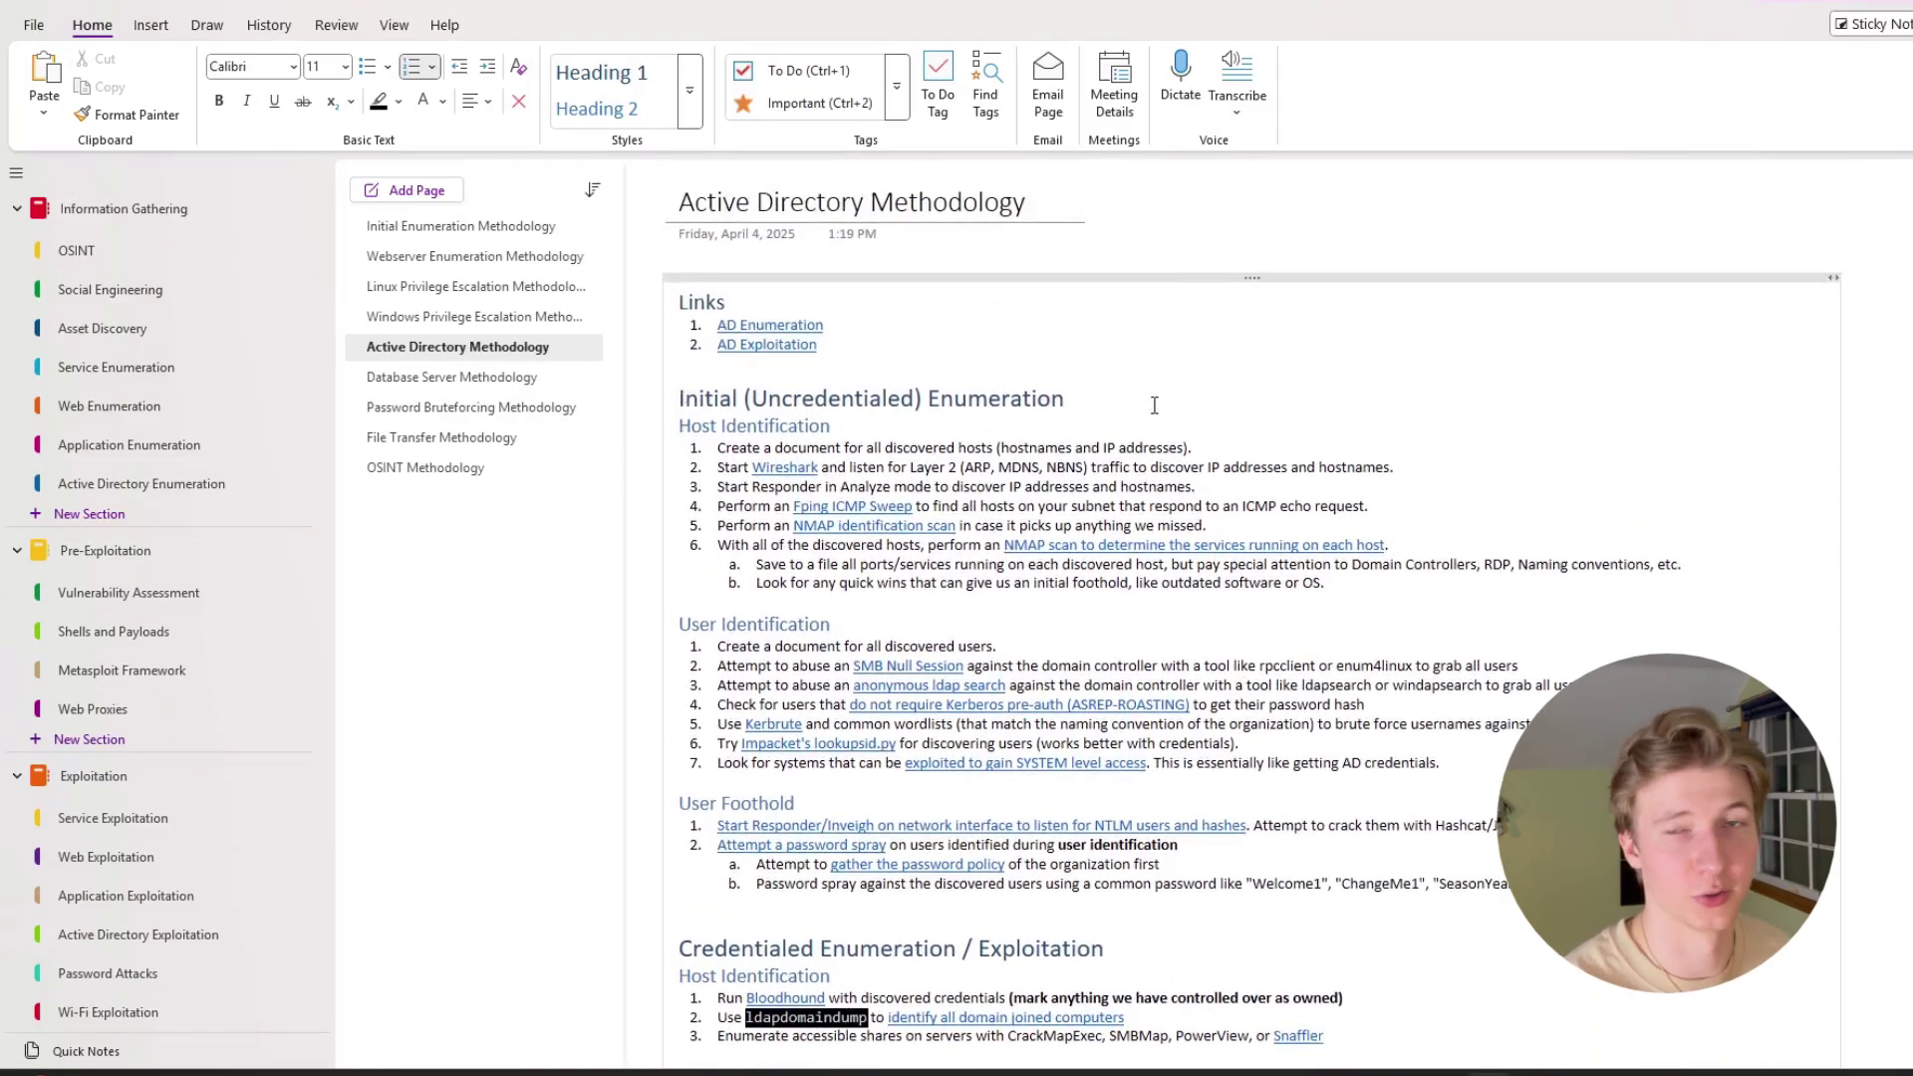
scroll(1033, 443, "down", 3)
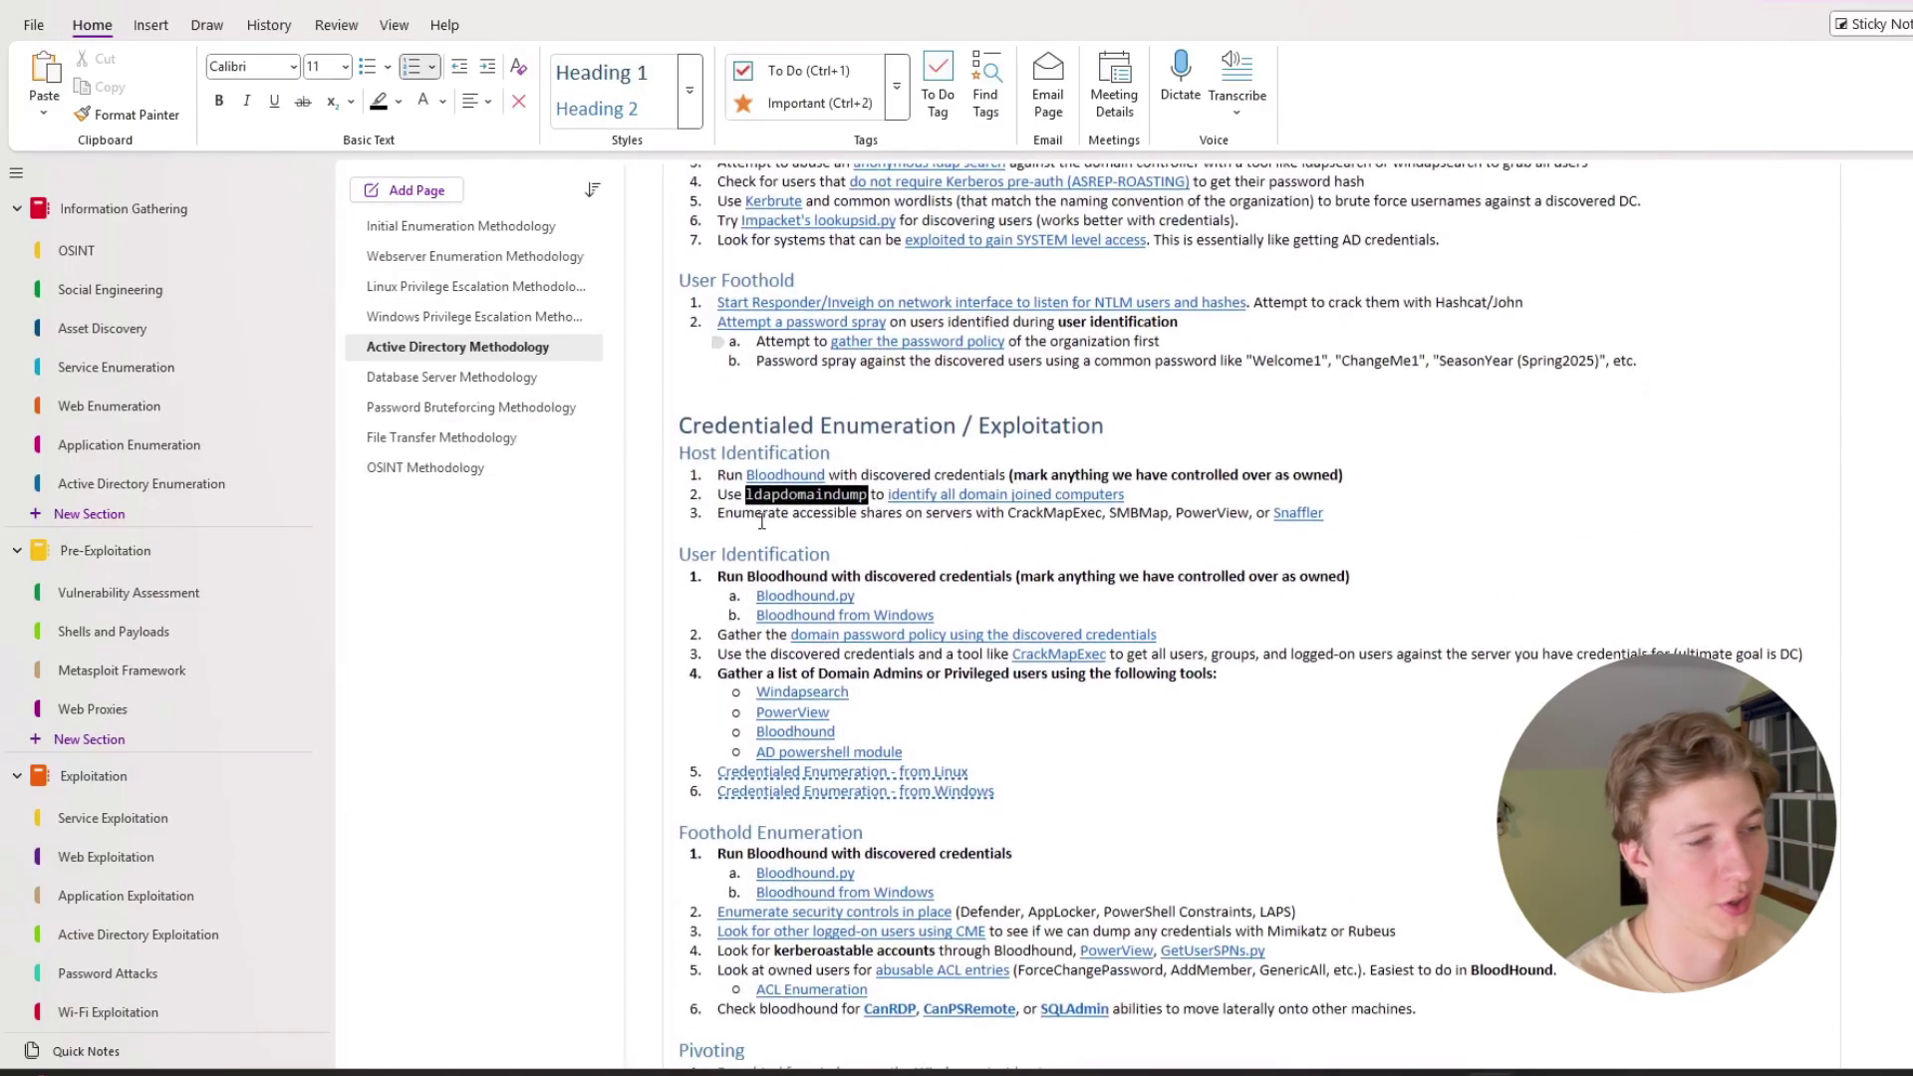
scroll(1018, 429, "down", 2)
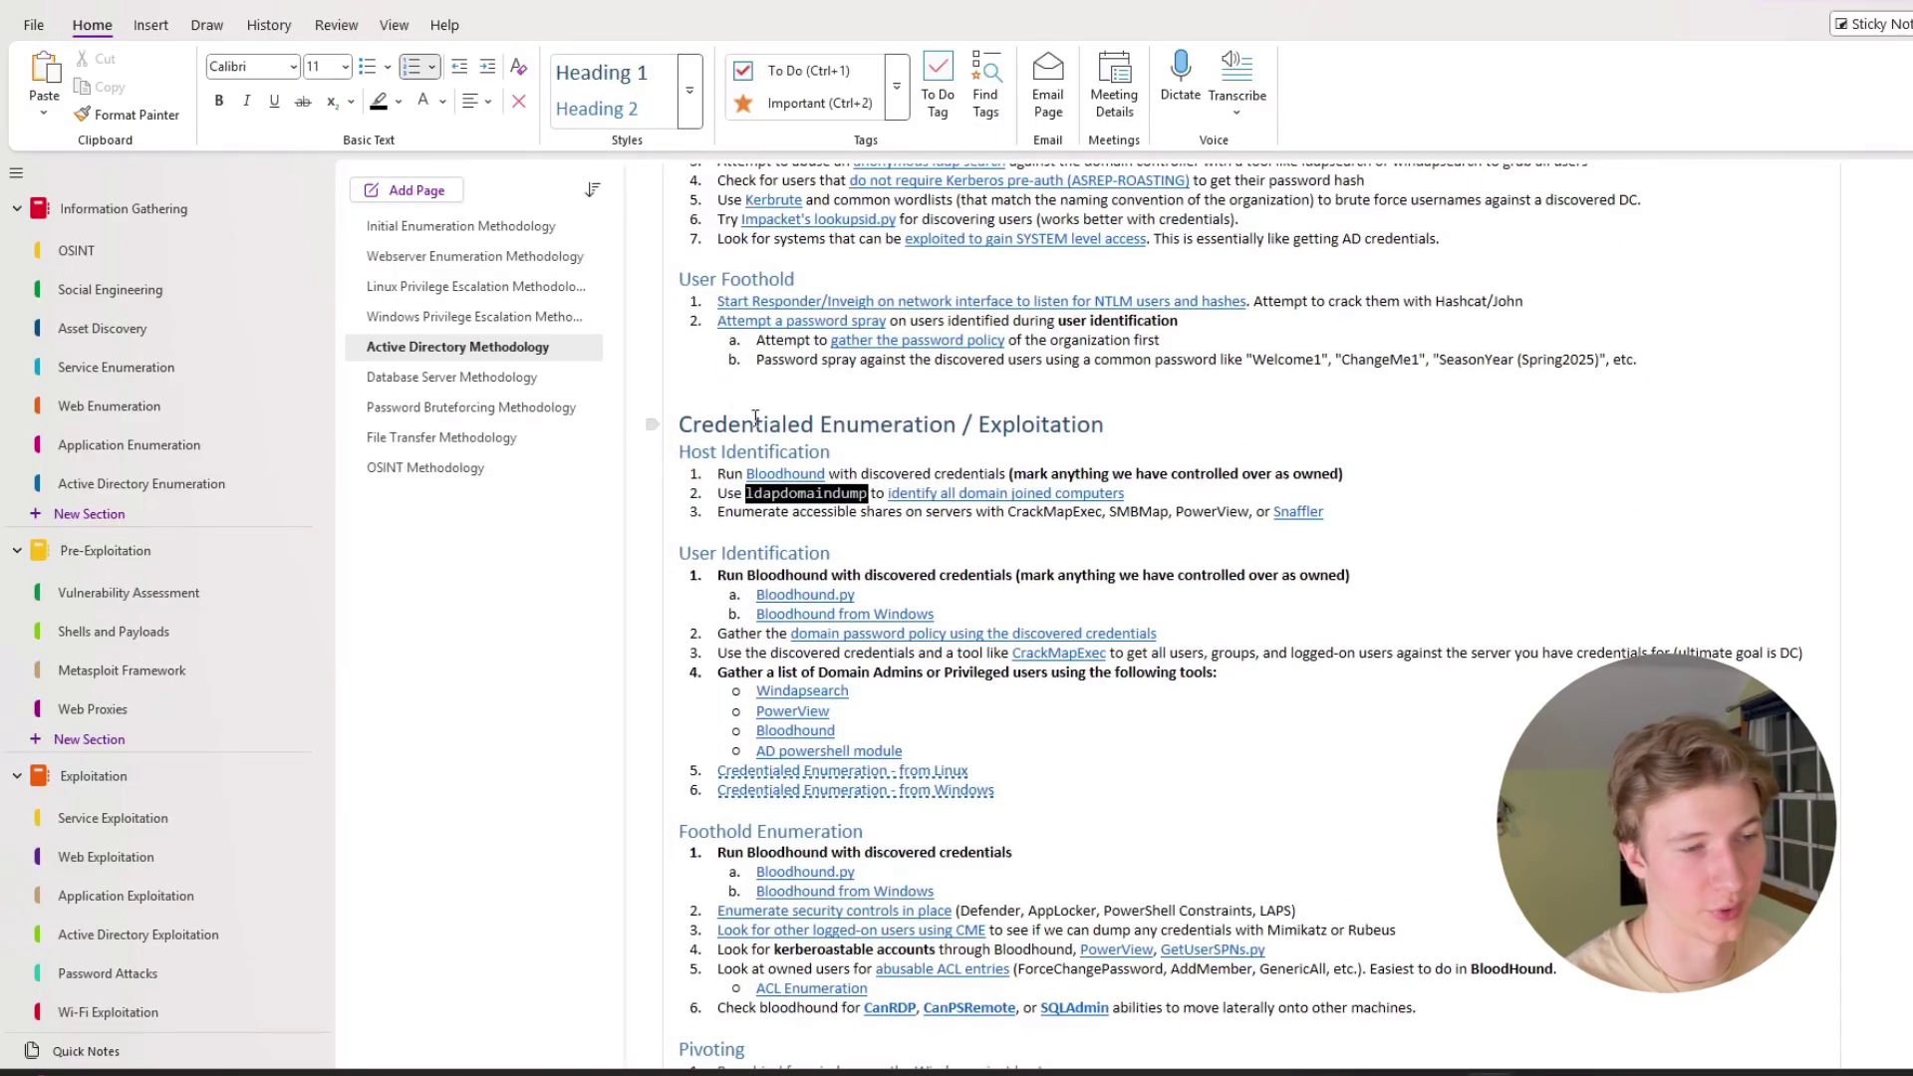
scroll(785, 428, "down", 10)
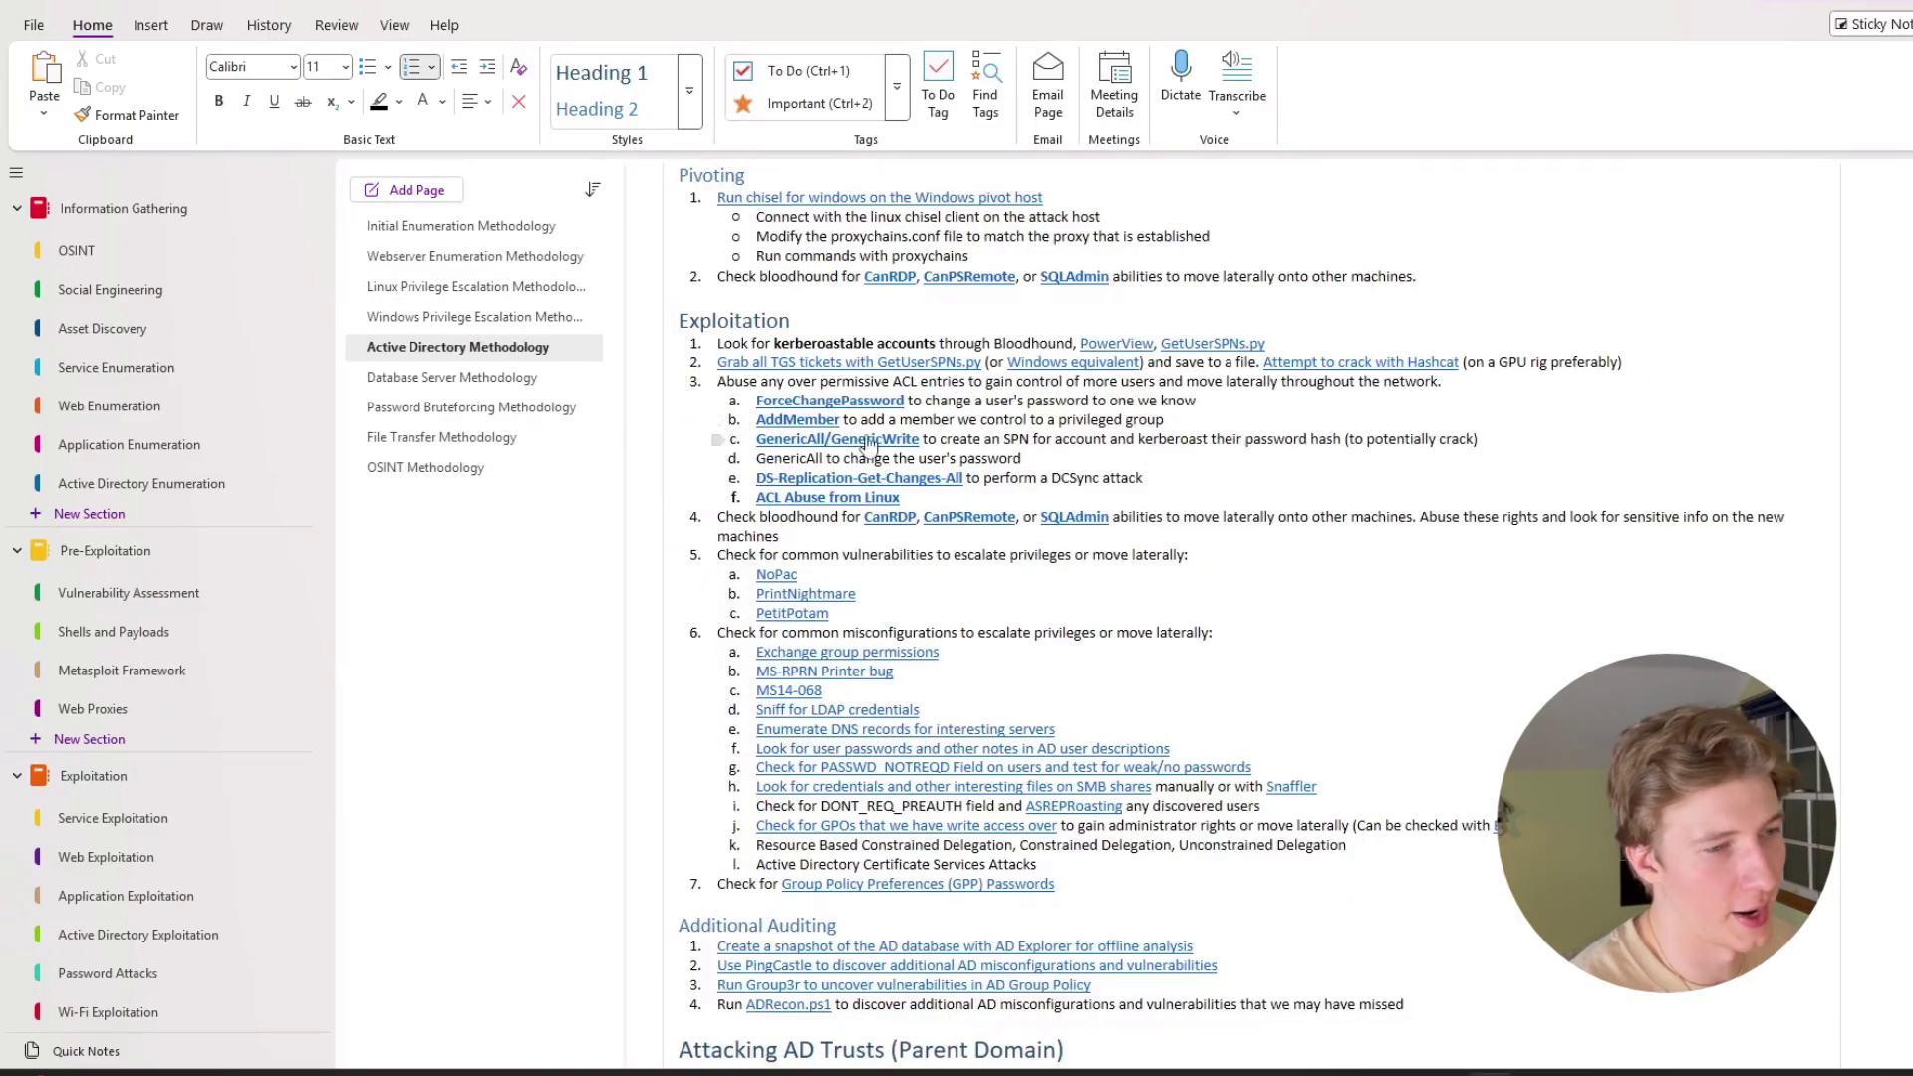
scroll(897, 538, "down", 2)
scroll(913, 559, "up", 2)
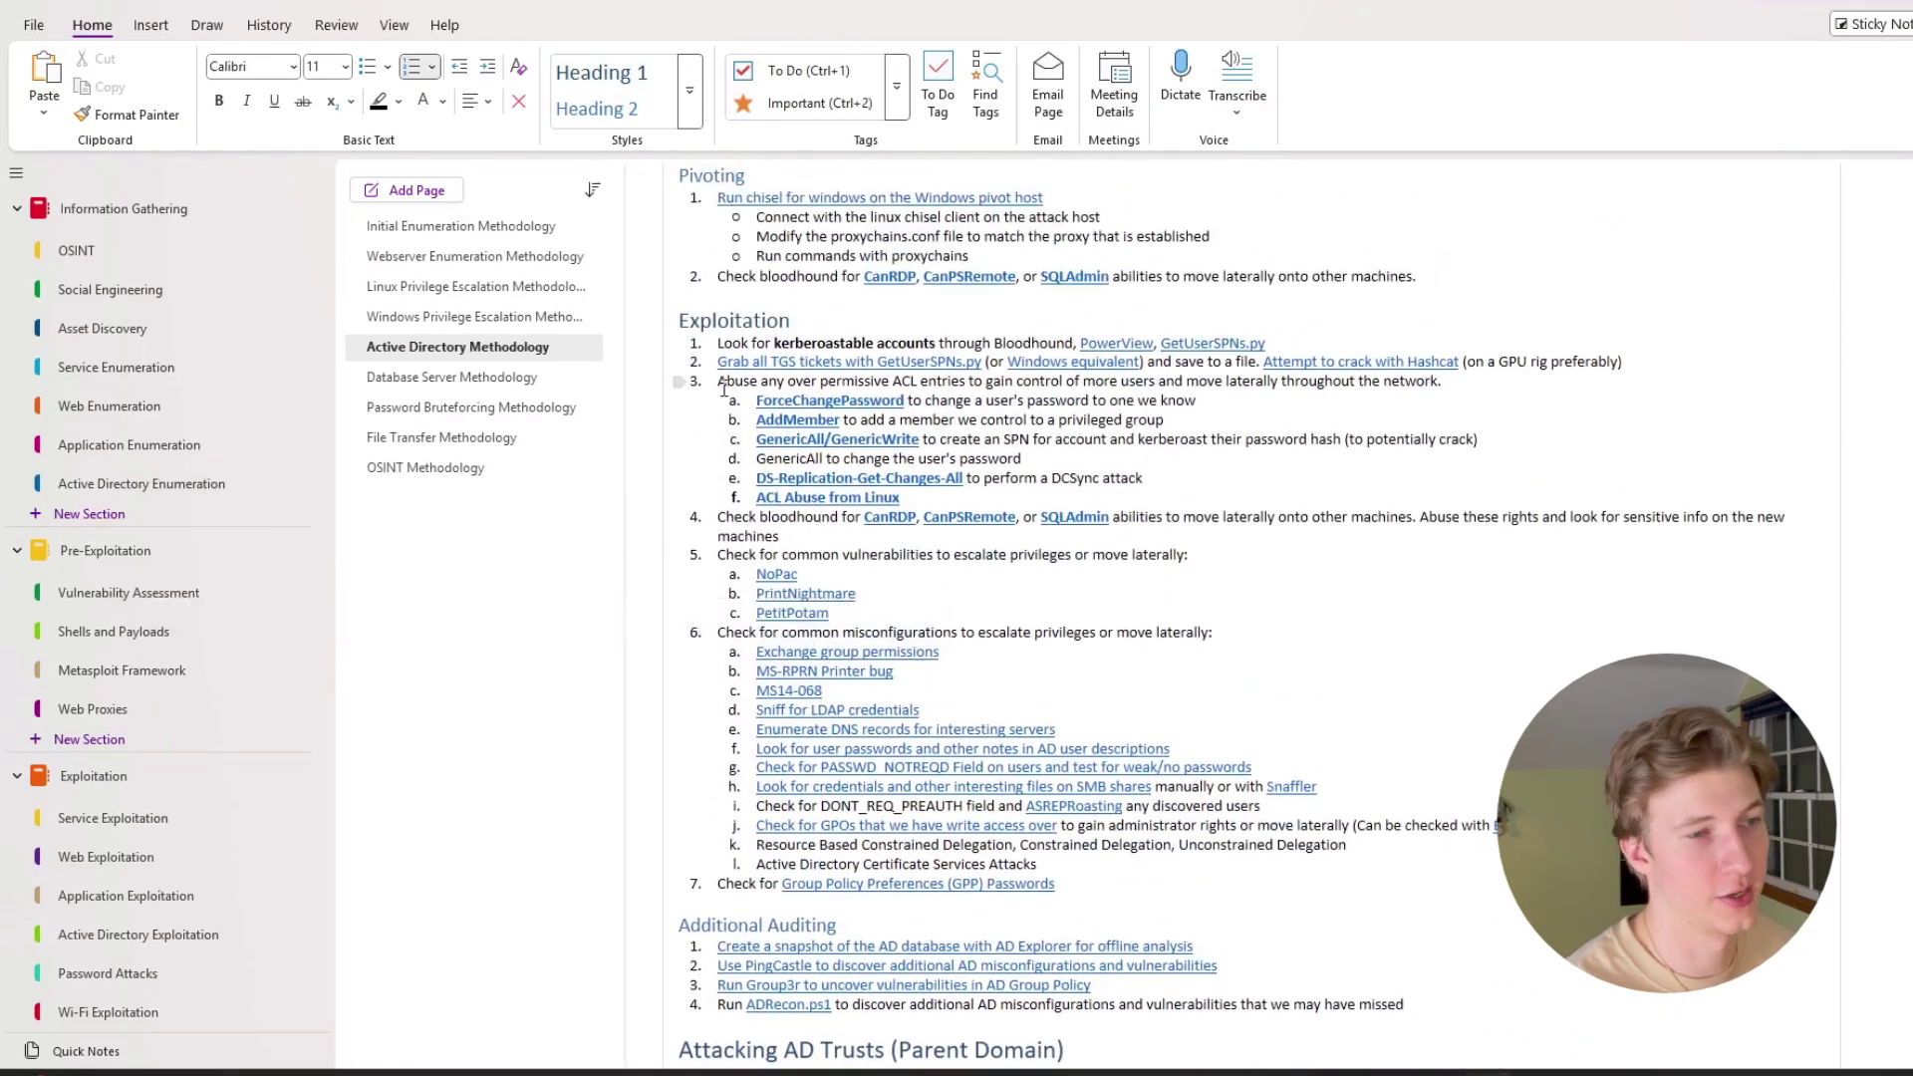
scroll(697, 329, "down", 2)
scroll(841, 424, "up", 20)
scroll(842, 425, "down", 2)
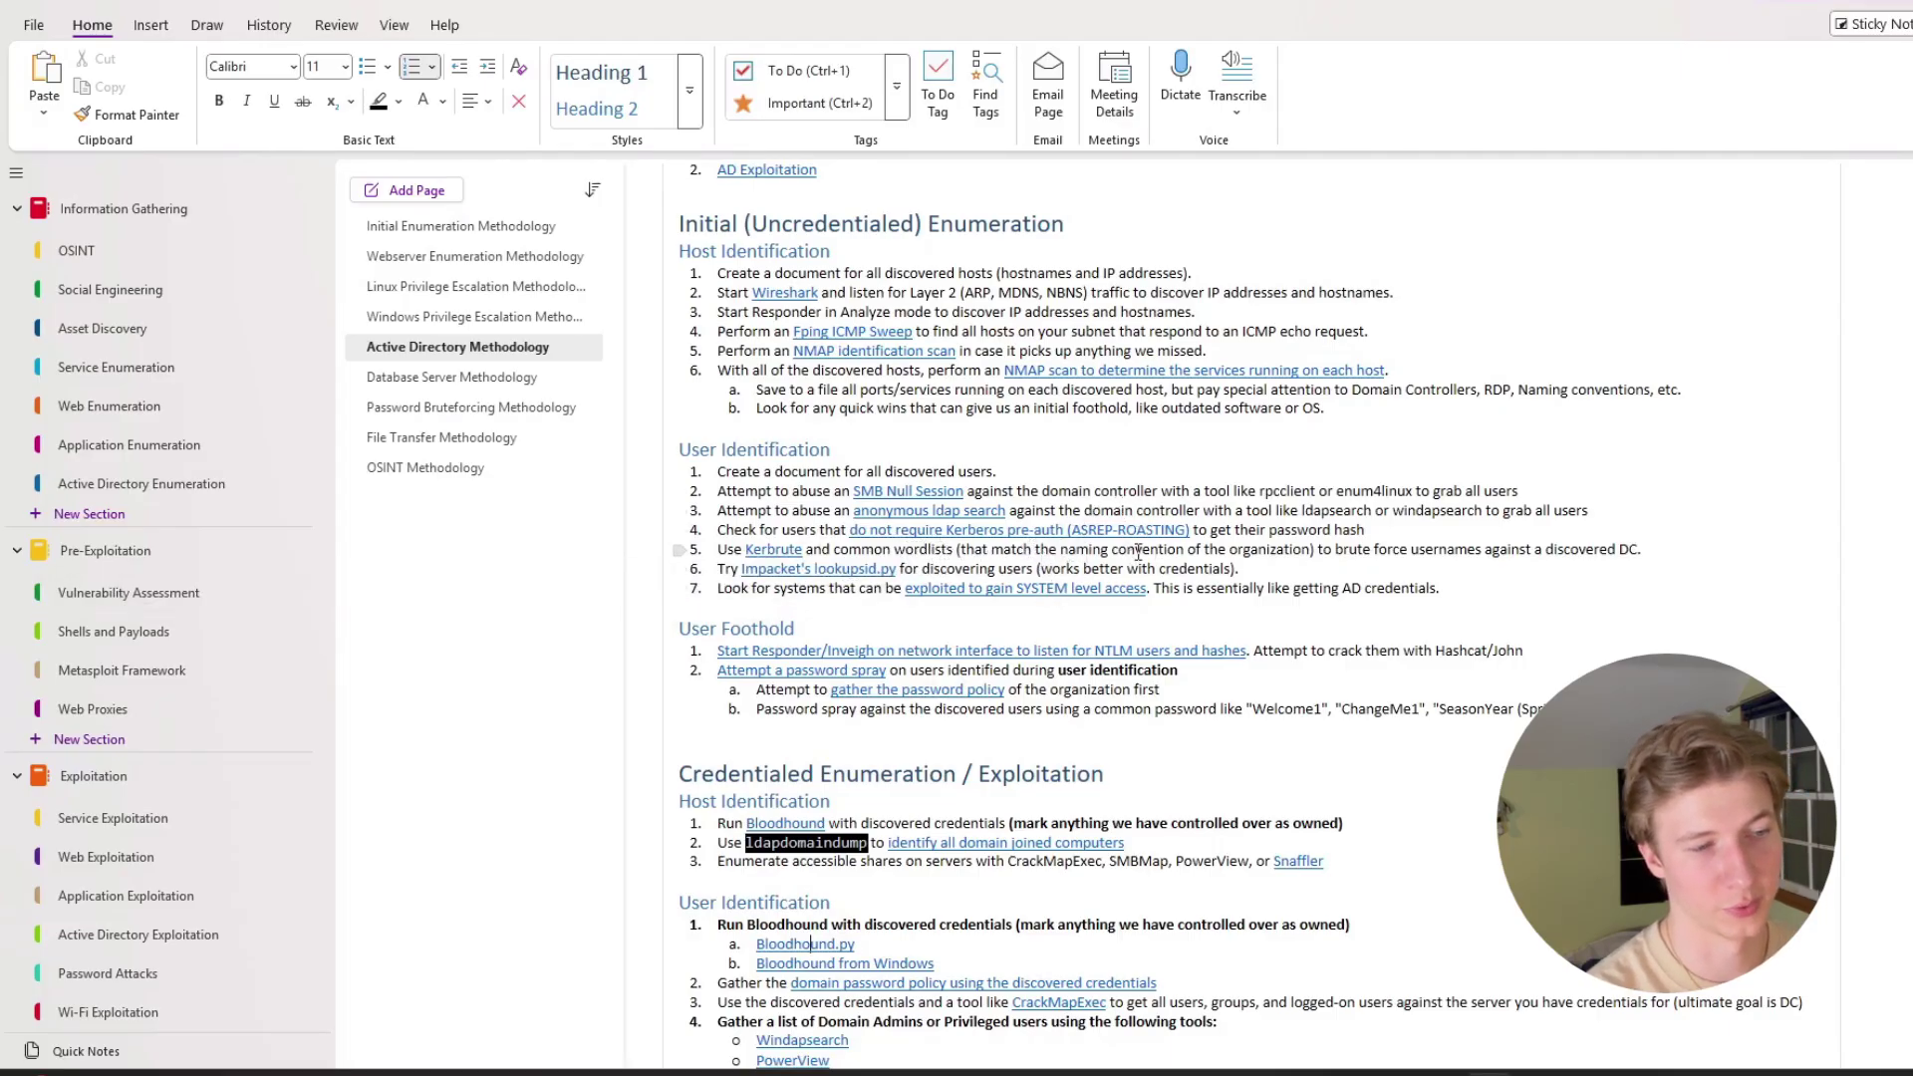
scroll(757, 558, "down", 3)
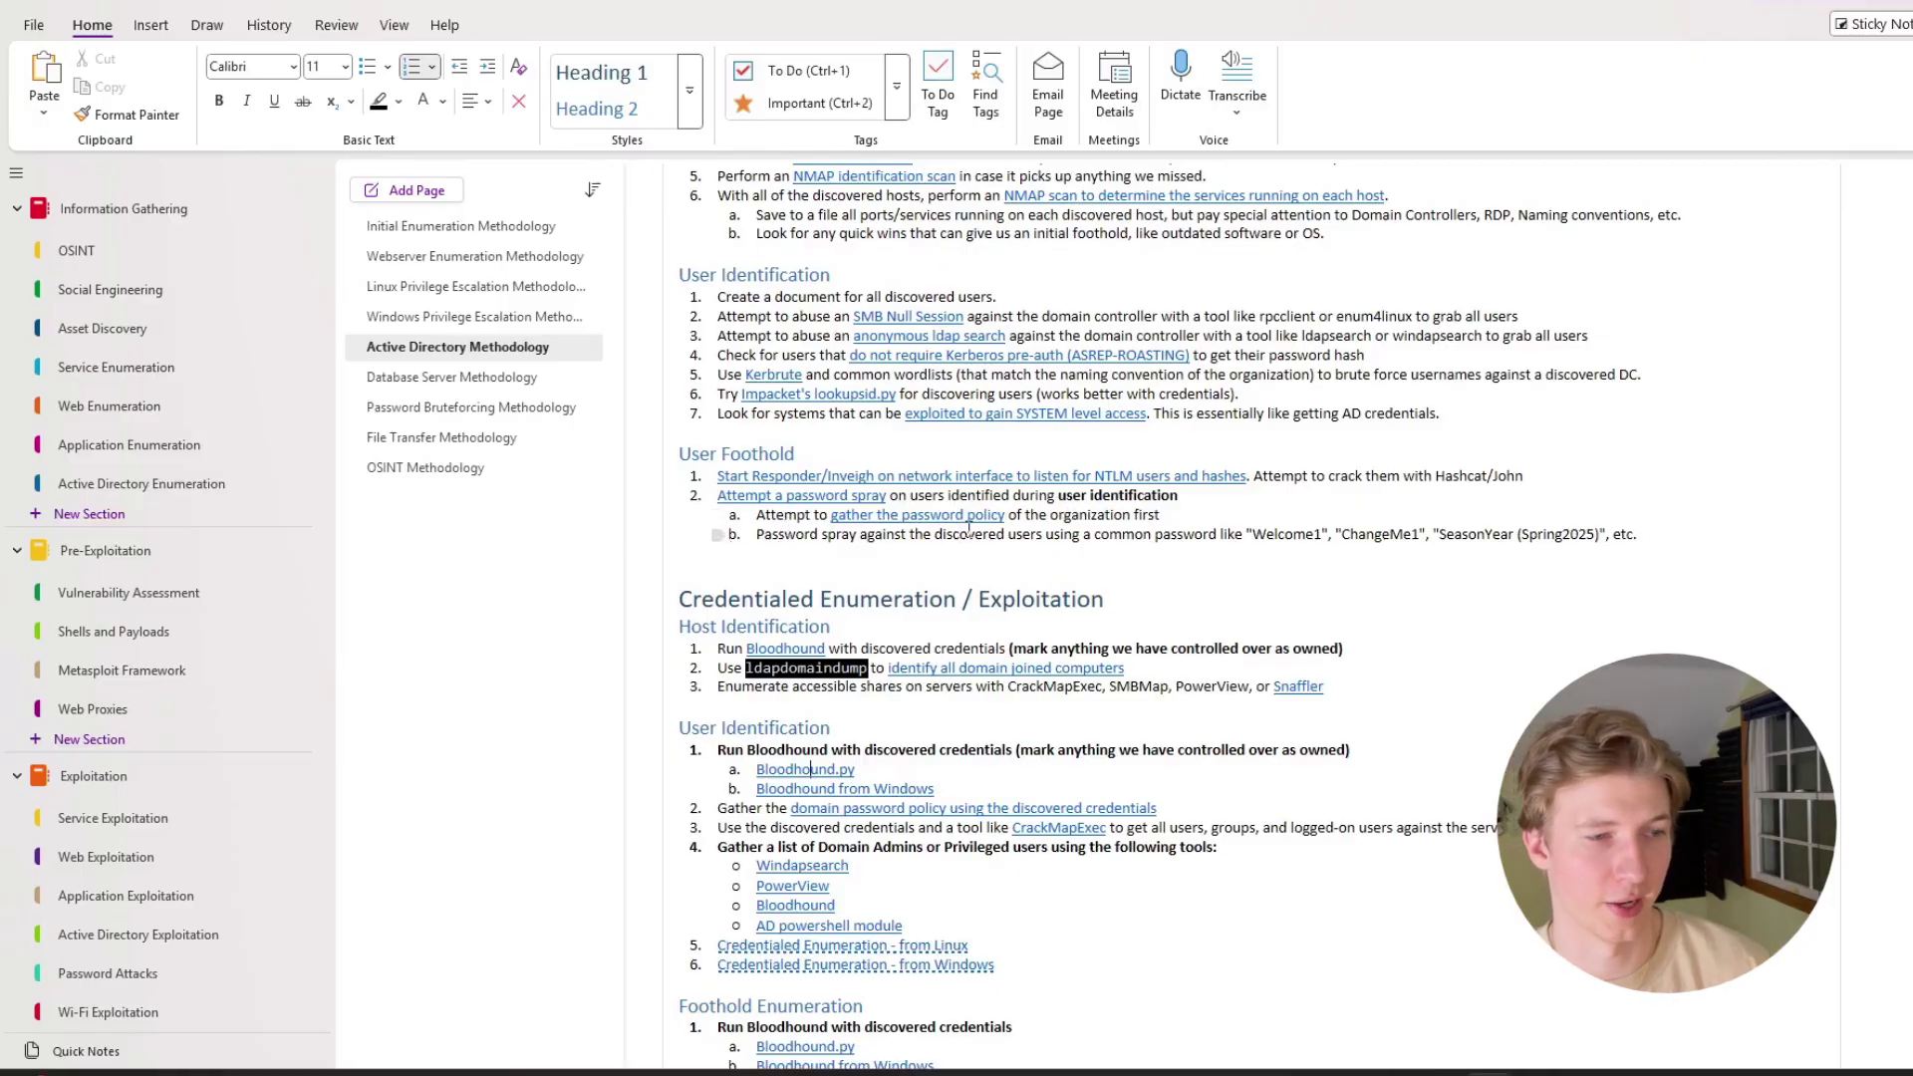
scroll(1211, 604, "down", 3)
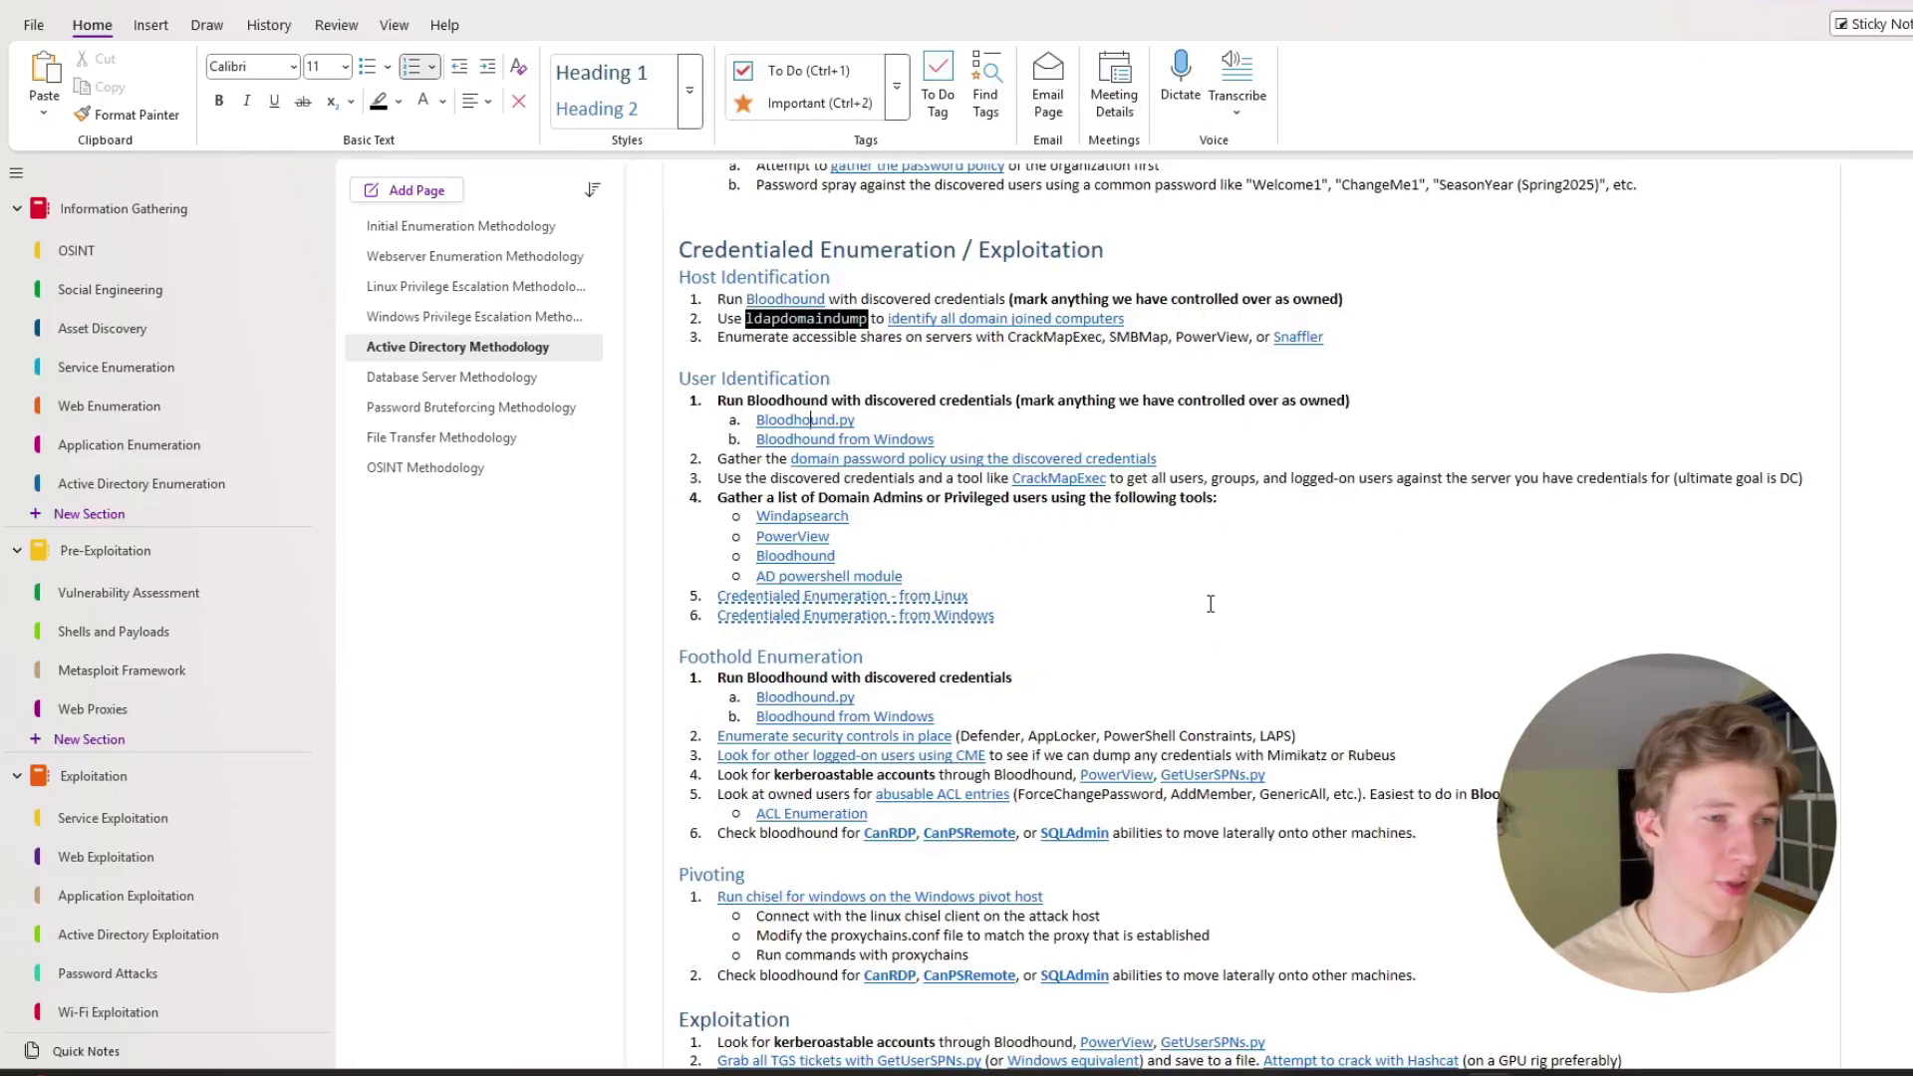
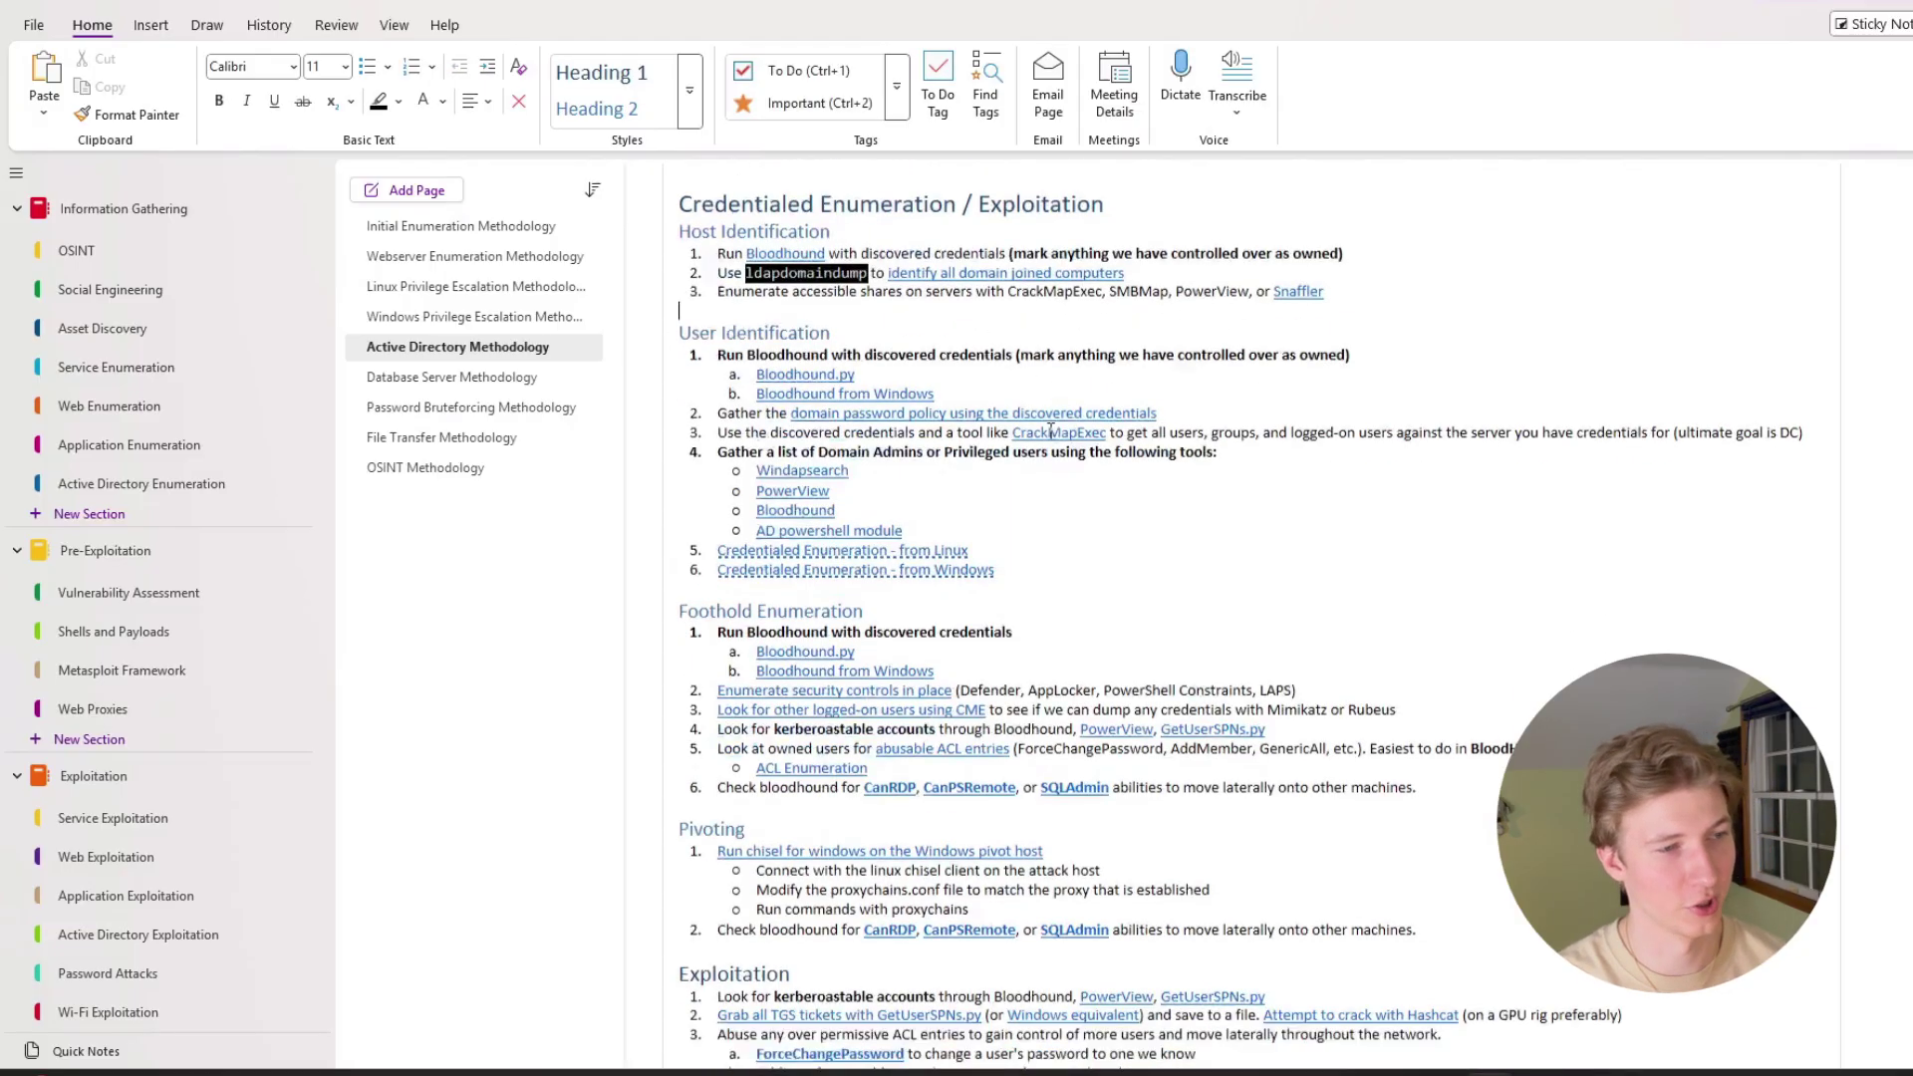
left_click(760, 349)
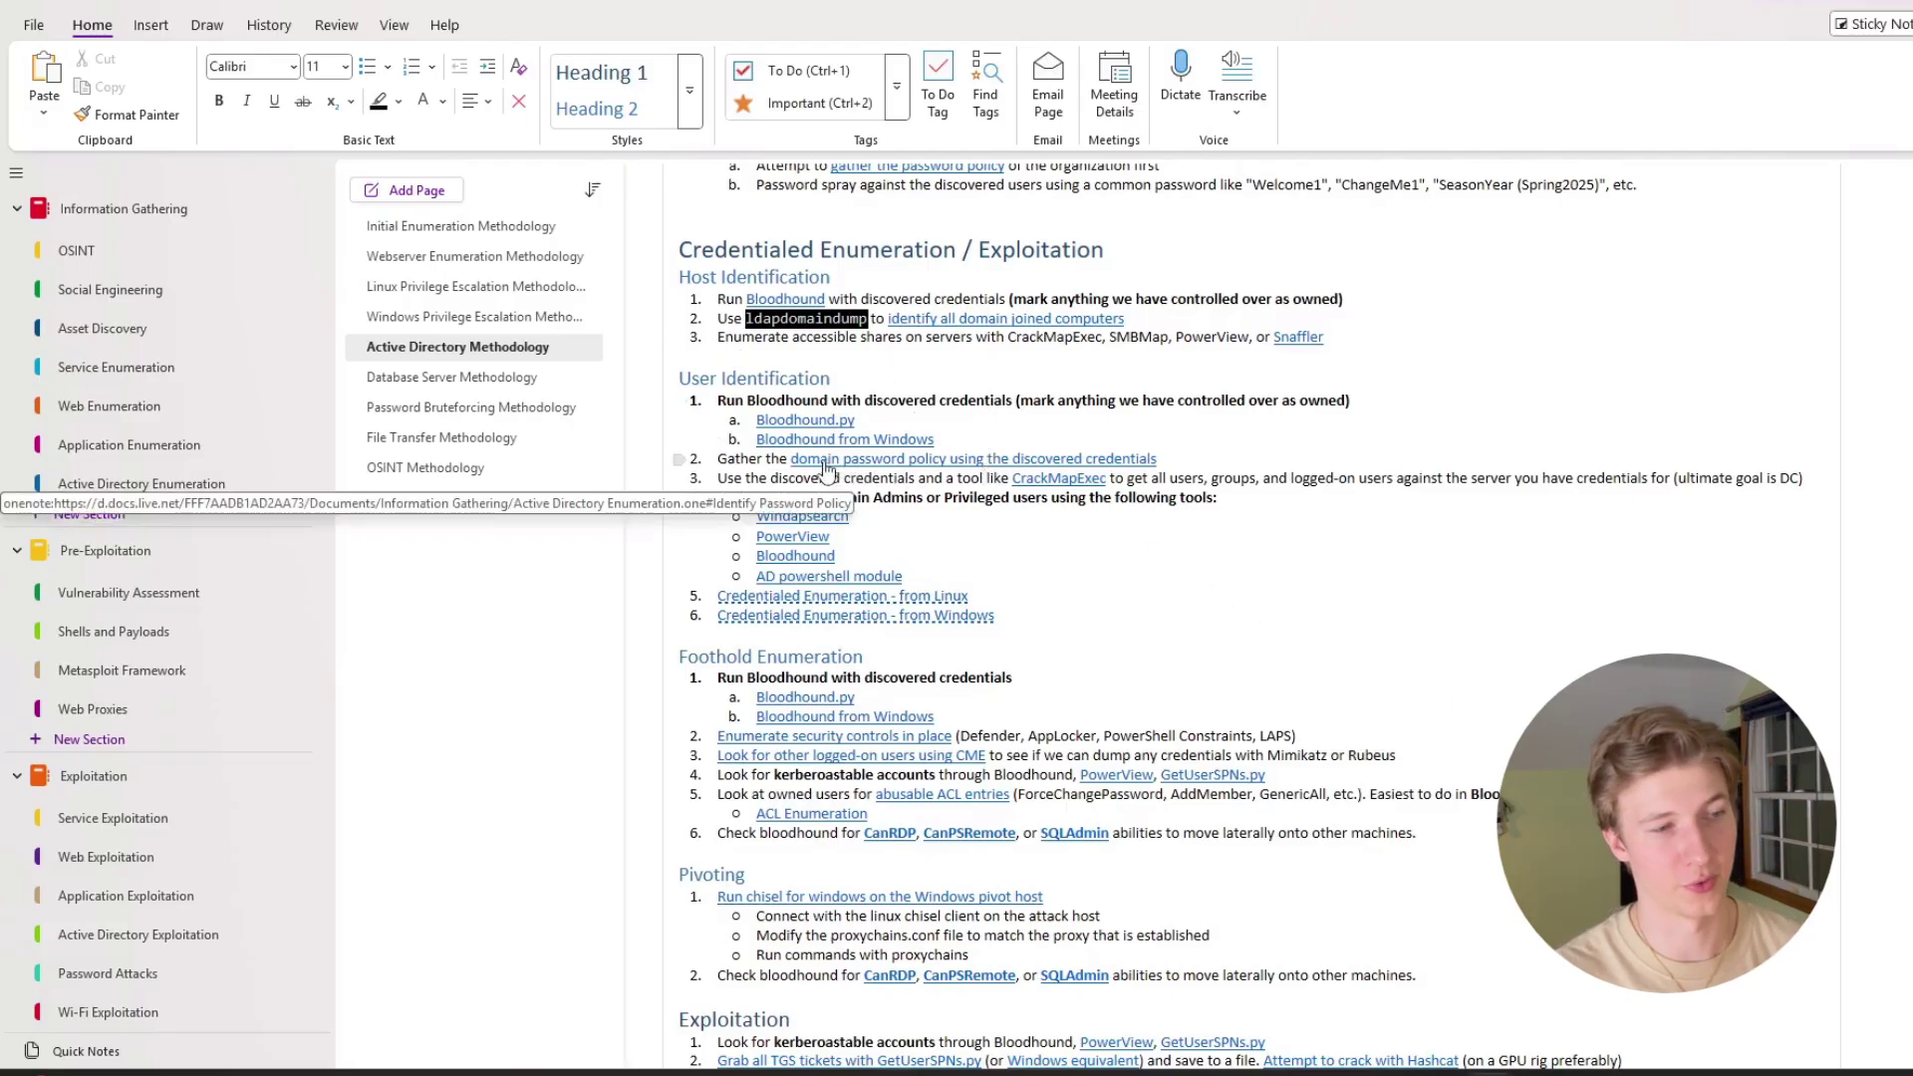
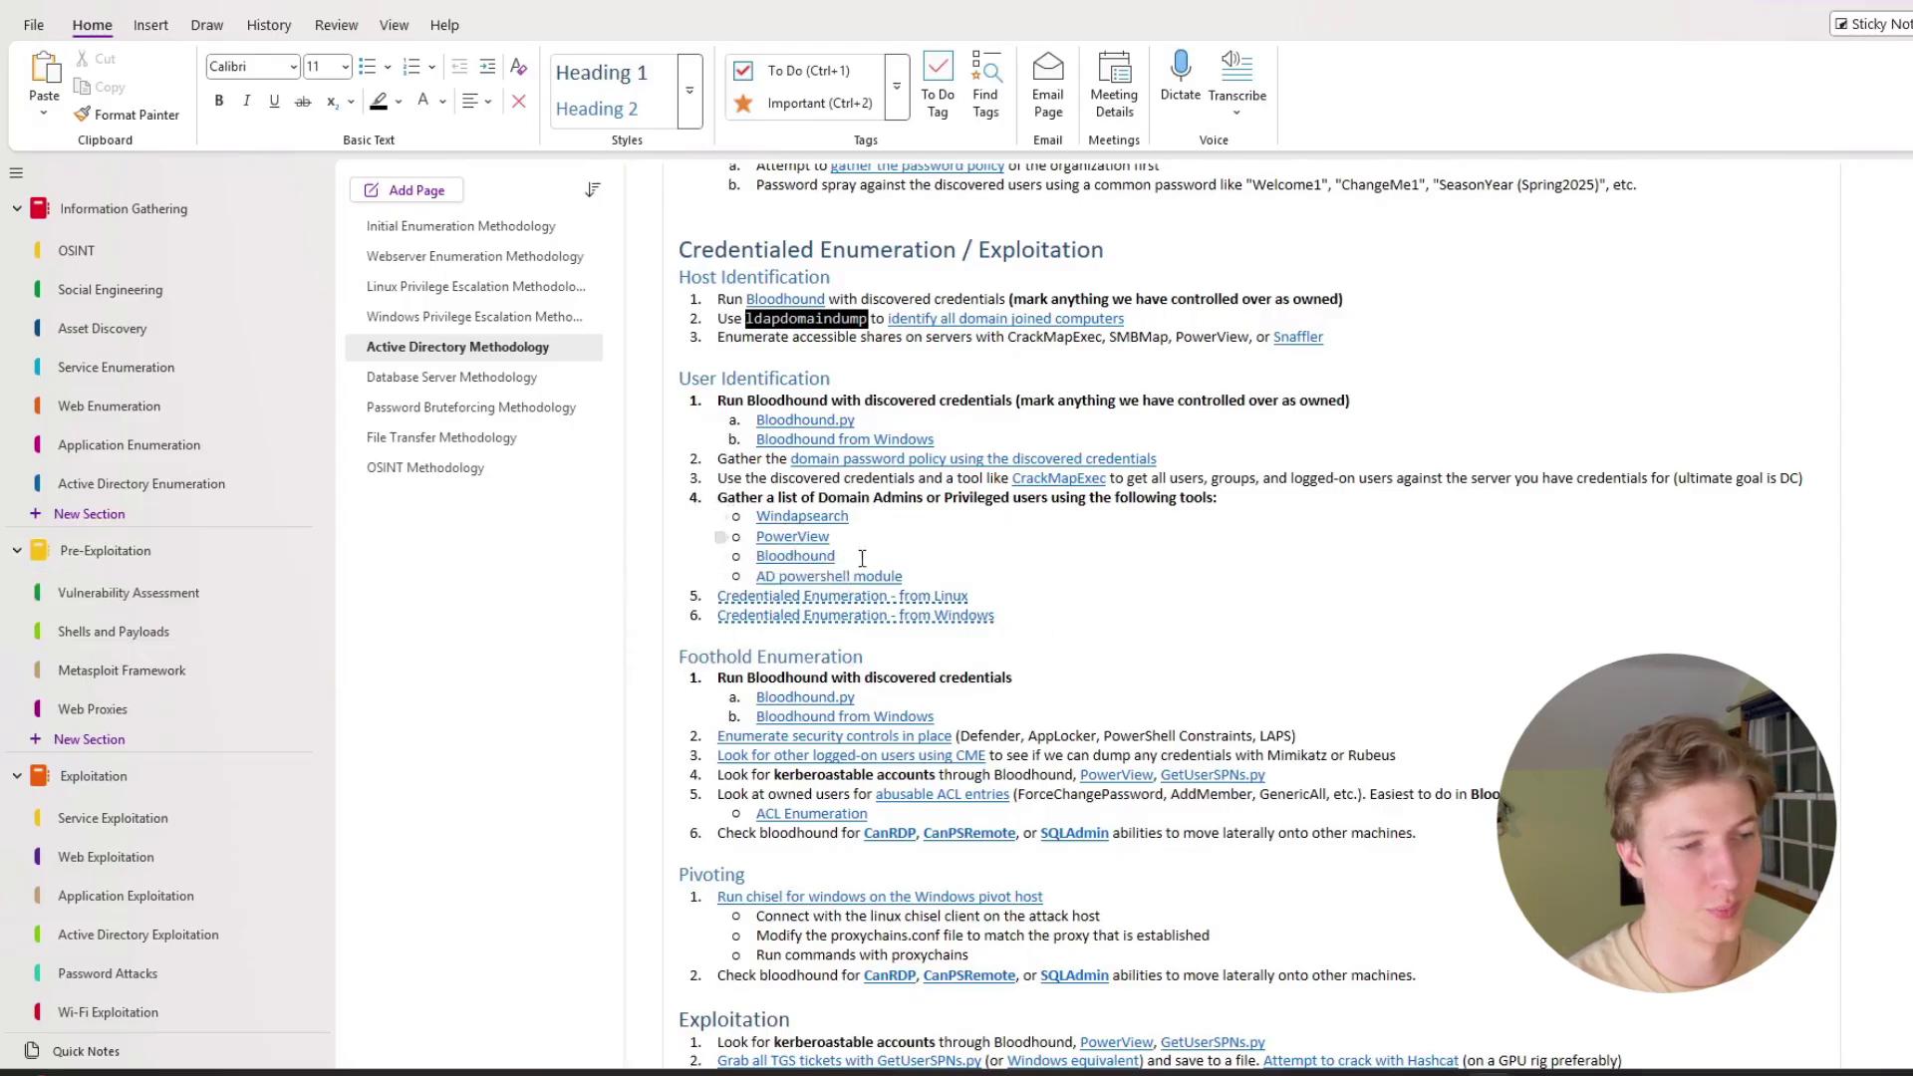
Step: Scroll from the User Identification list down to the Foothold Enumeration, Pivoting and Exploitation checklists
left_click(903, 596)
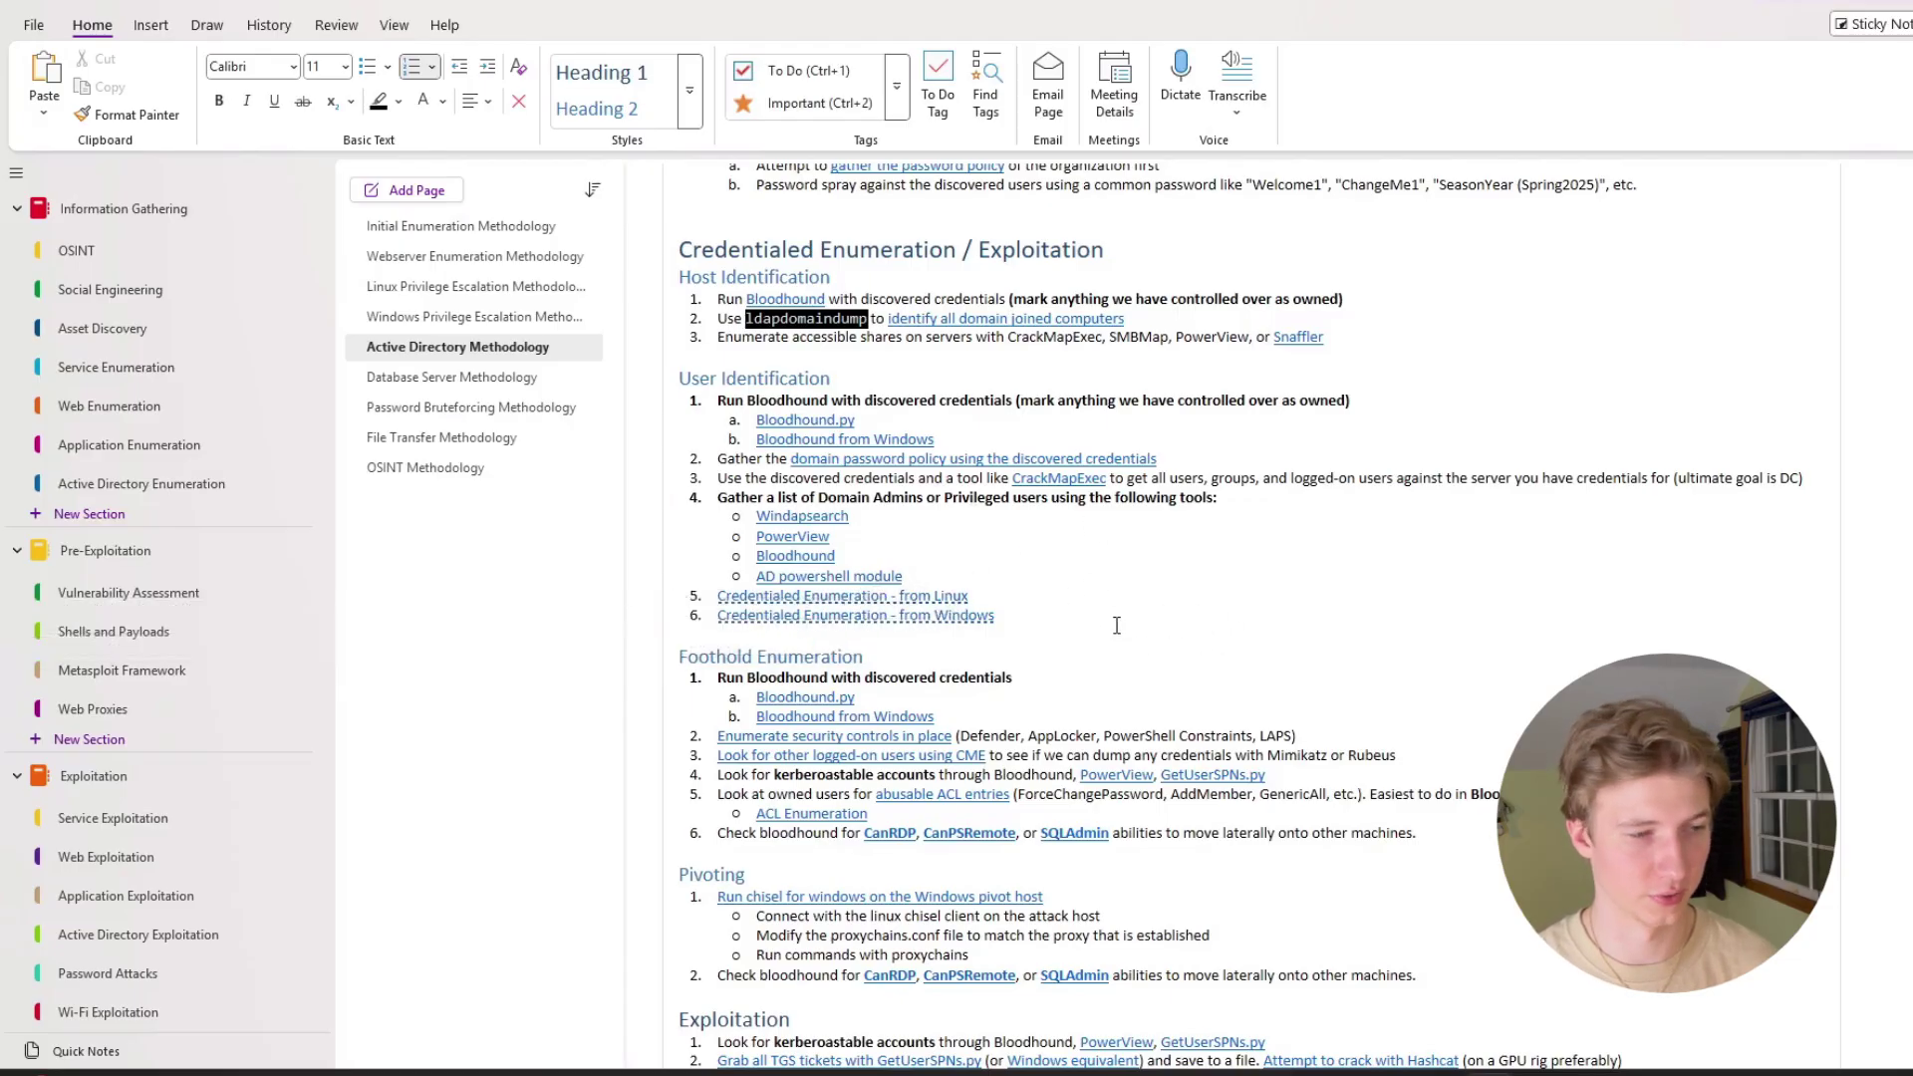
scroll(996, 548, "down", 3)
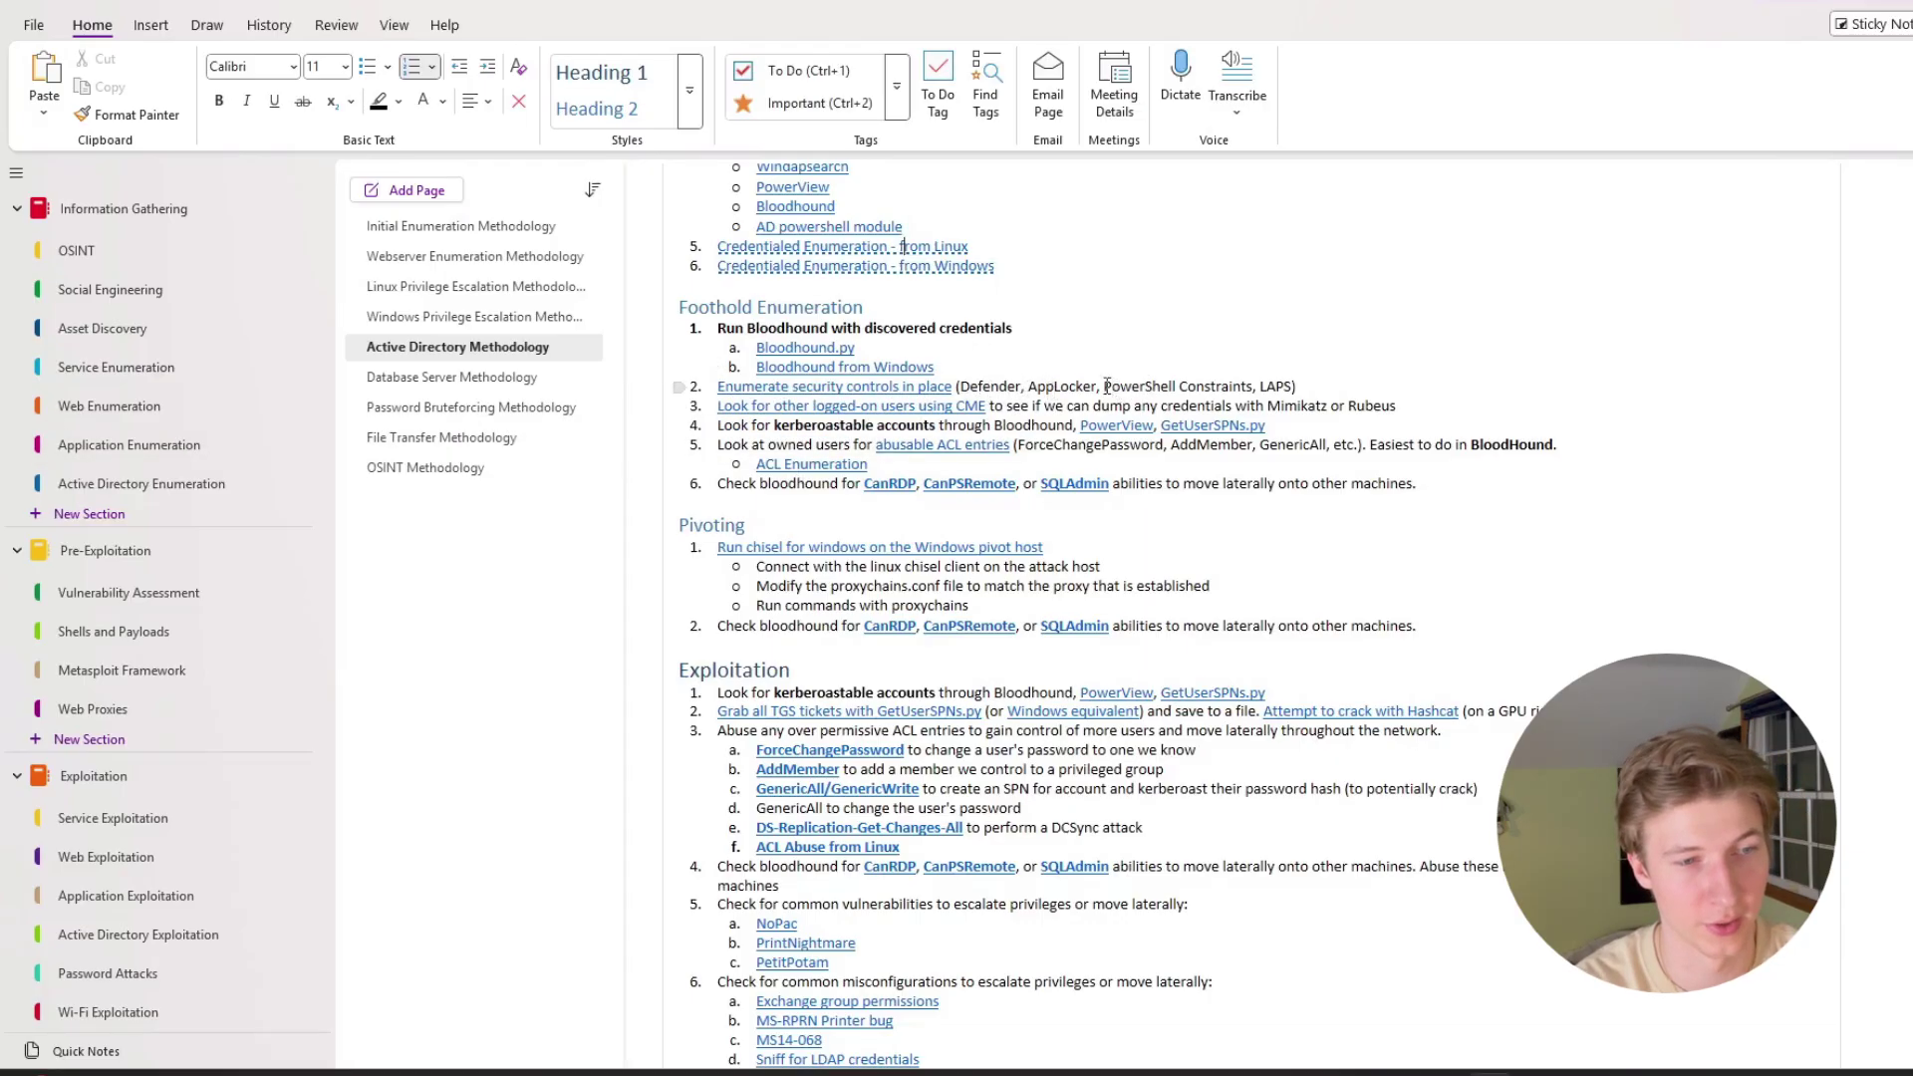
Step: Review the security-controls item ending 'LAPS)', then scroll to the Pivoting checklist heading
left_click_drag(1261, 387, 1298, 386)
left_click(1400, 389)
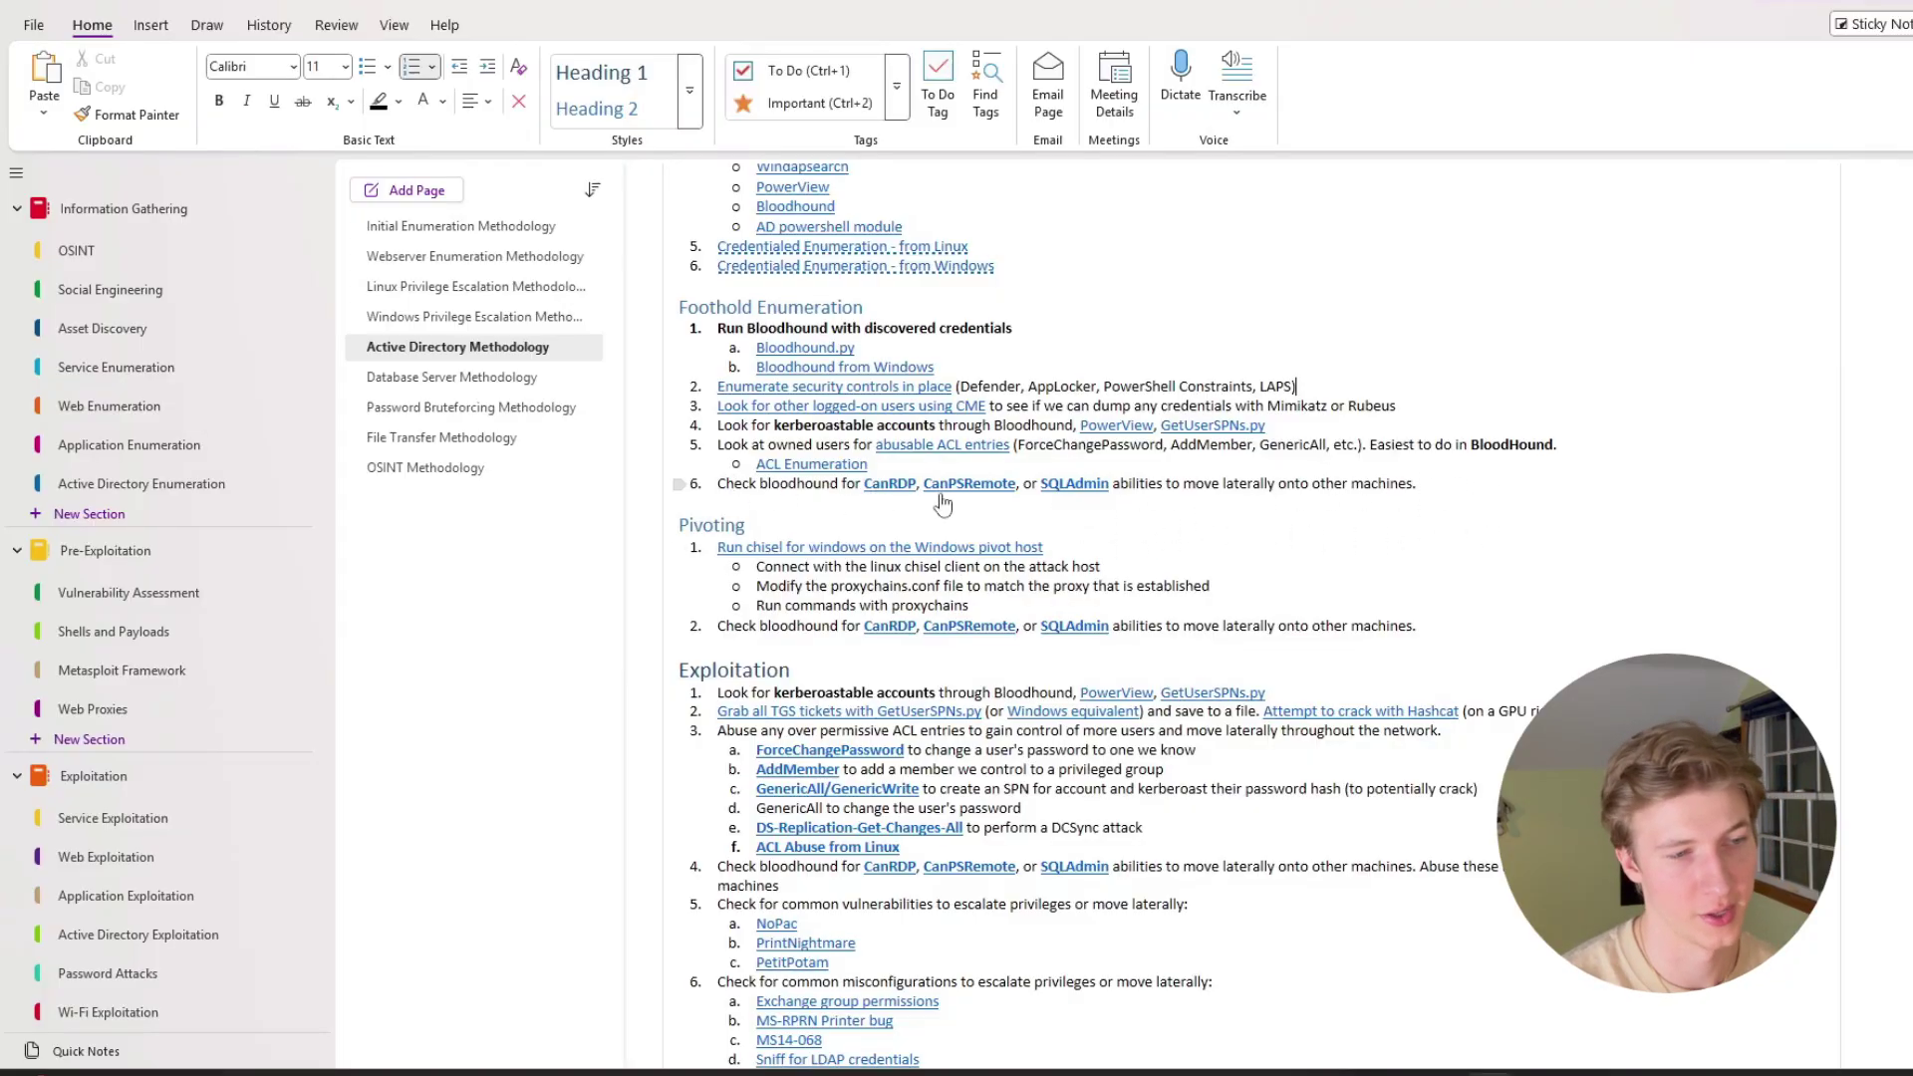
scroll(673, 349, "down", 3)
left_click(673, 349)
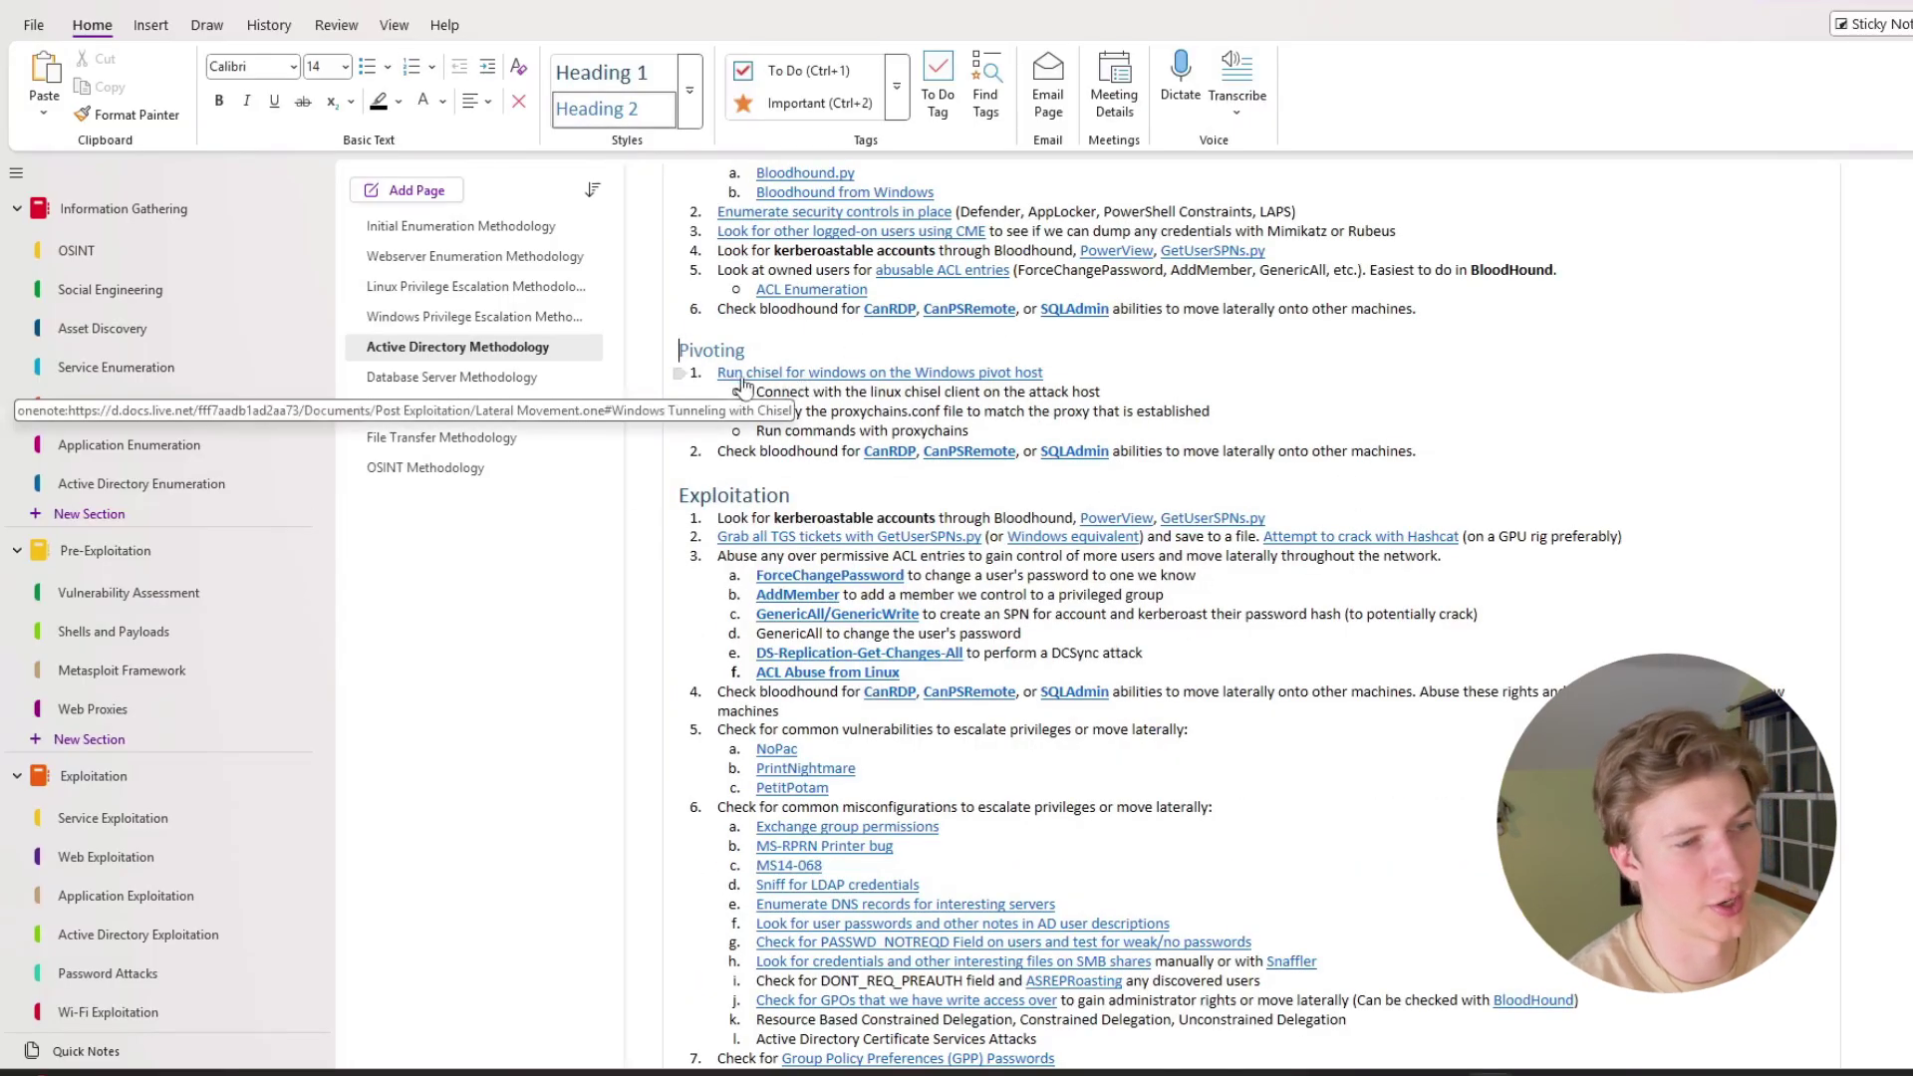
Step: Scroll through the misconfiguration checks to Additional Auditing and Attacking AD Trusts, marking MS14-068
scroll(817, 399, "down", 3)
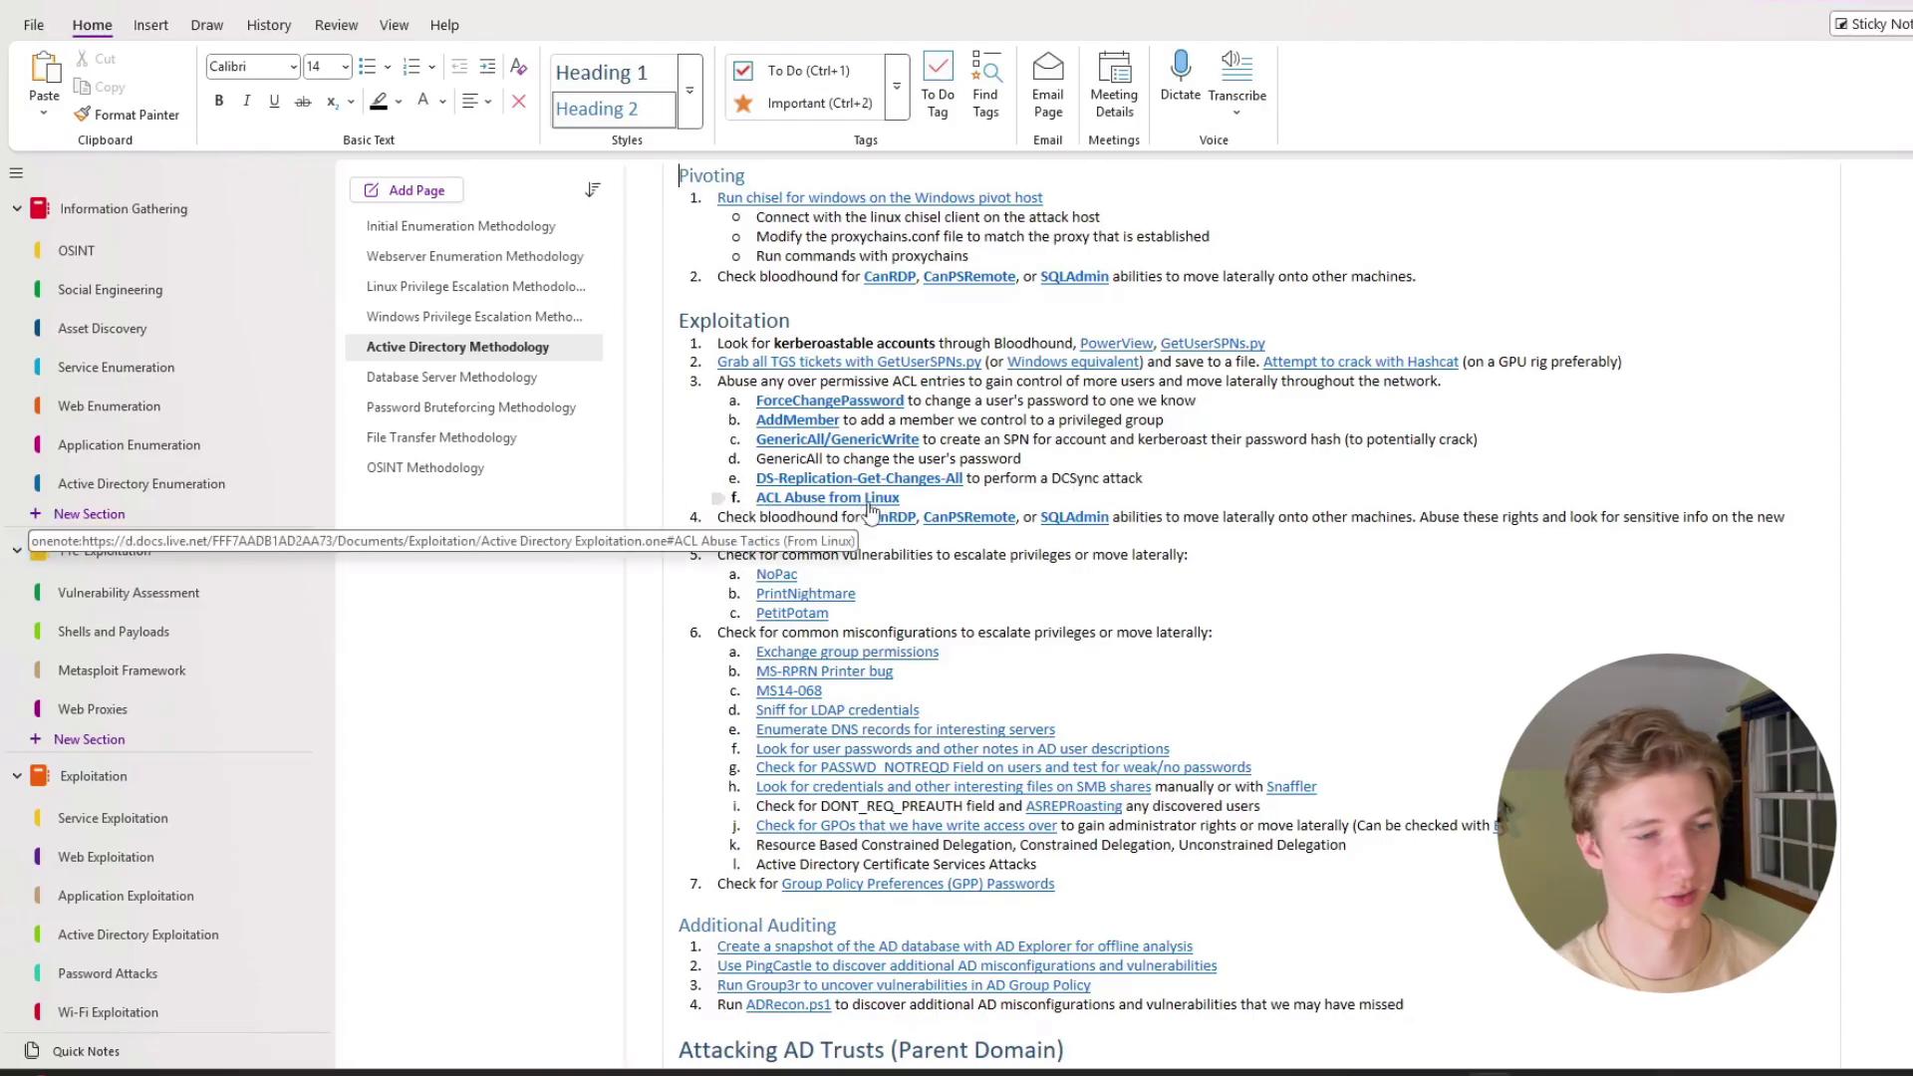
scroll(870, 510, "down", 3)
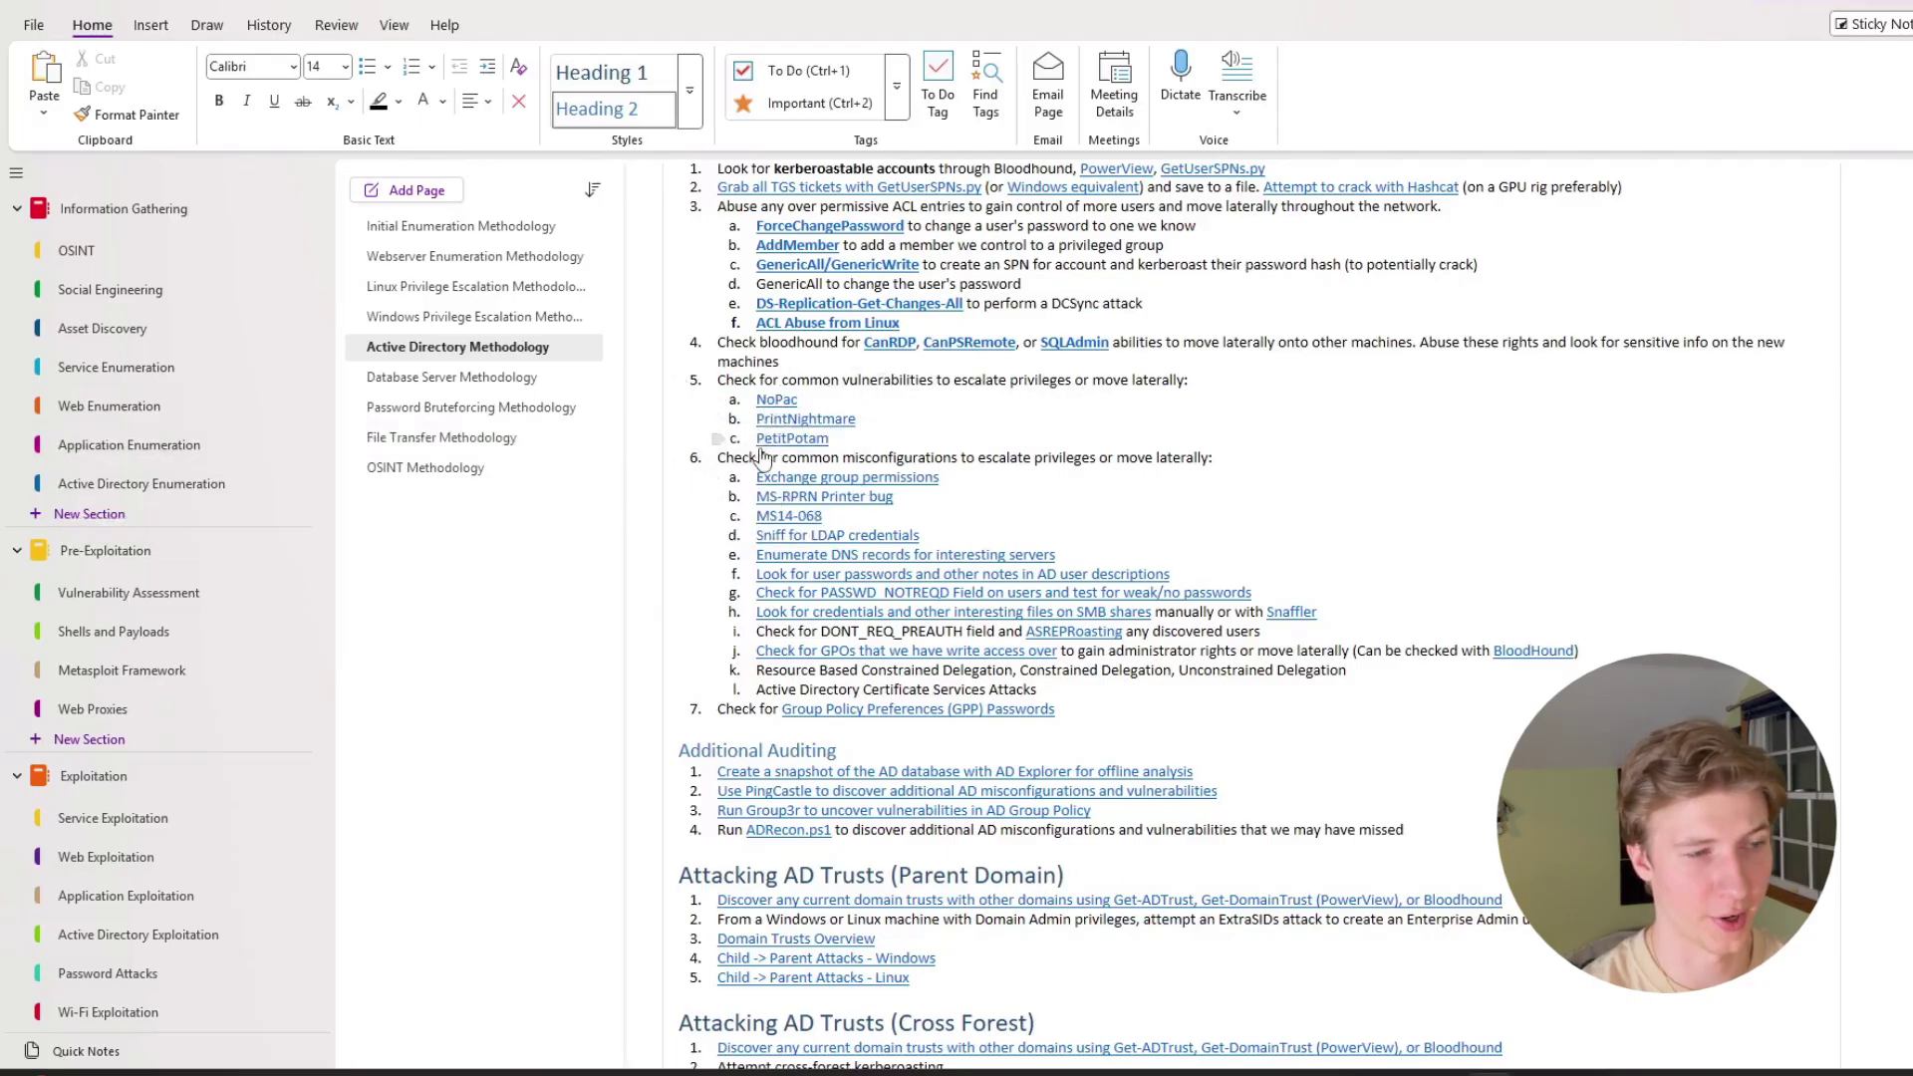
scroll(964, 304, "down", 3)
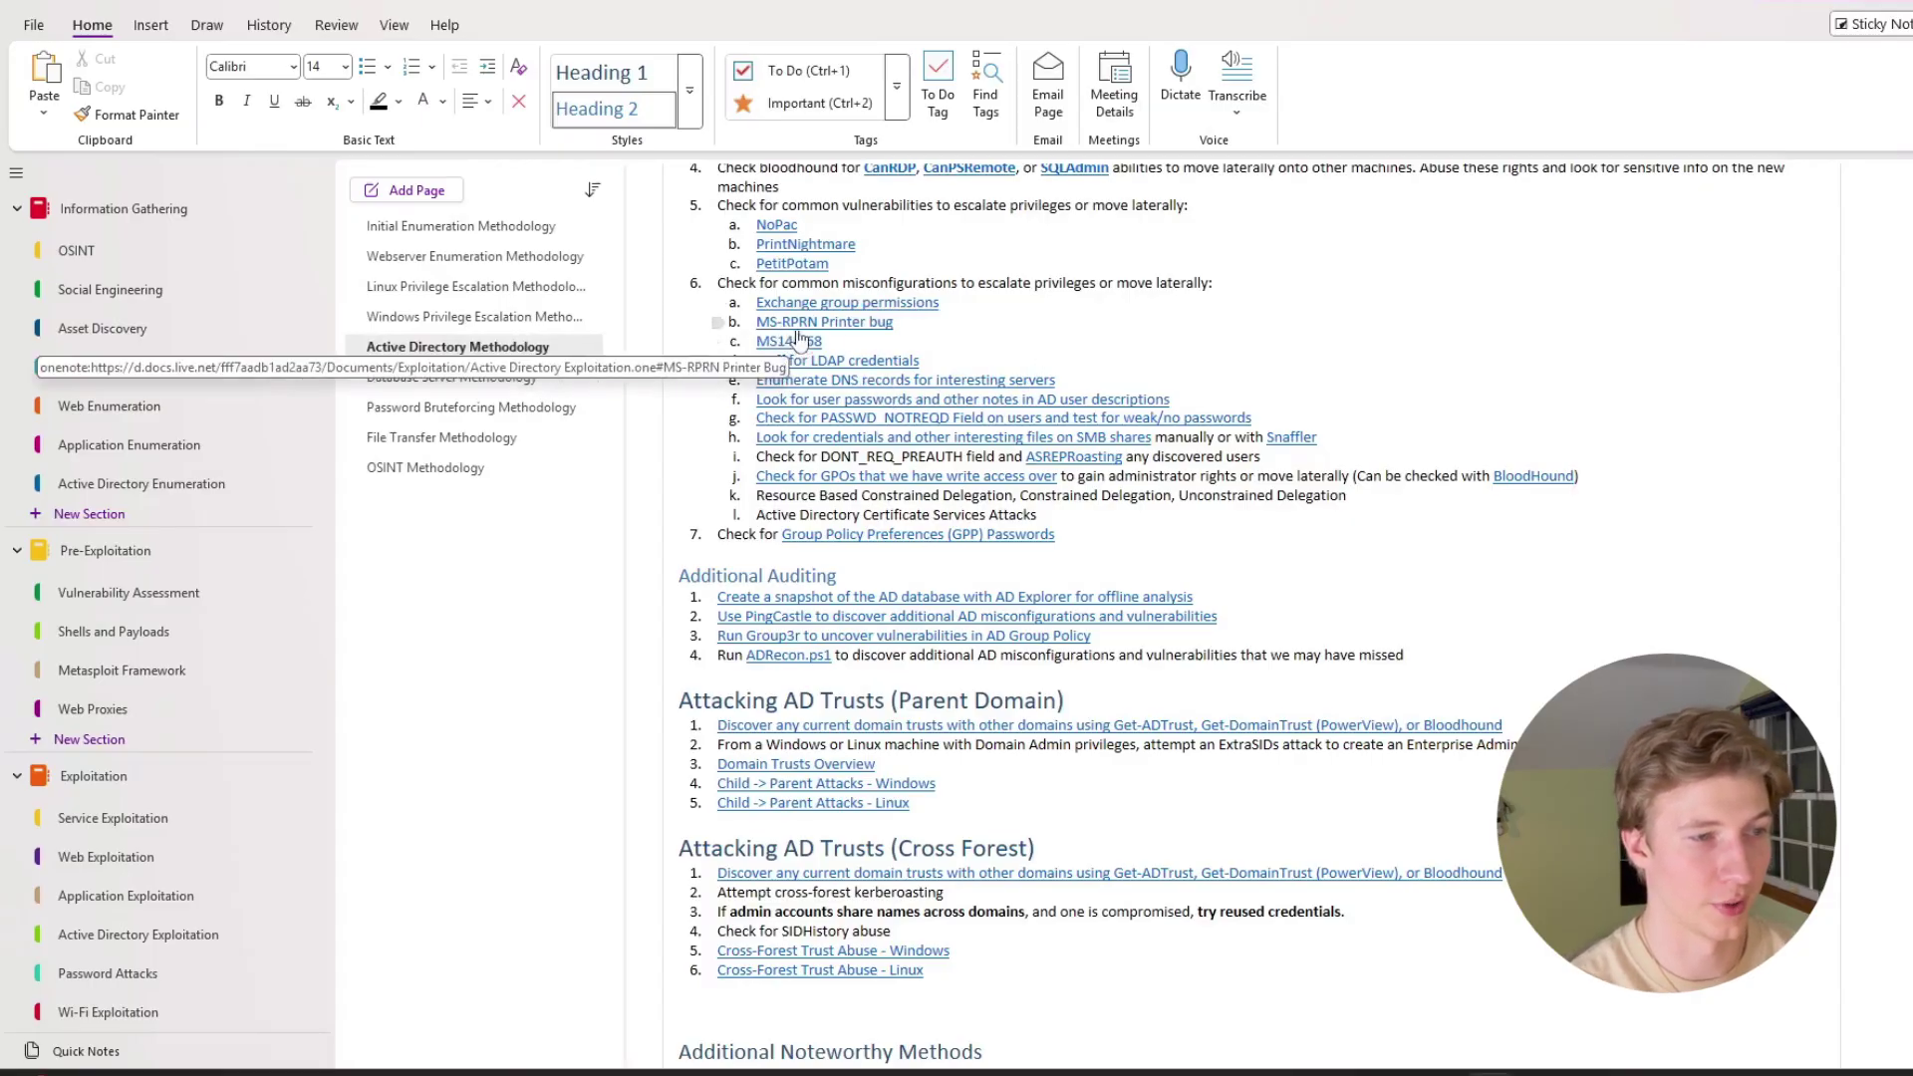
left_click(857, 342)
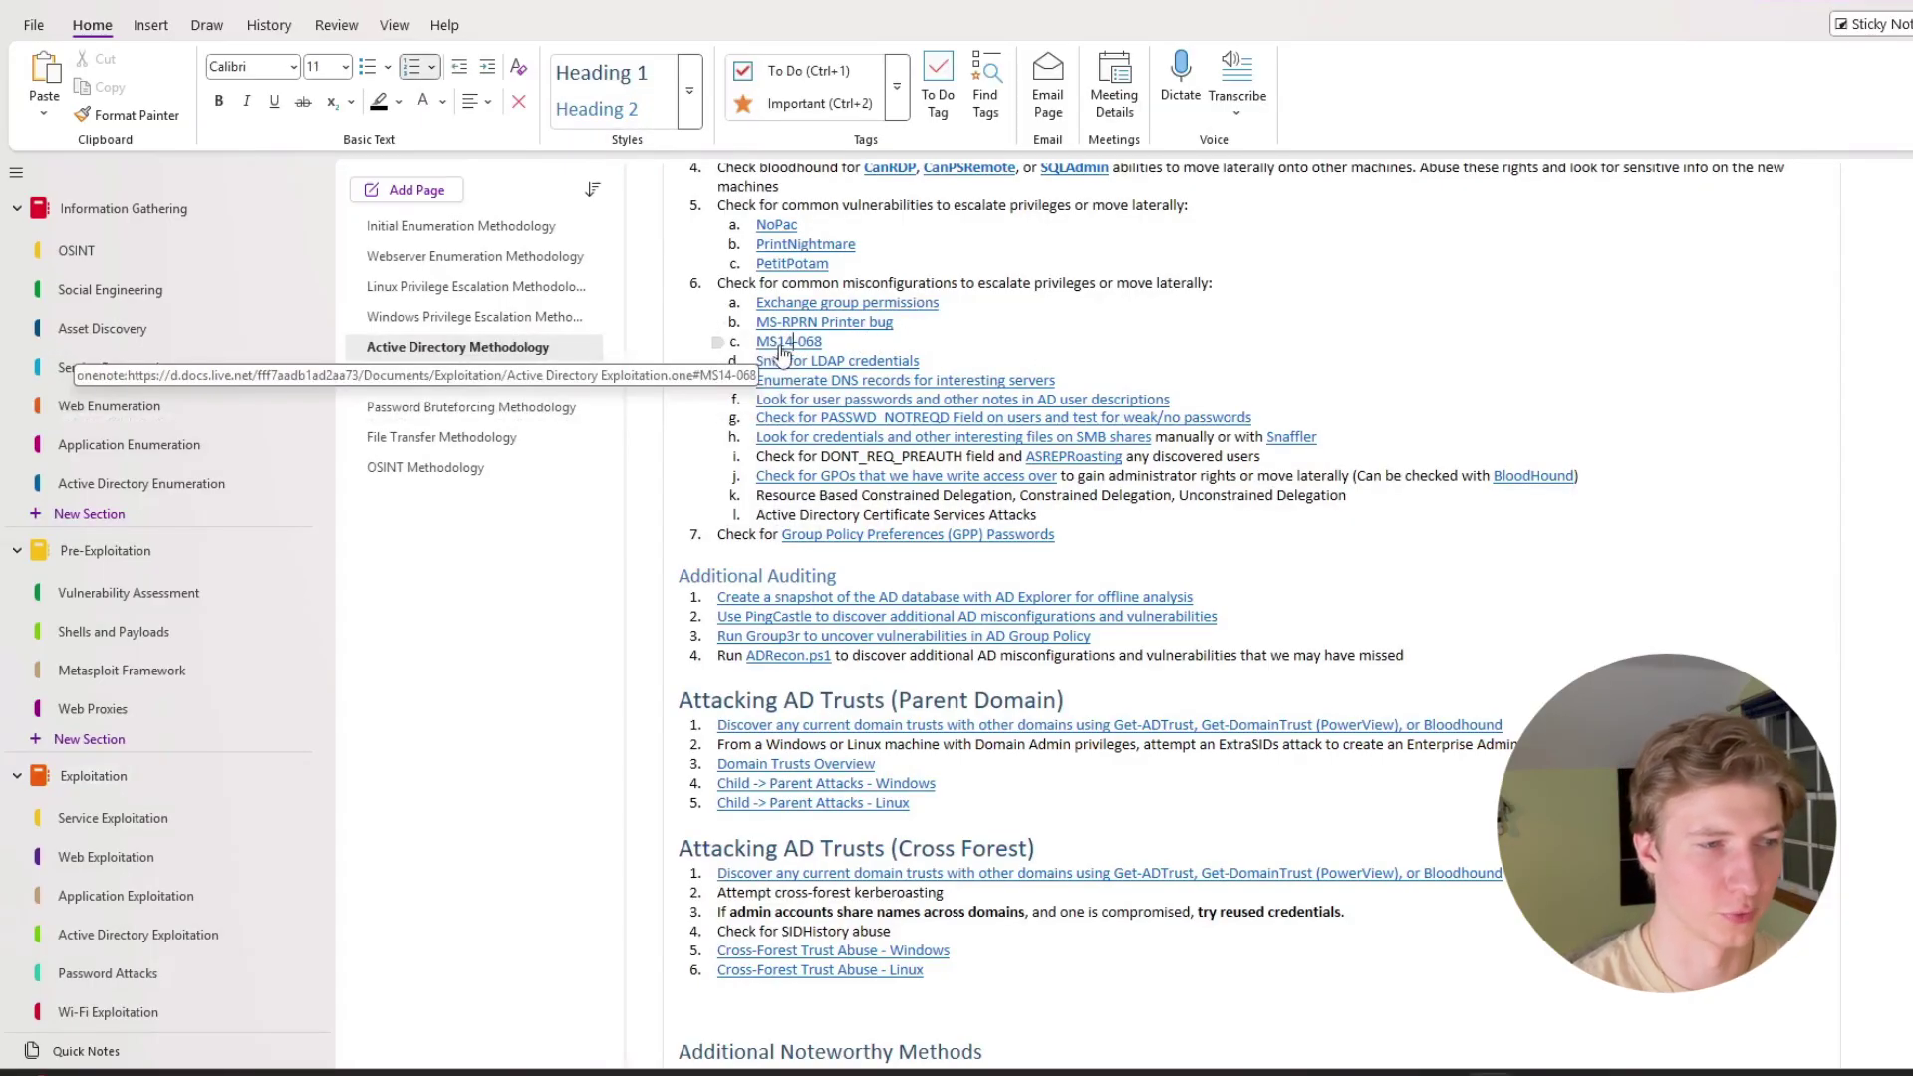
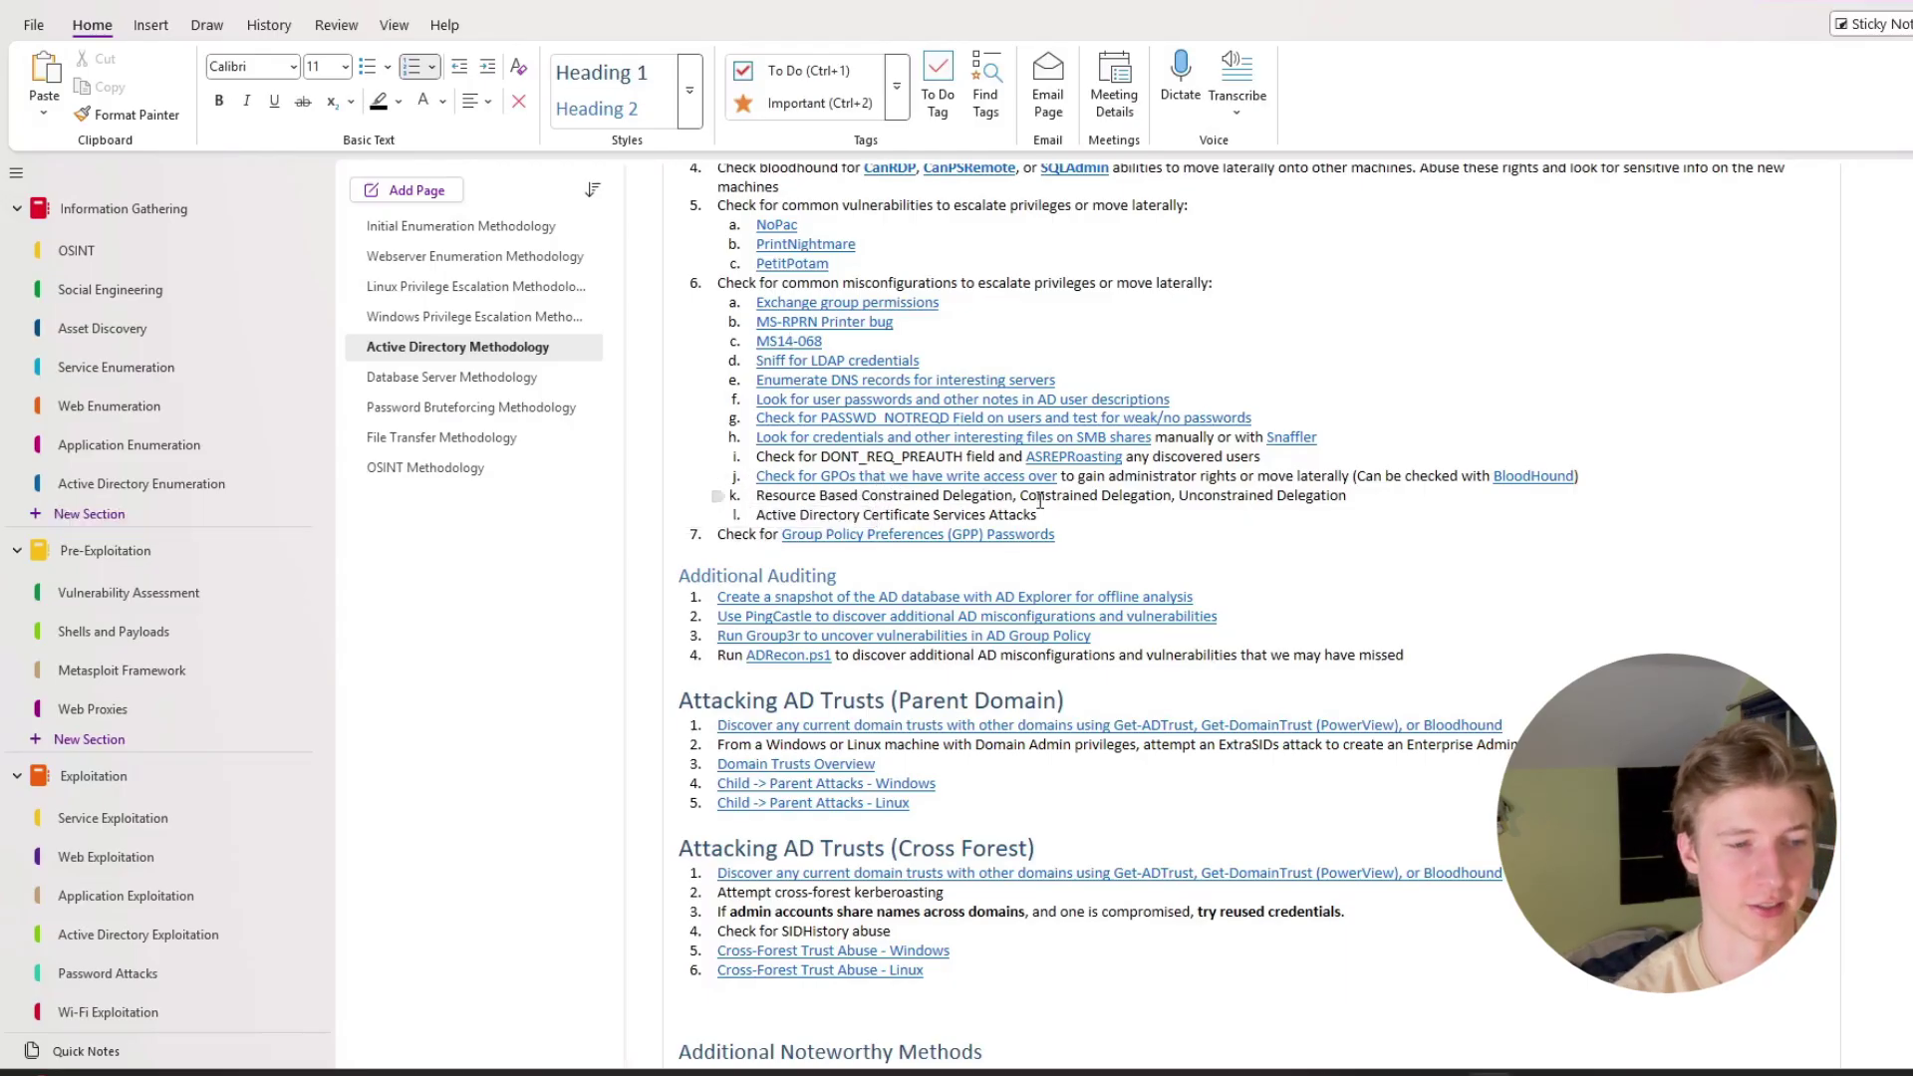
Step: Scroll to the end of the Active Directory Methodology page, then open the Initial Enumeration Methodology page
scroll(1198, 511, "down", 4)
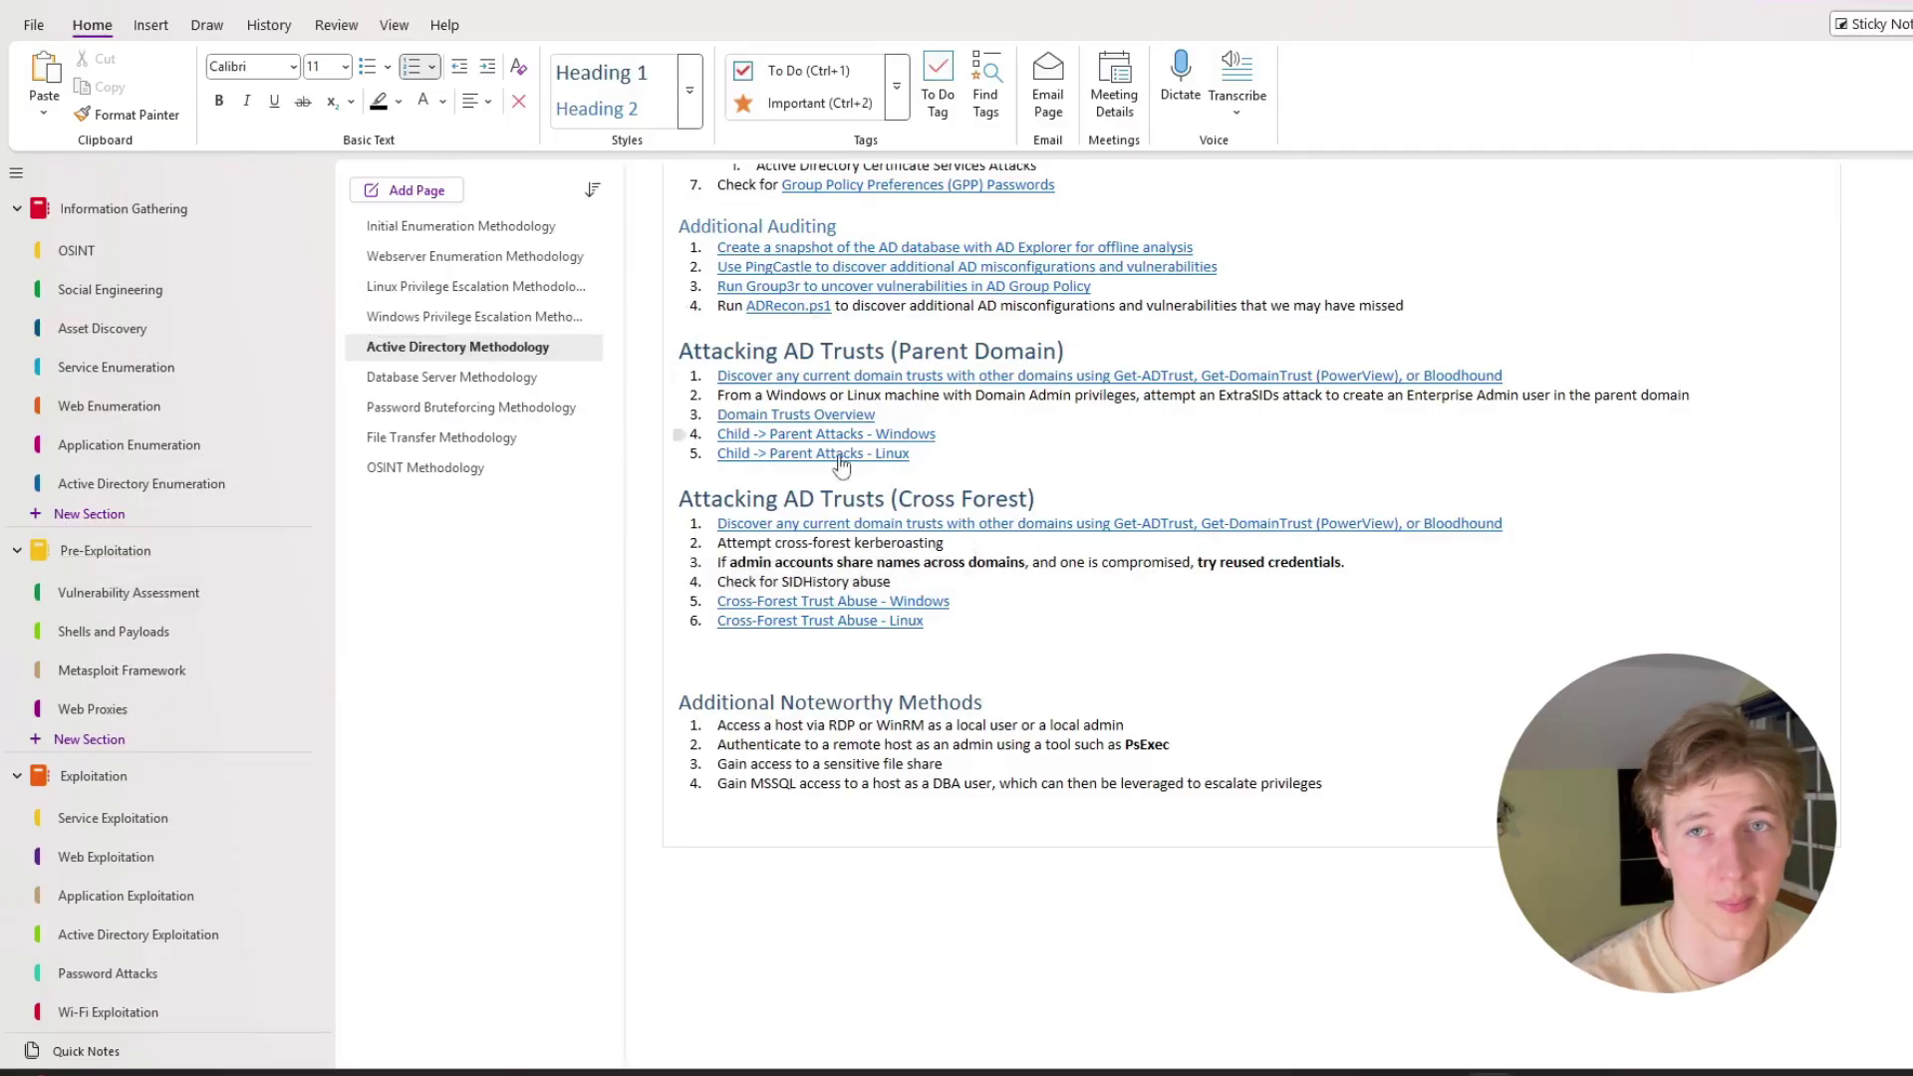
left_click(534, 232)
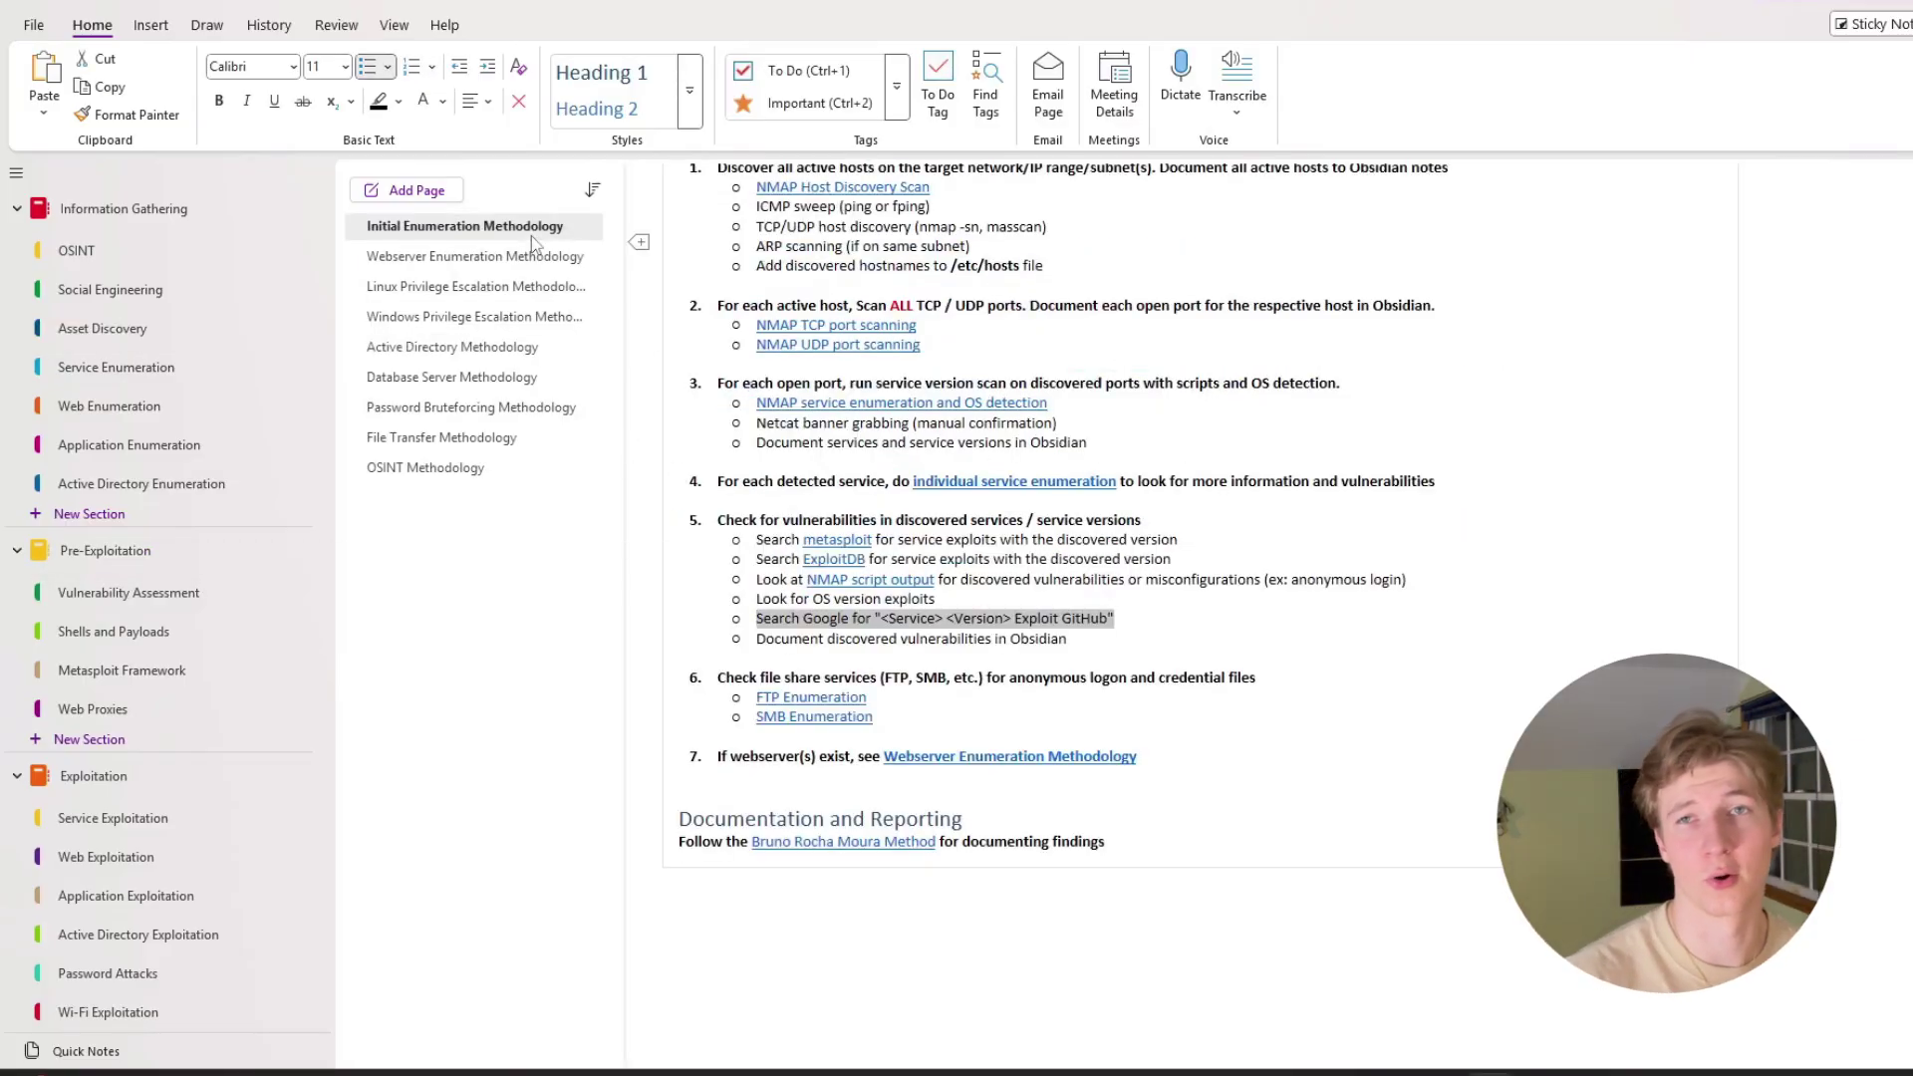